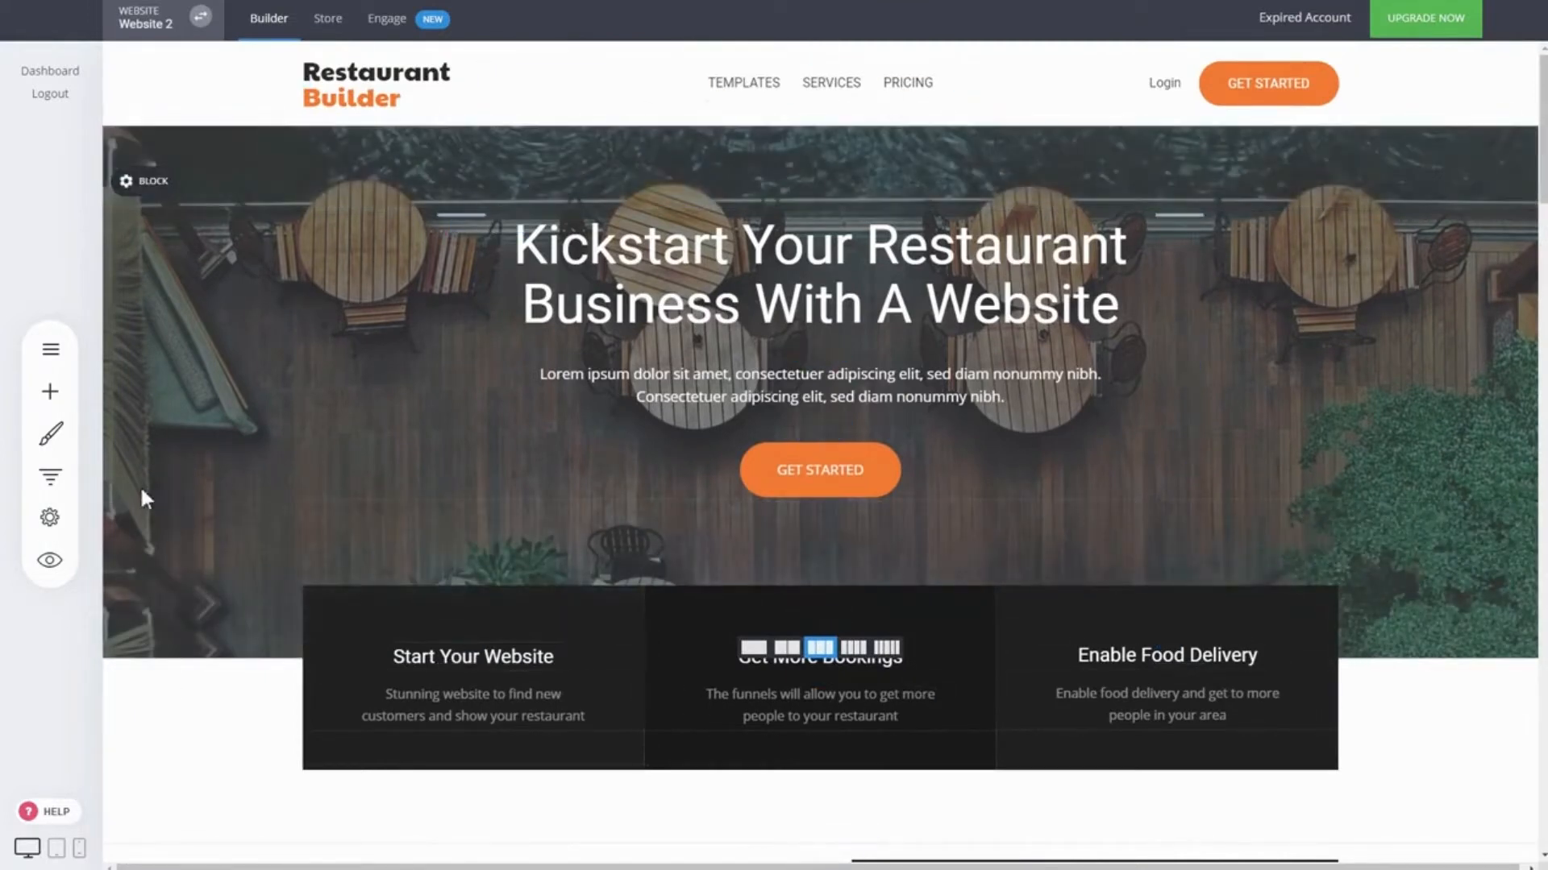
Step: Open the SEO info of the current page and move the dialog aside over the hero section
left_click(63, 530)
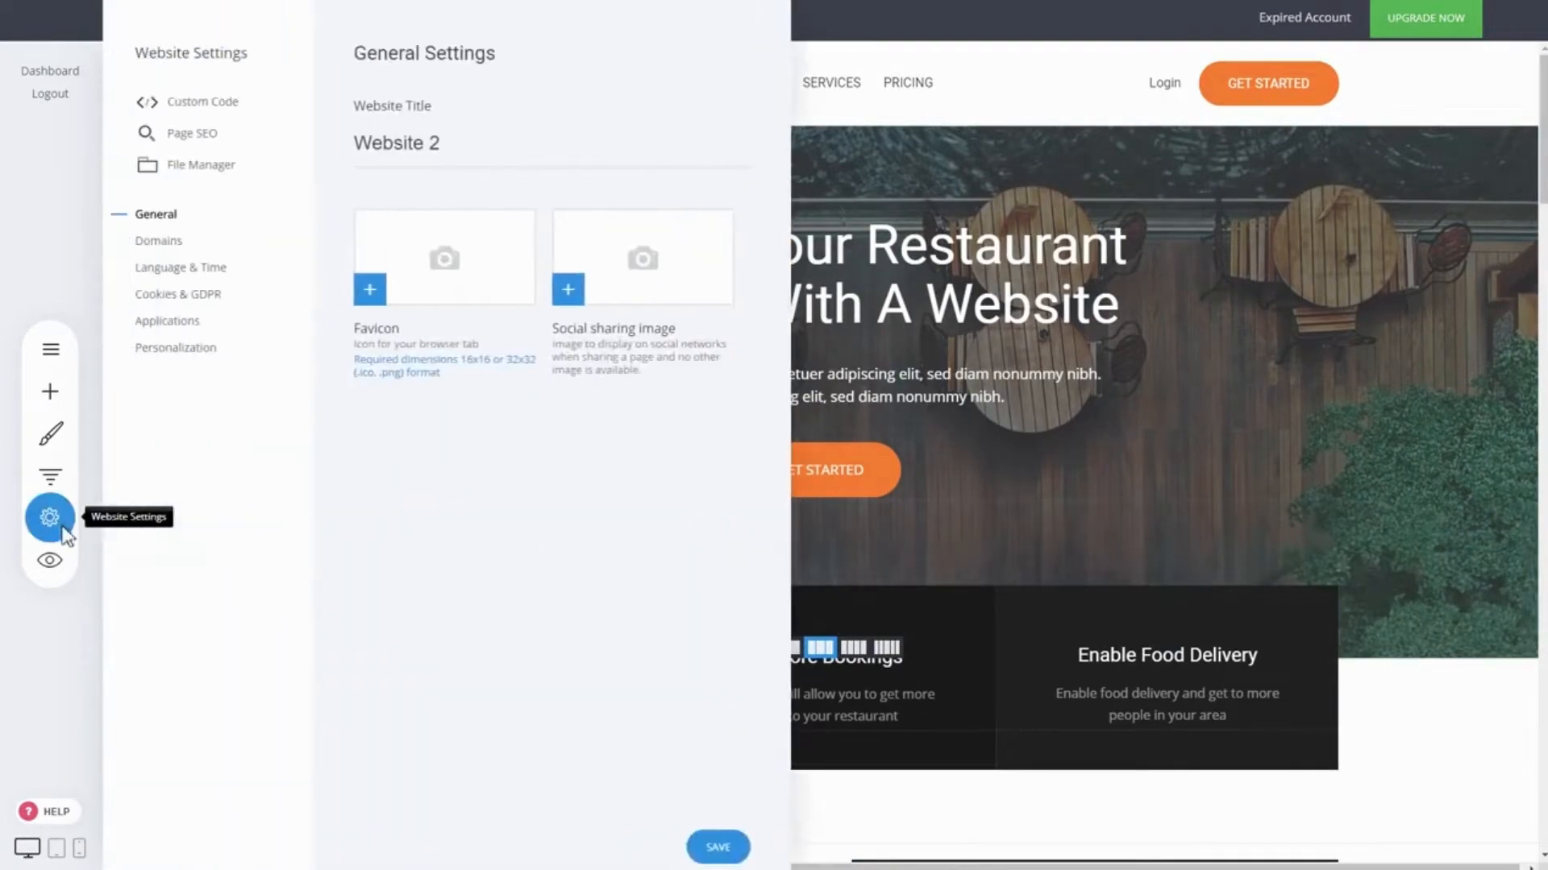
left_click(190, 137)
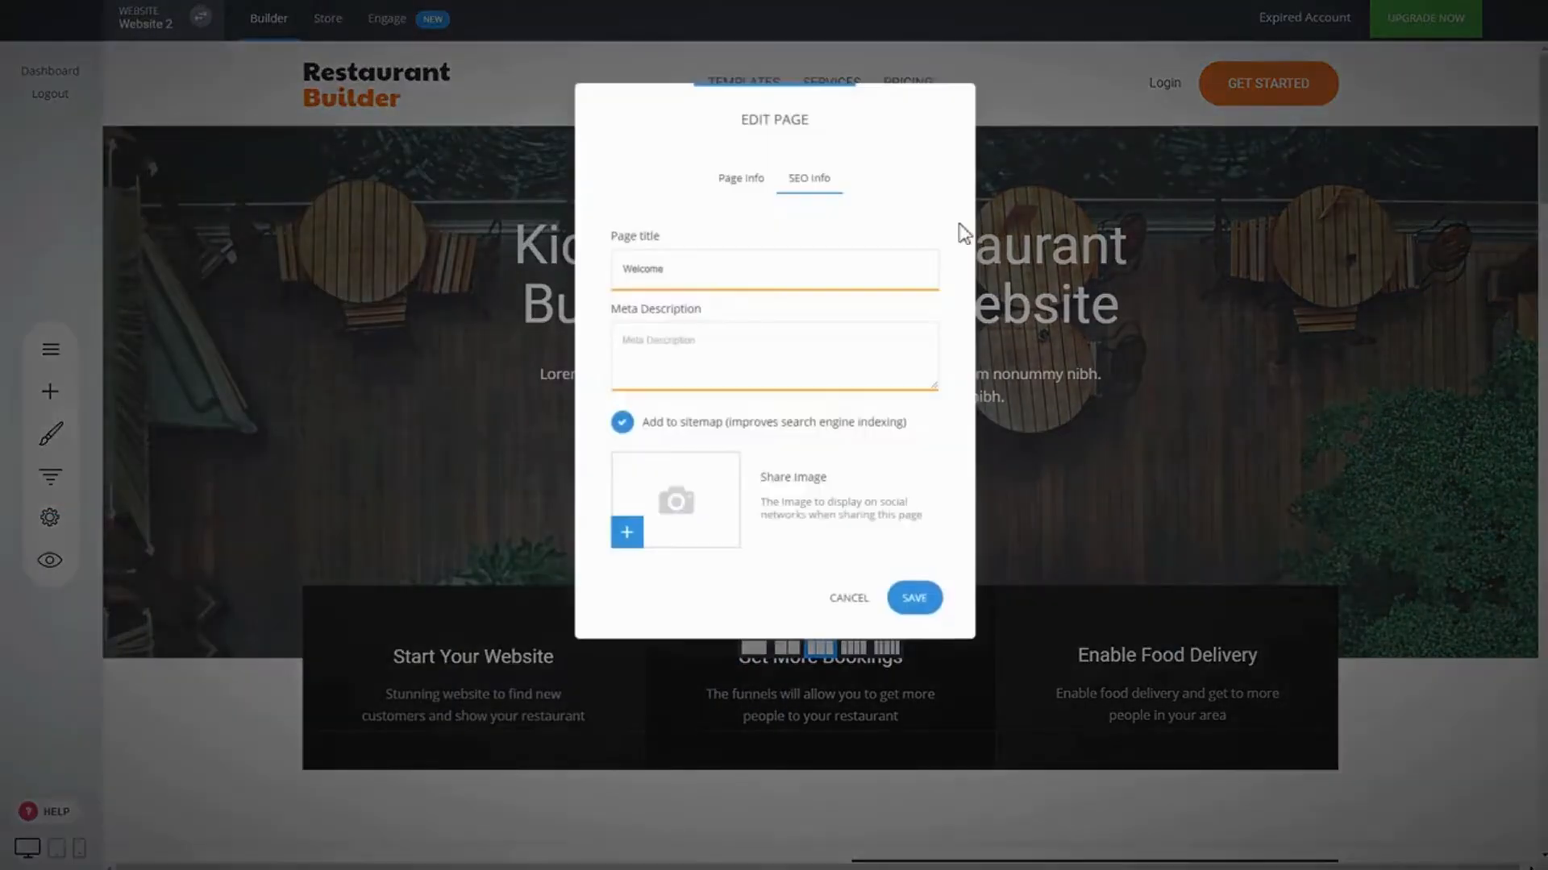
left_click_drag(793, 121, 581, 158)
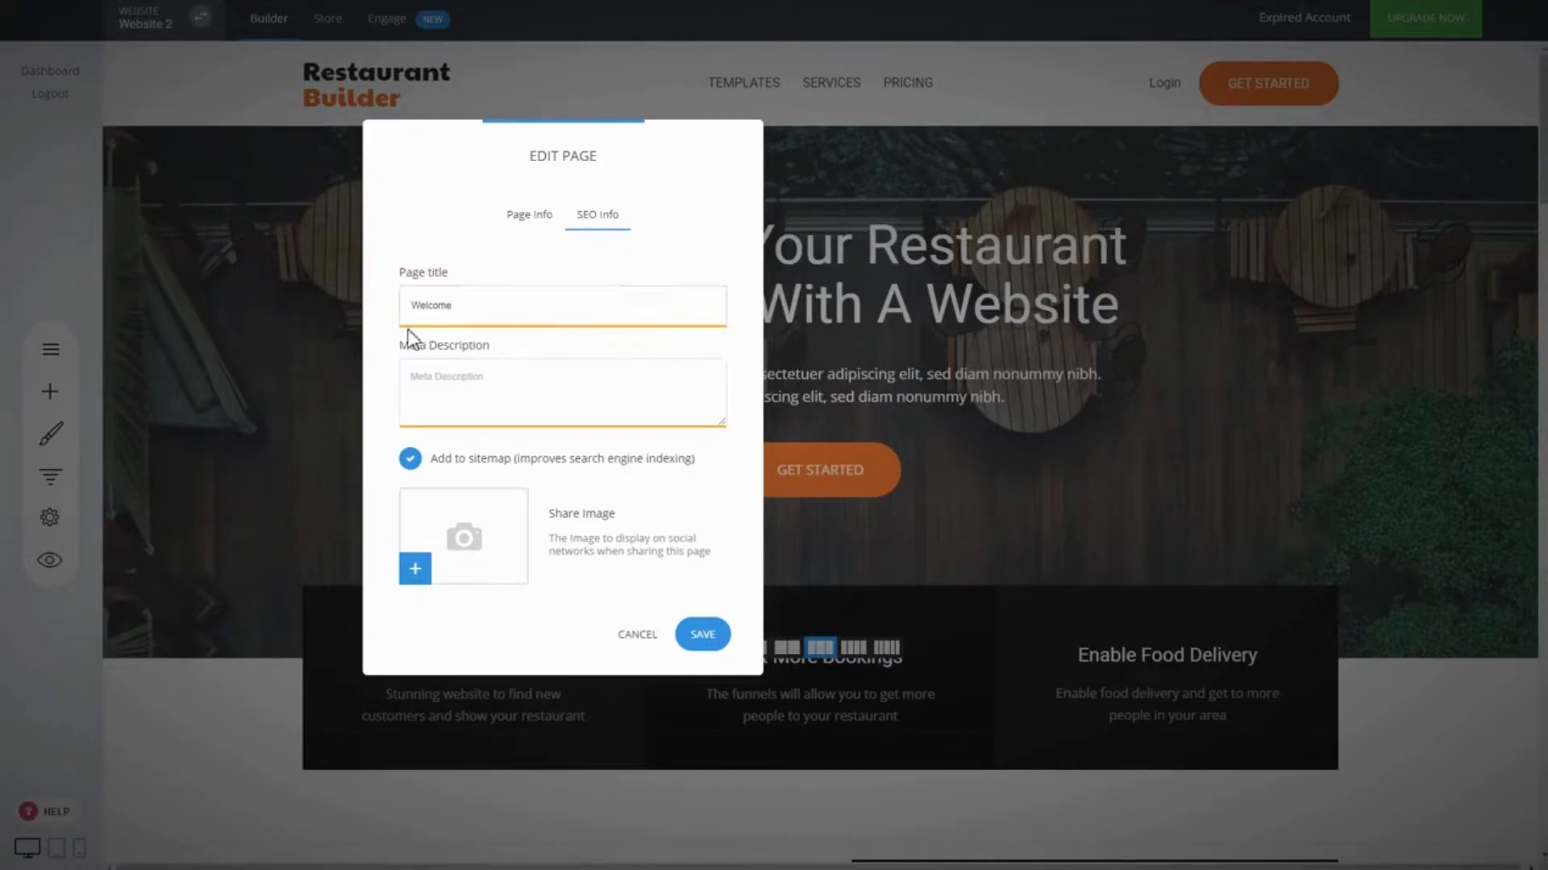
Step: Lengthen the page title by copying "Welcome" and repeating it until the word stands six times in a row
left_click_drag(492, 316, 415, 315)
key("ctrl+c")
left_click(494, 316)
key("ctrl+v")
key("ctrl+v")
key("ctrl+v")
key("ctrl+v")
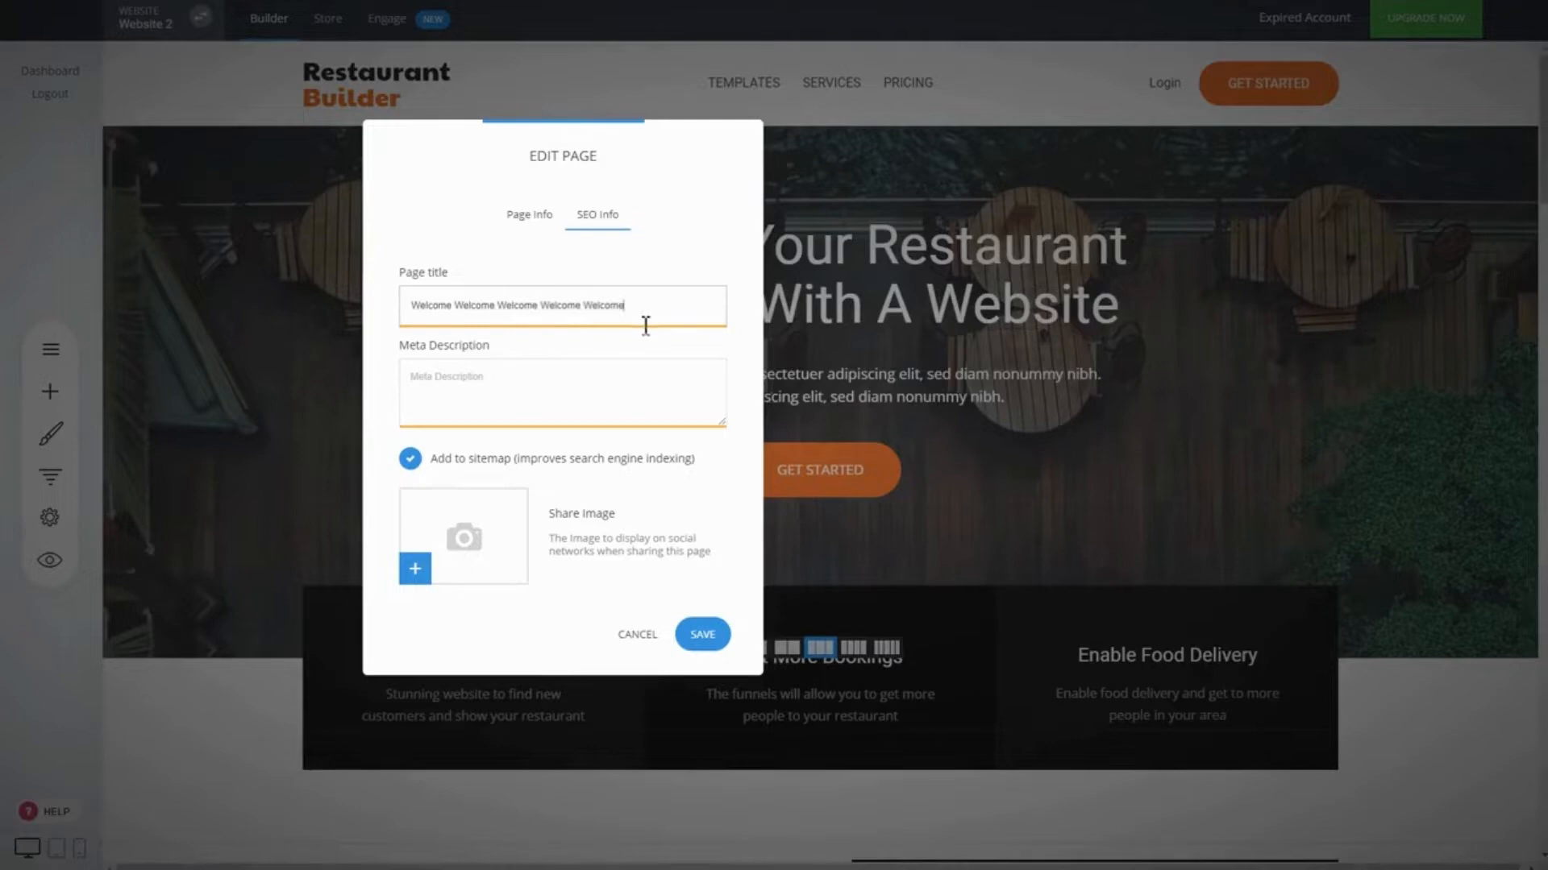
key("ctrl+v")
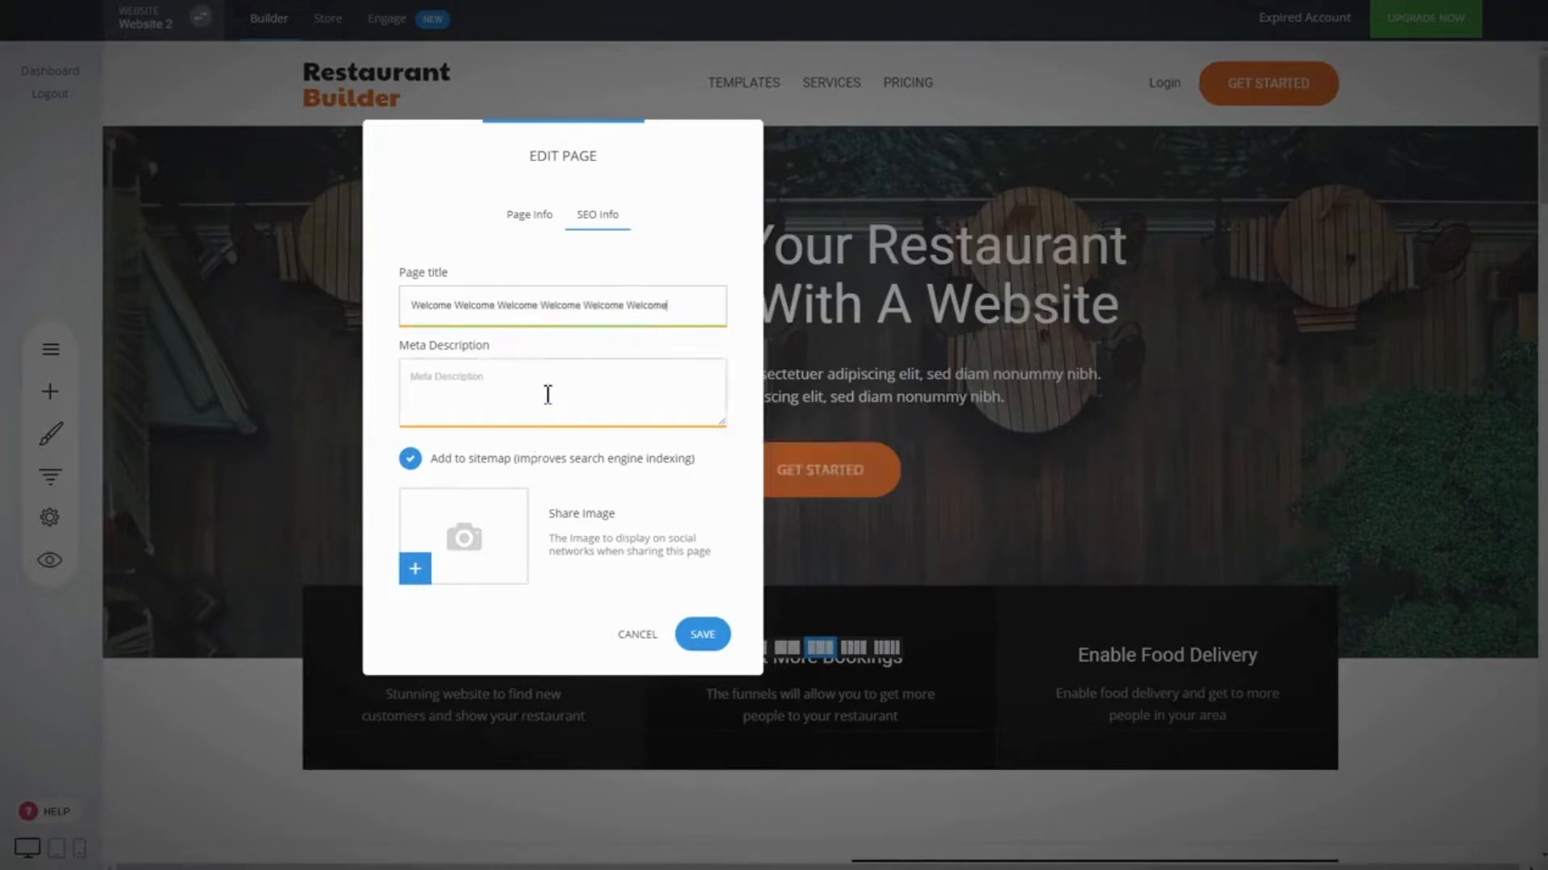
Step: Try a page title with more repetitions of "Welcome", trim it back to six, and discard the page edits
left_click_drag(671, 314, 415, 318)
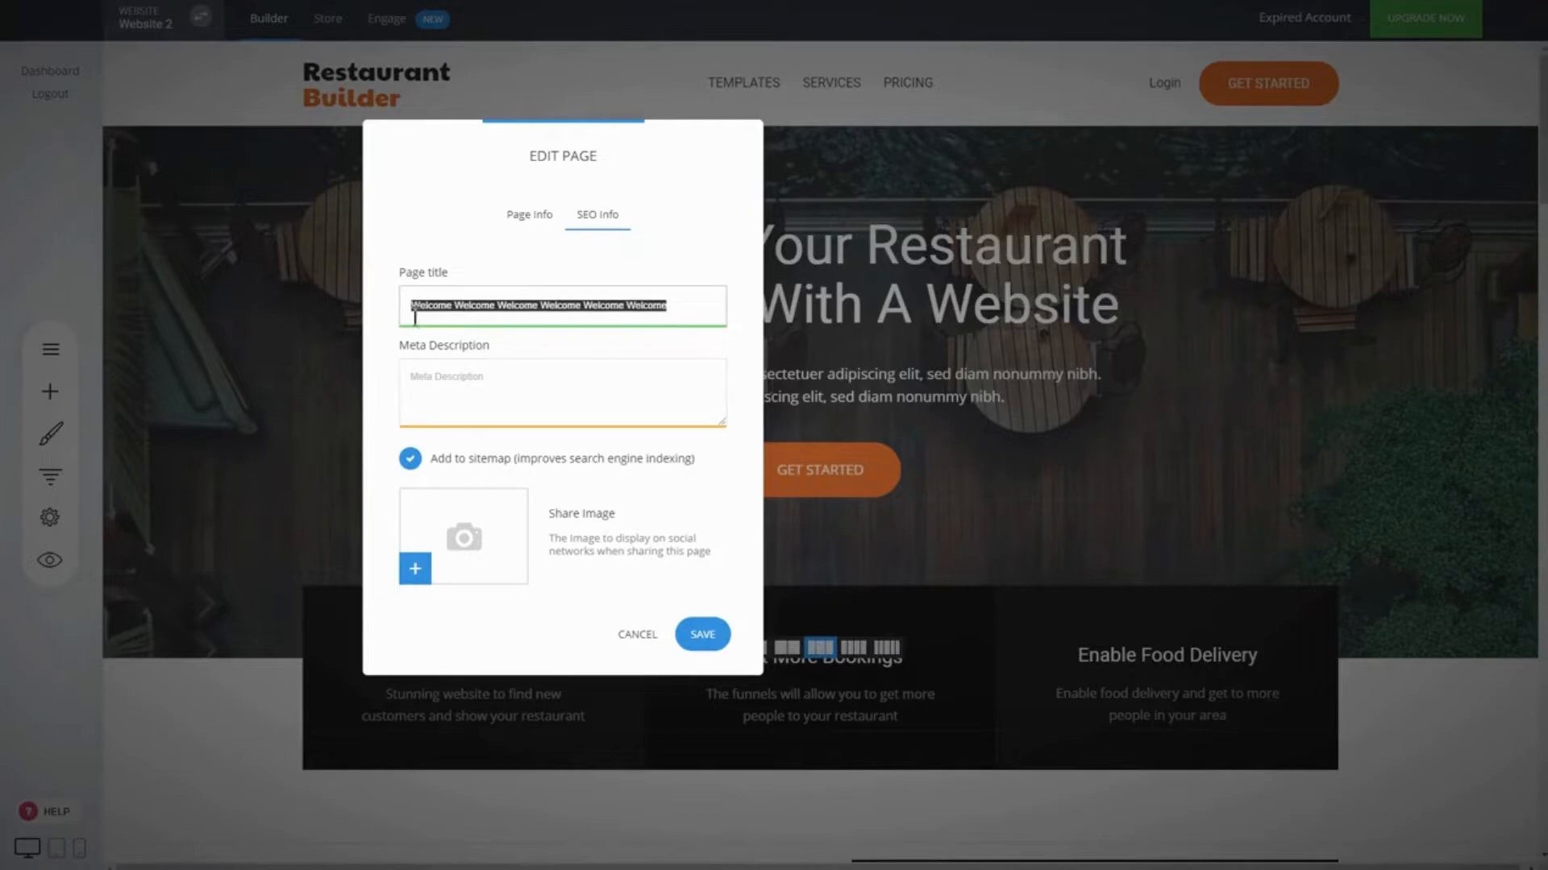
left_click(556, 292)
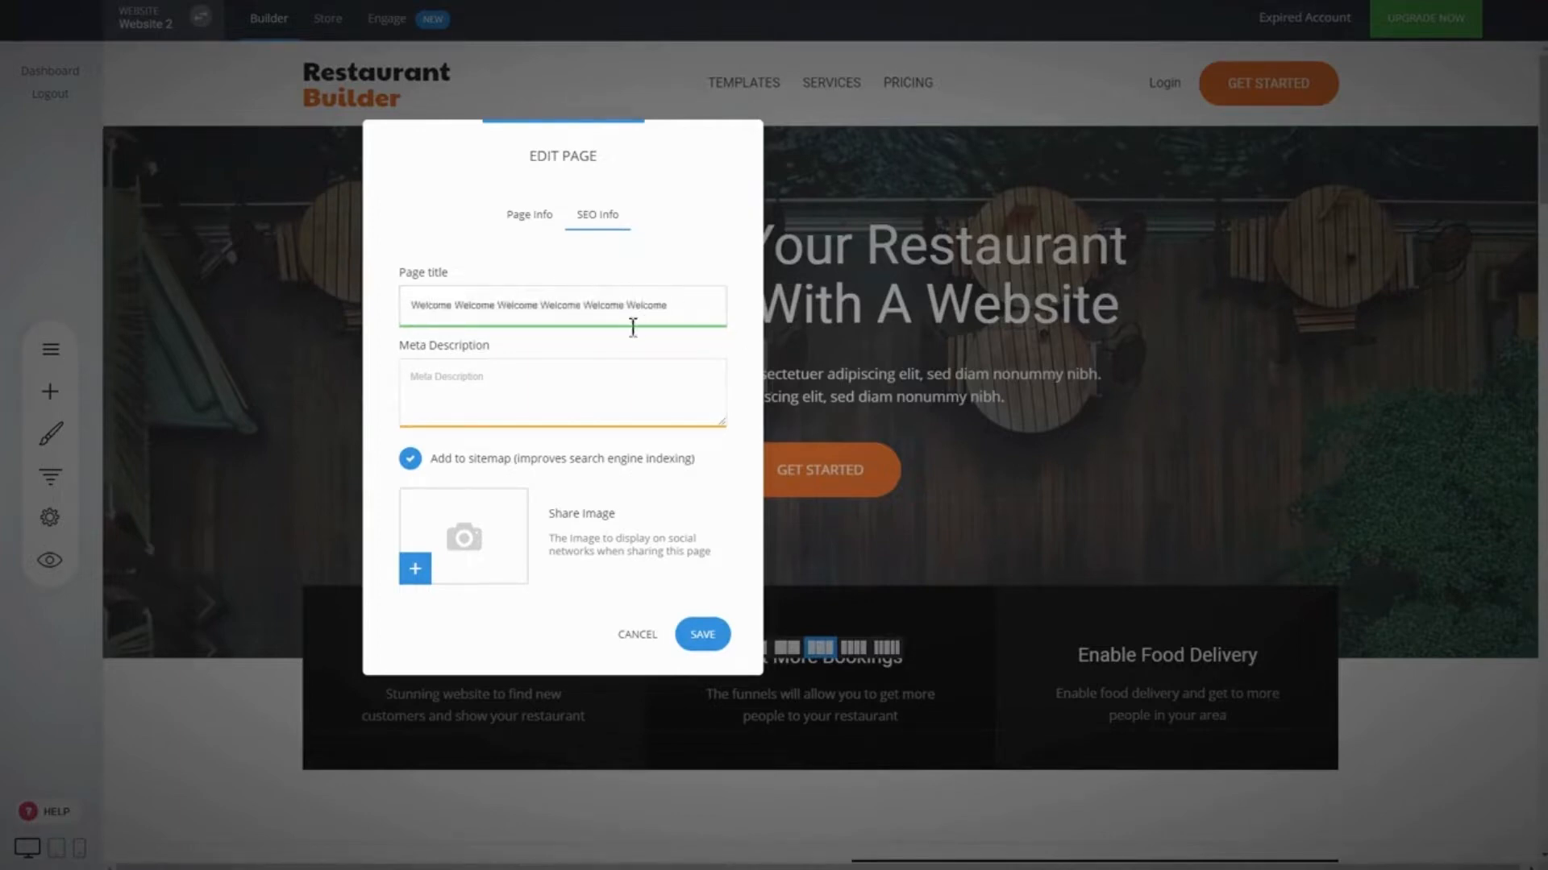
type("Welcome Welcome")
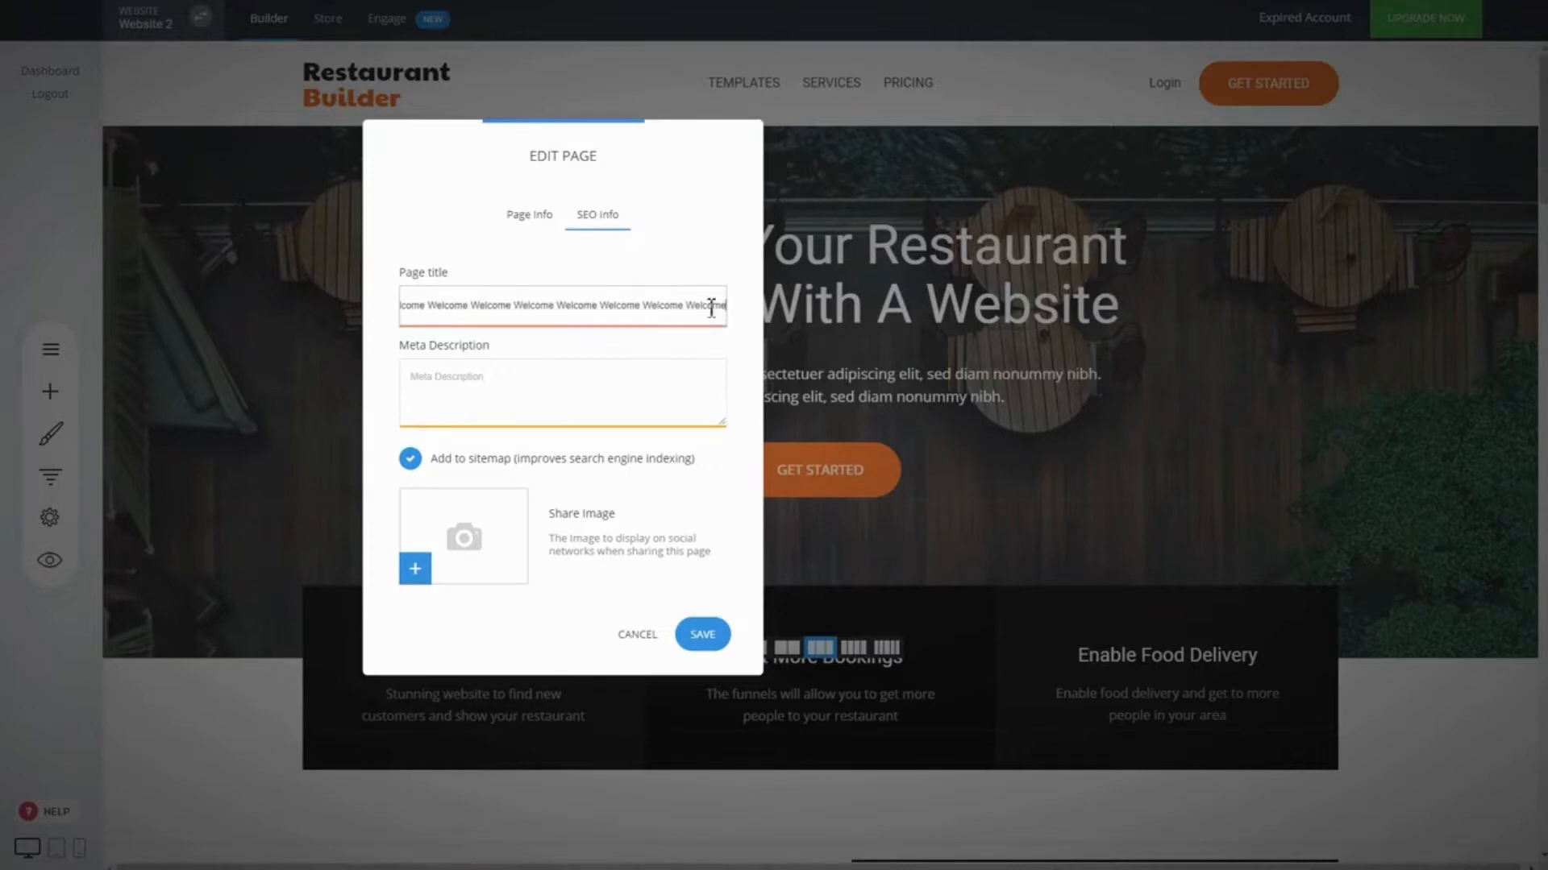
double_click(711, 309)
key("BackSpace")
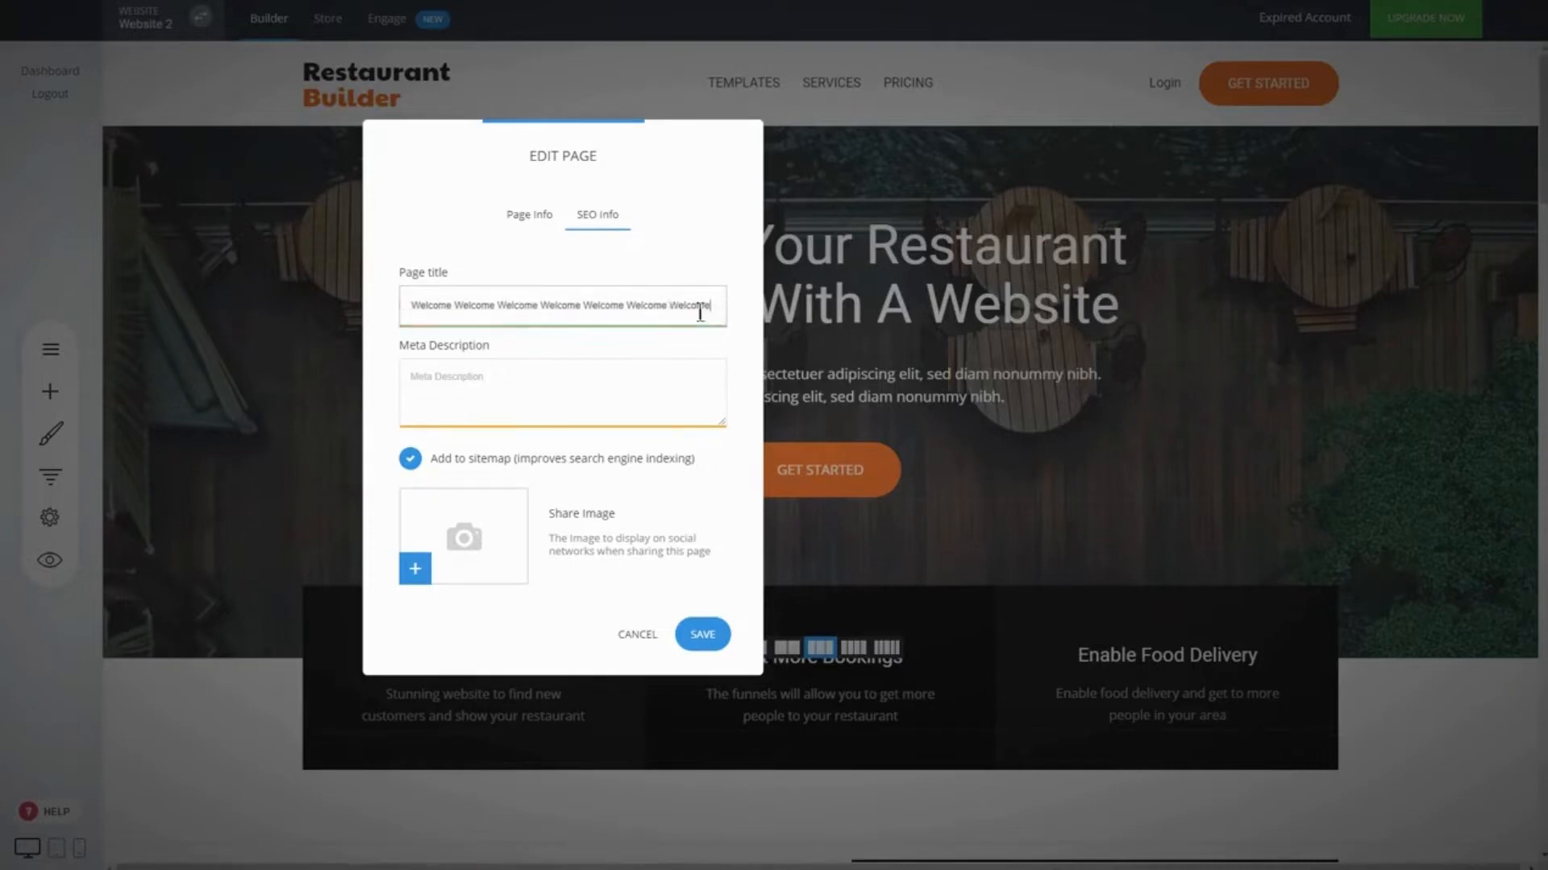
left_click_drag(685, 303, 667, 305)
key("BackSpace")
left_click_drag(656, 162, 556, 194)
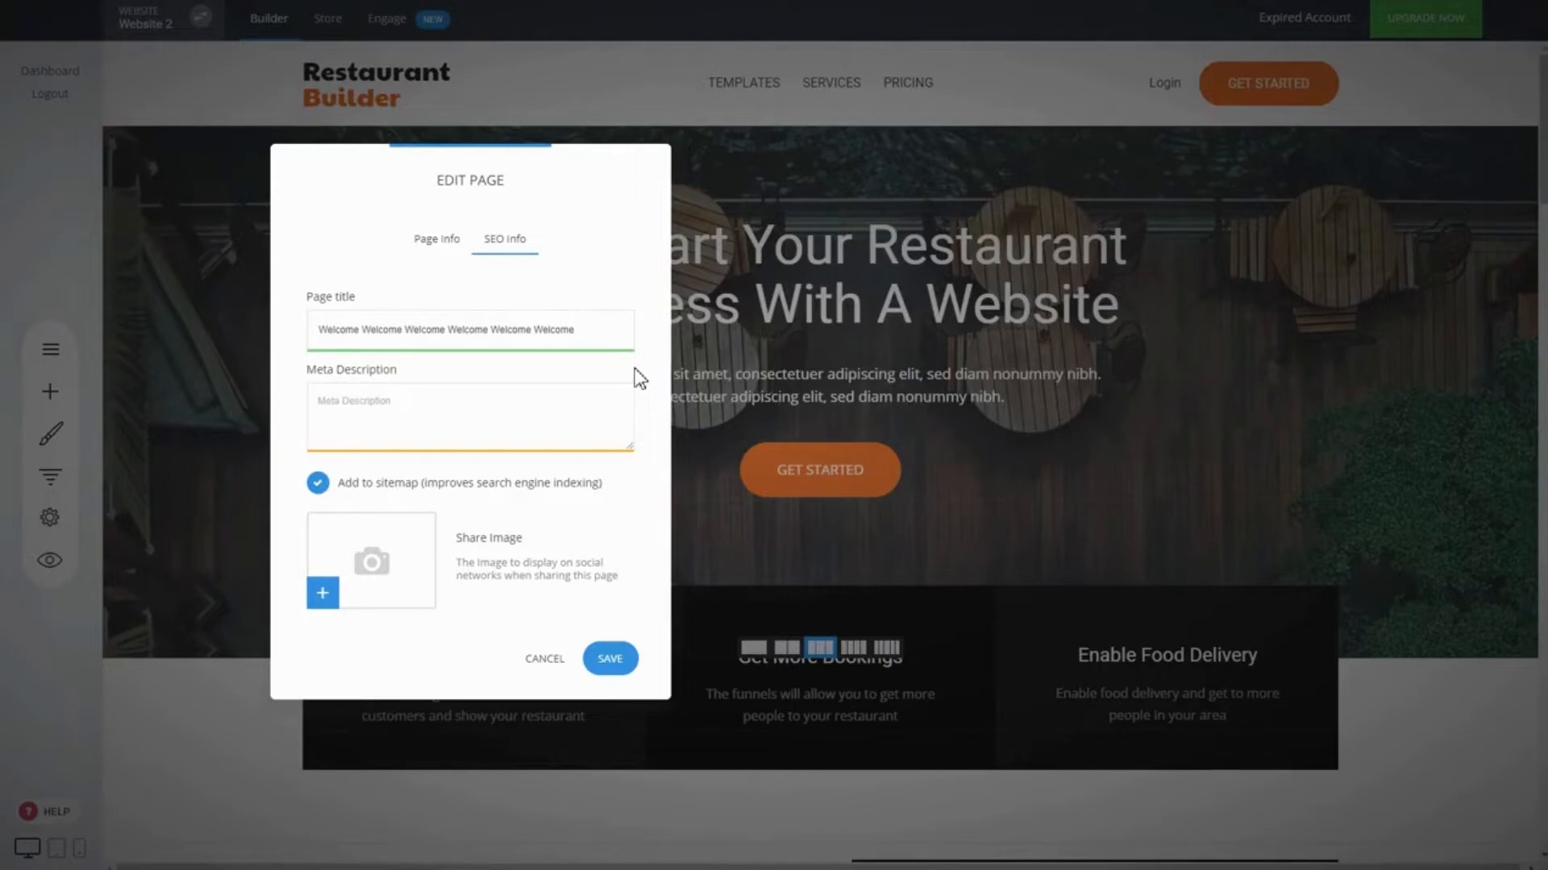
left_click(545, 659)
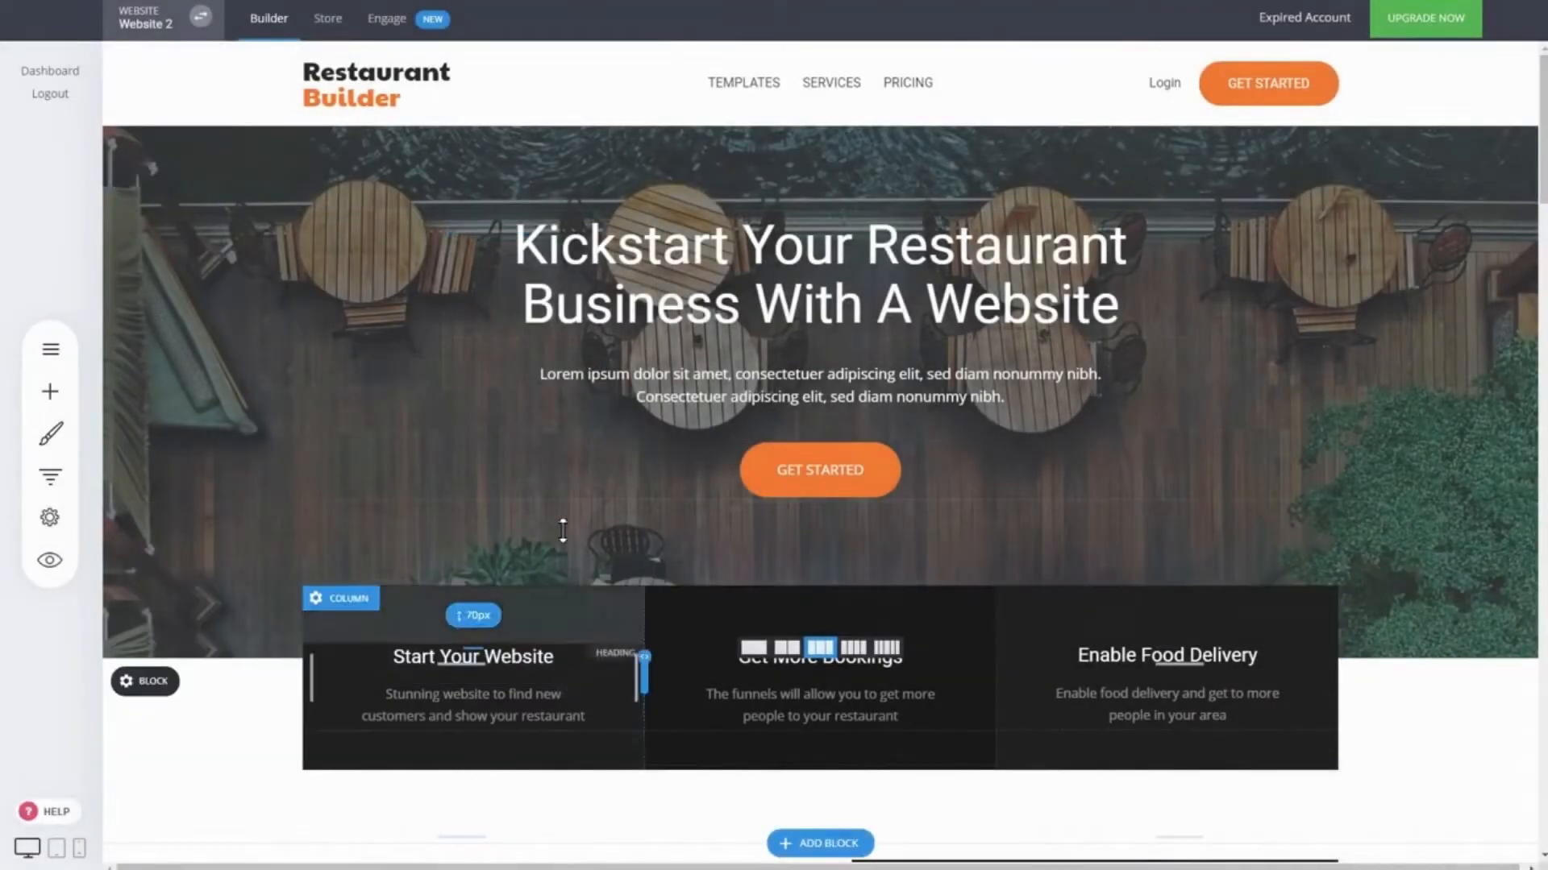
Step: Select the whole hero heading "Kickstart Your Restaurant Business With A Website" to examine it, and deselect it without editing
left_click(745, 288)
double_click(747, 288)
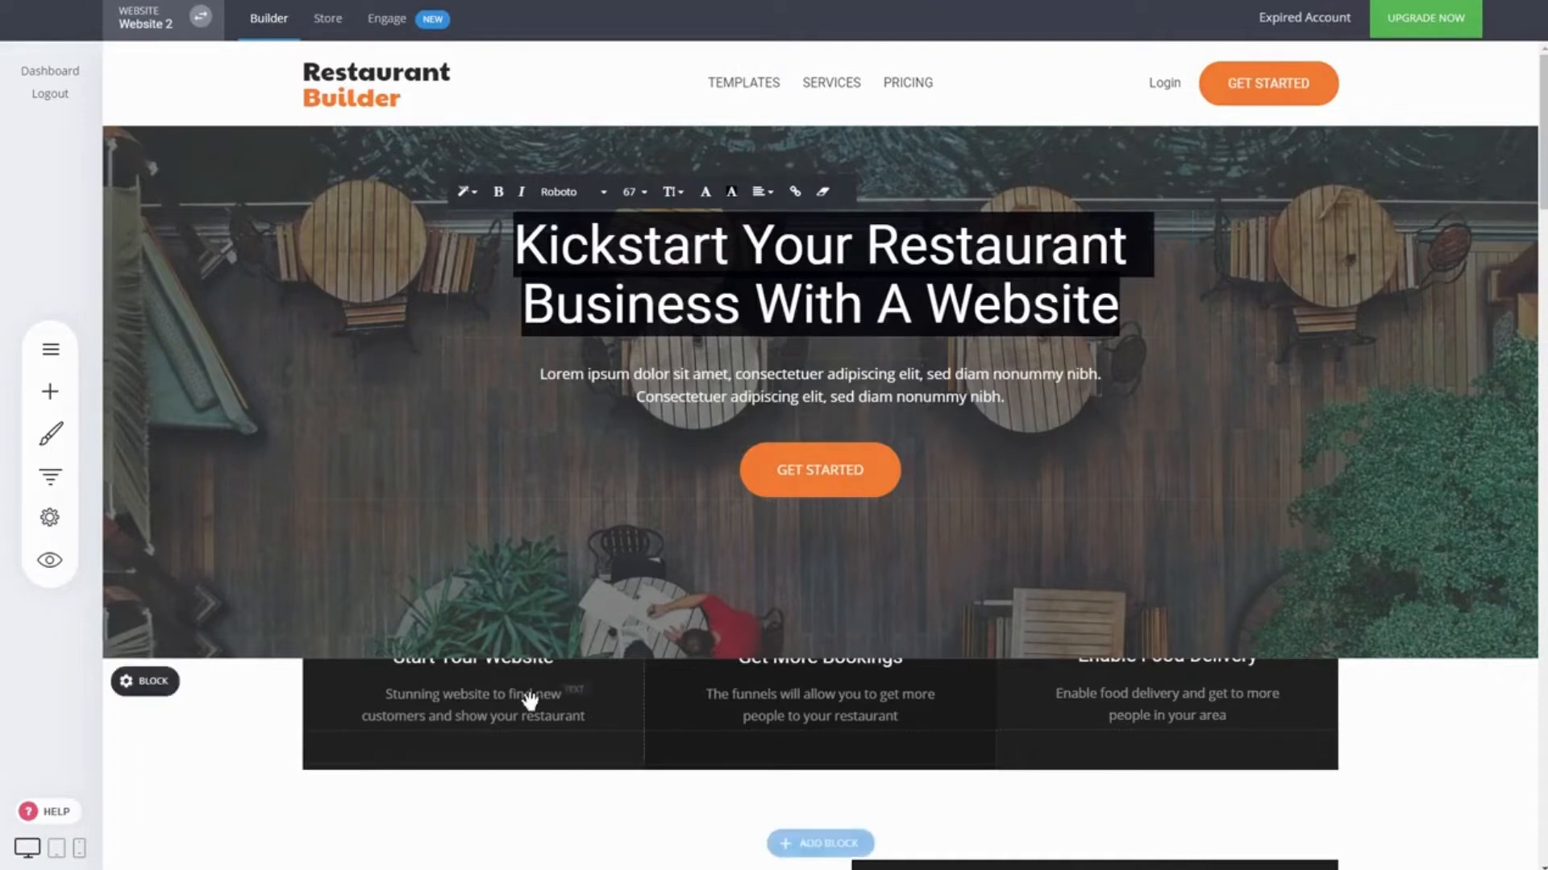
left_click(1425, 705)
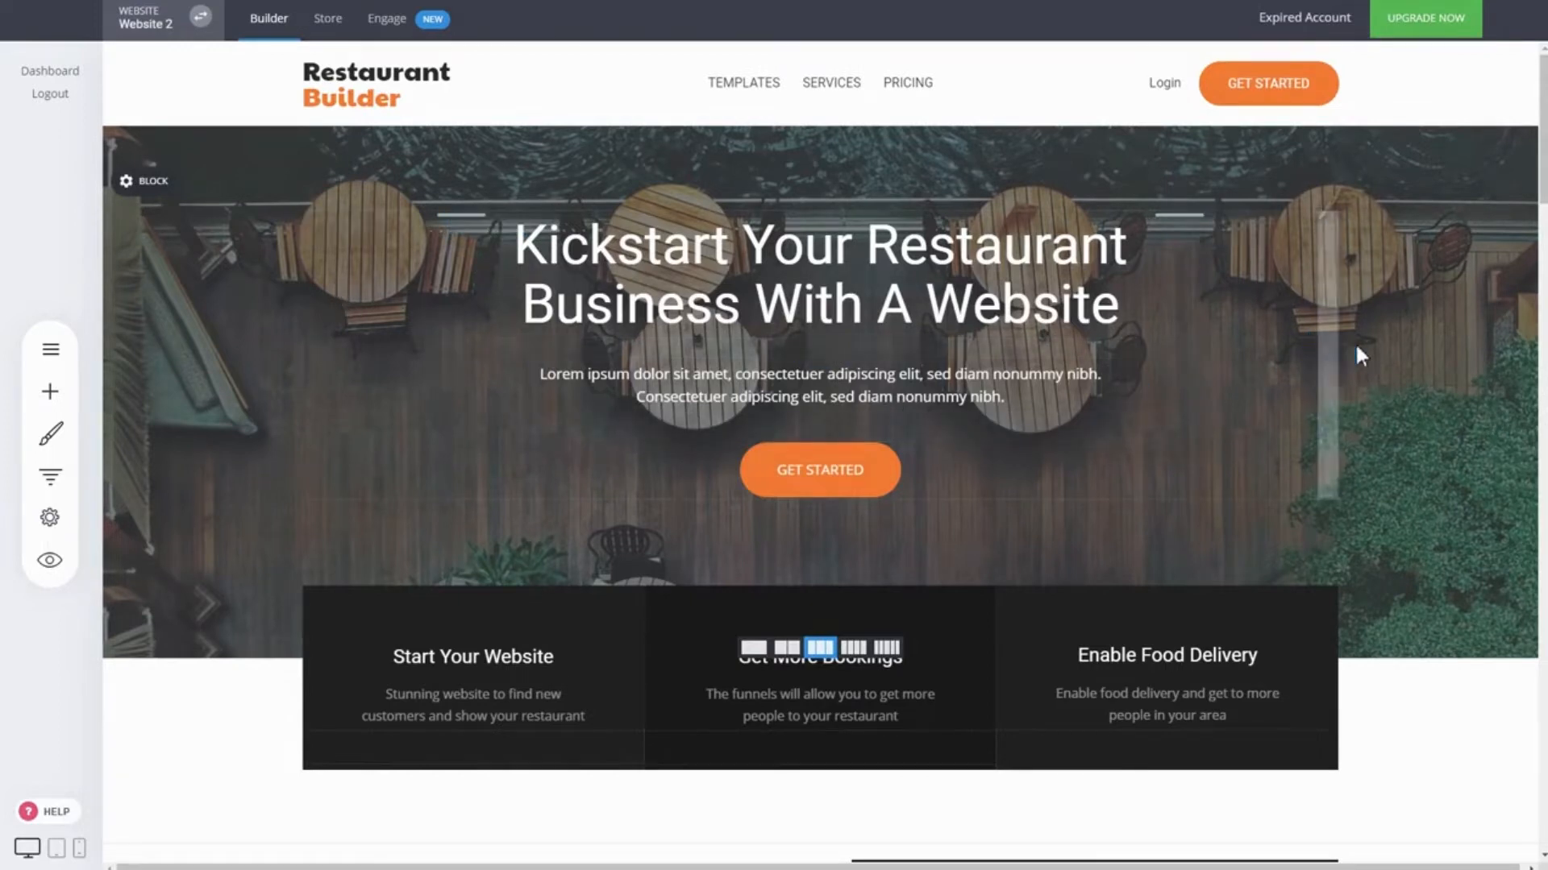
Step: Reopen the current page's SEO info, examine the page title and meta description fields, and close it without saving
left_click(49, 516)
left_click(171, 135)
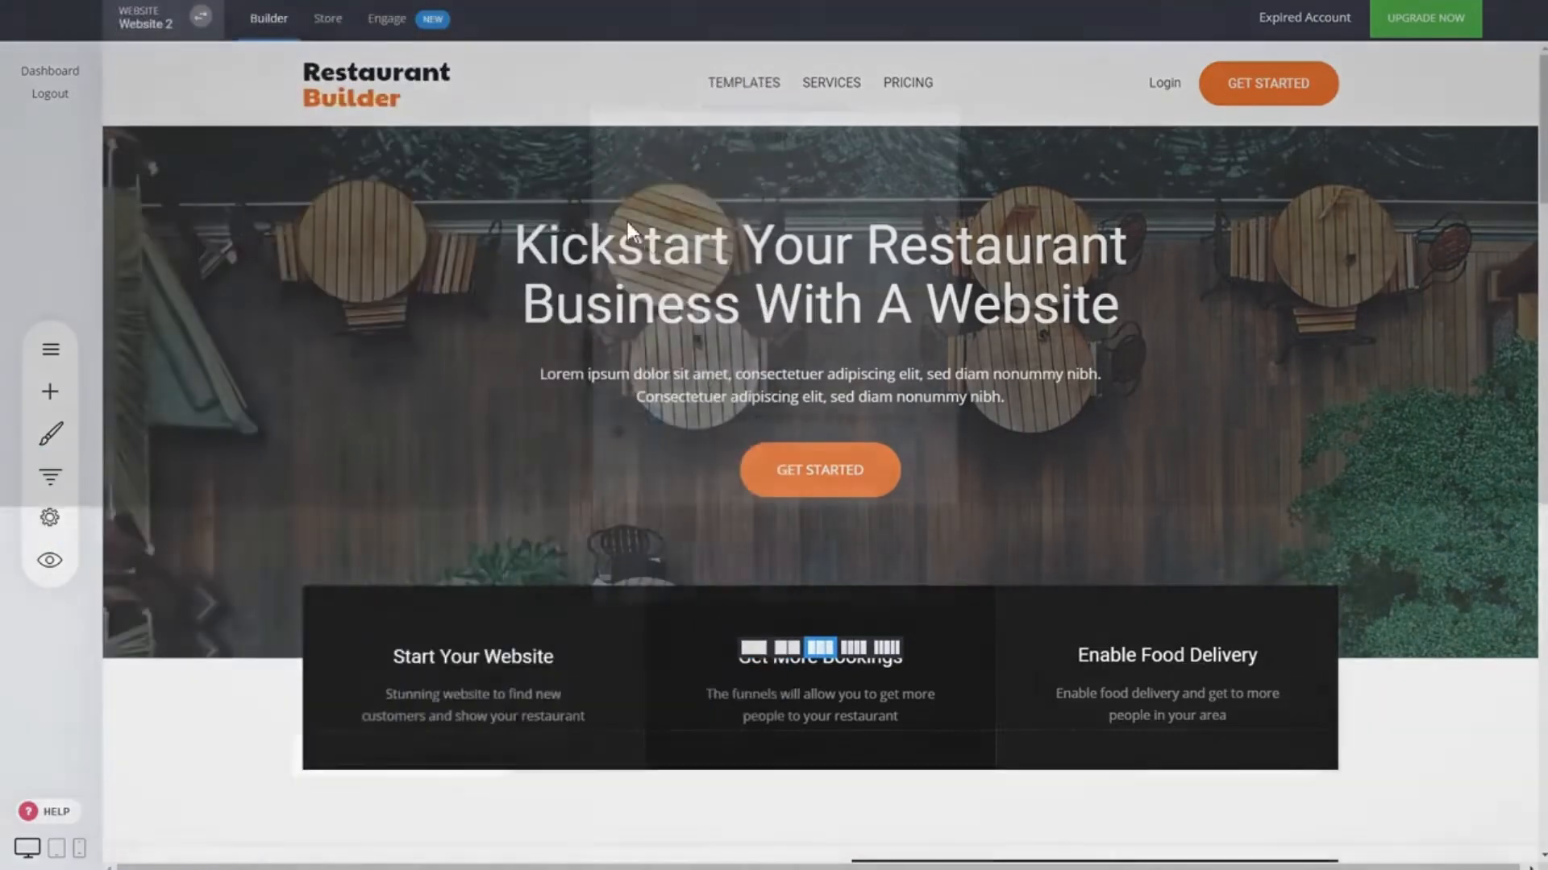
left_click_drag(692, 275, 594, 282)
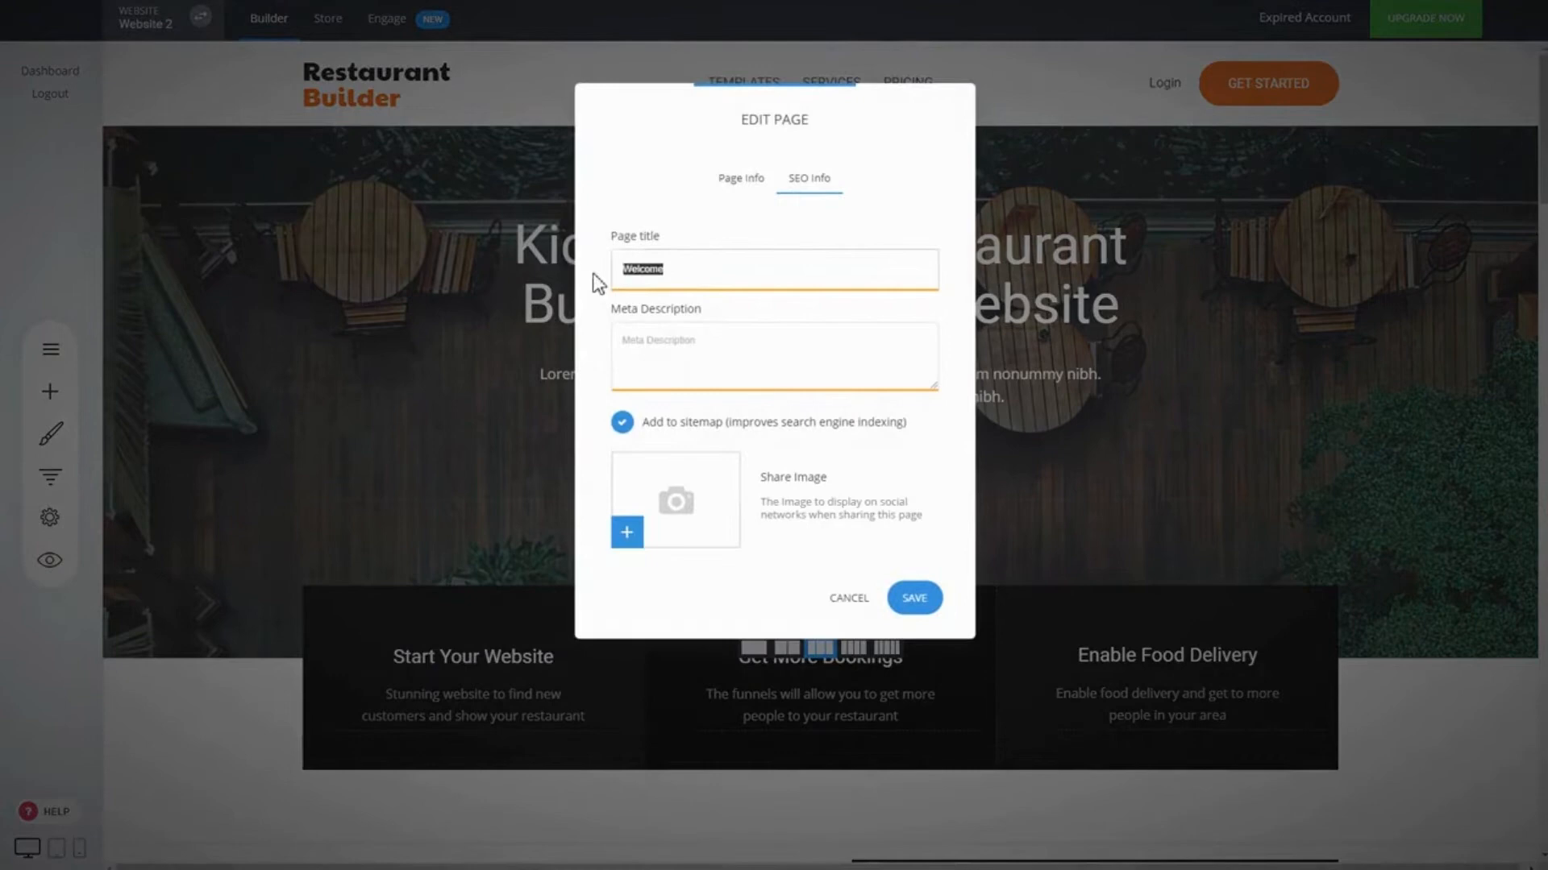
left_click(736, 340)
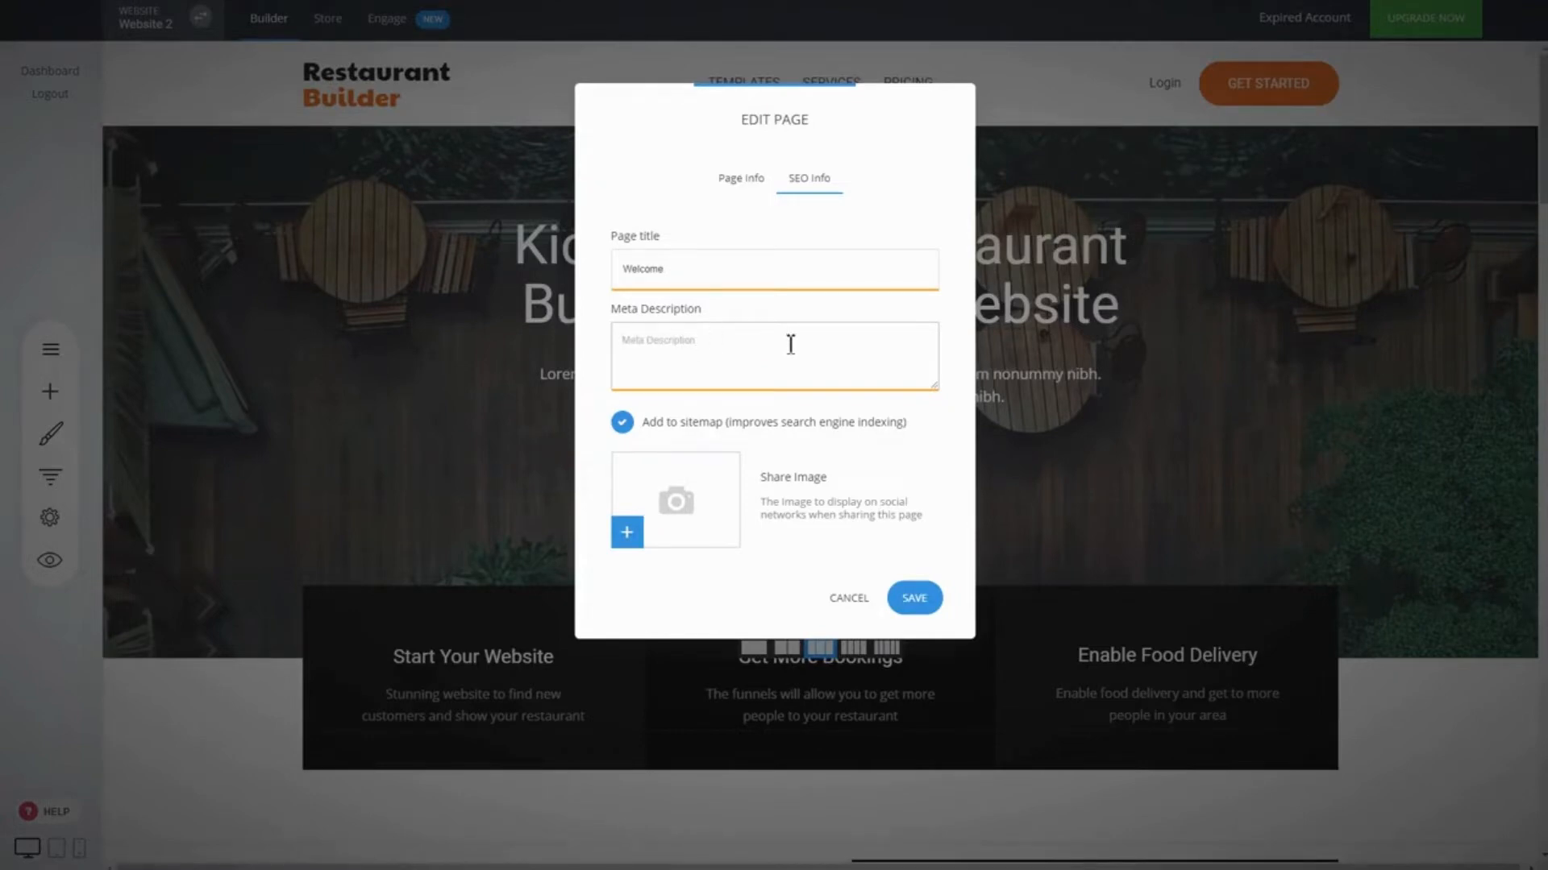
left_click(723, 434)
left_click(723, 434)
left_click(850, 600)
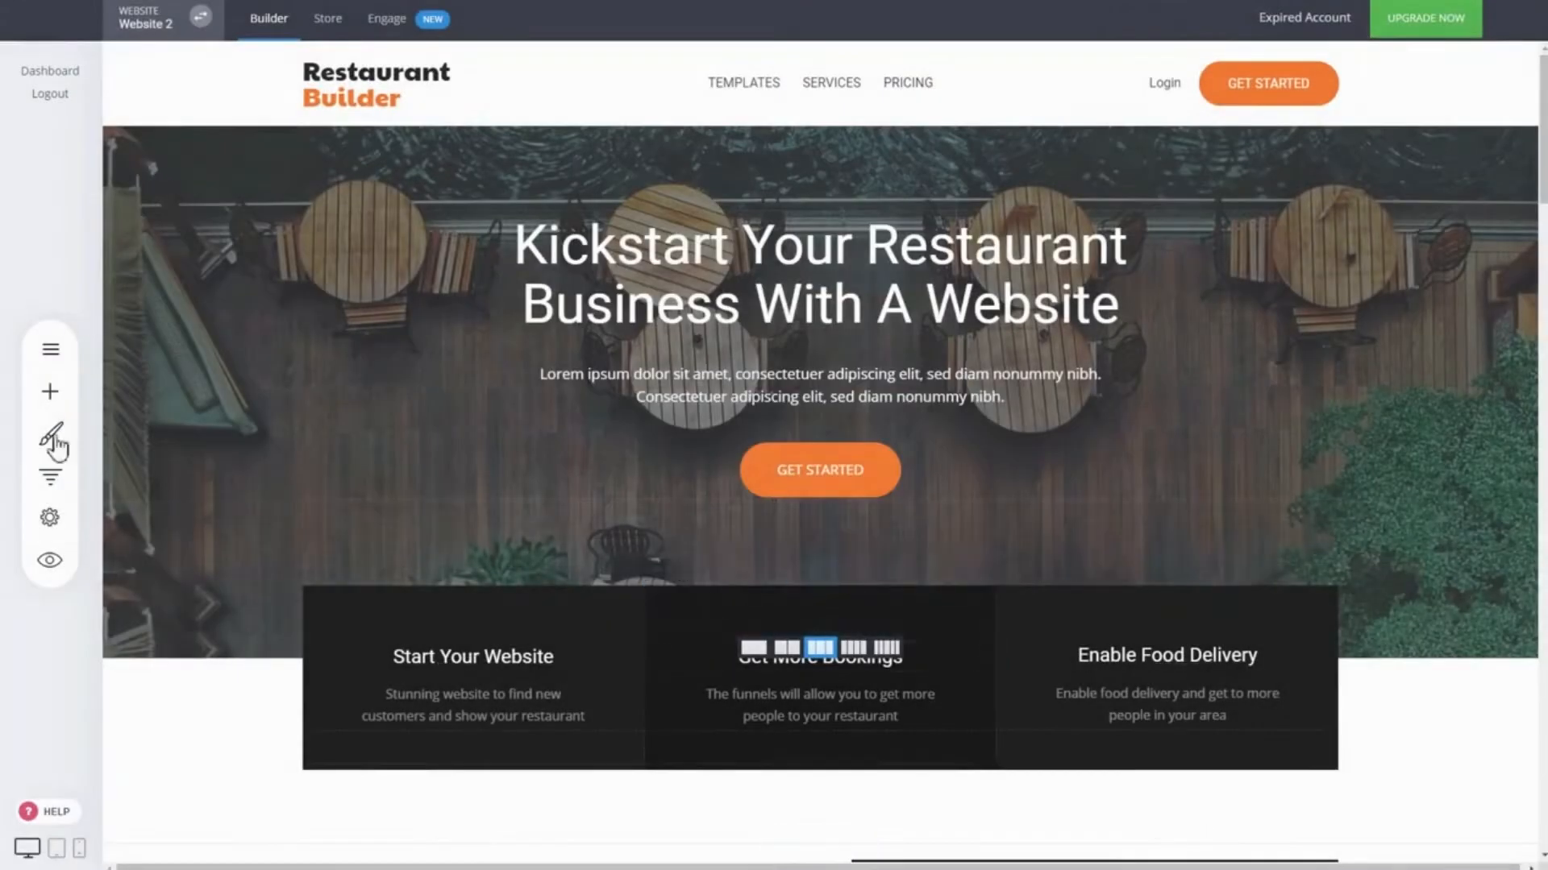
Step: Examine the page title and meta description in the Templates page's SEO info, and close it without saving
left_click(50, 476)
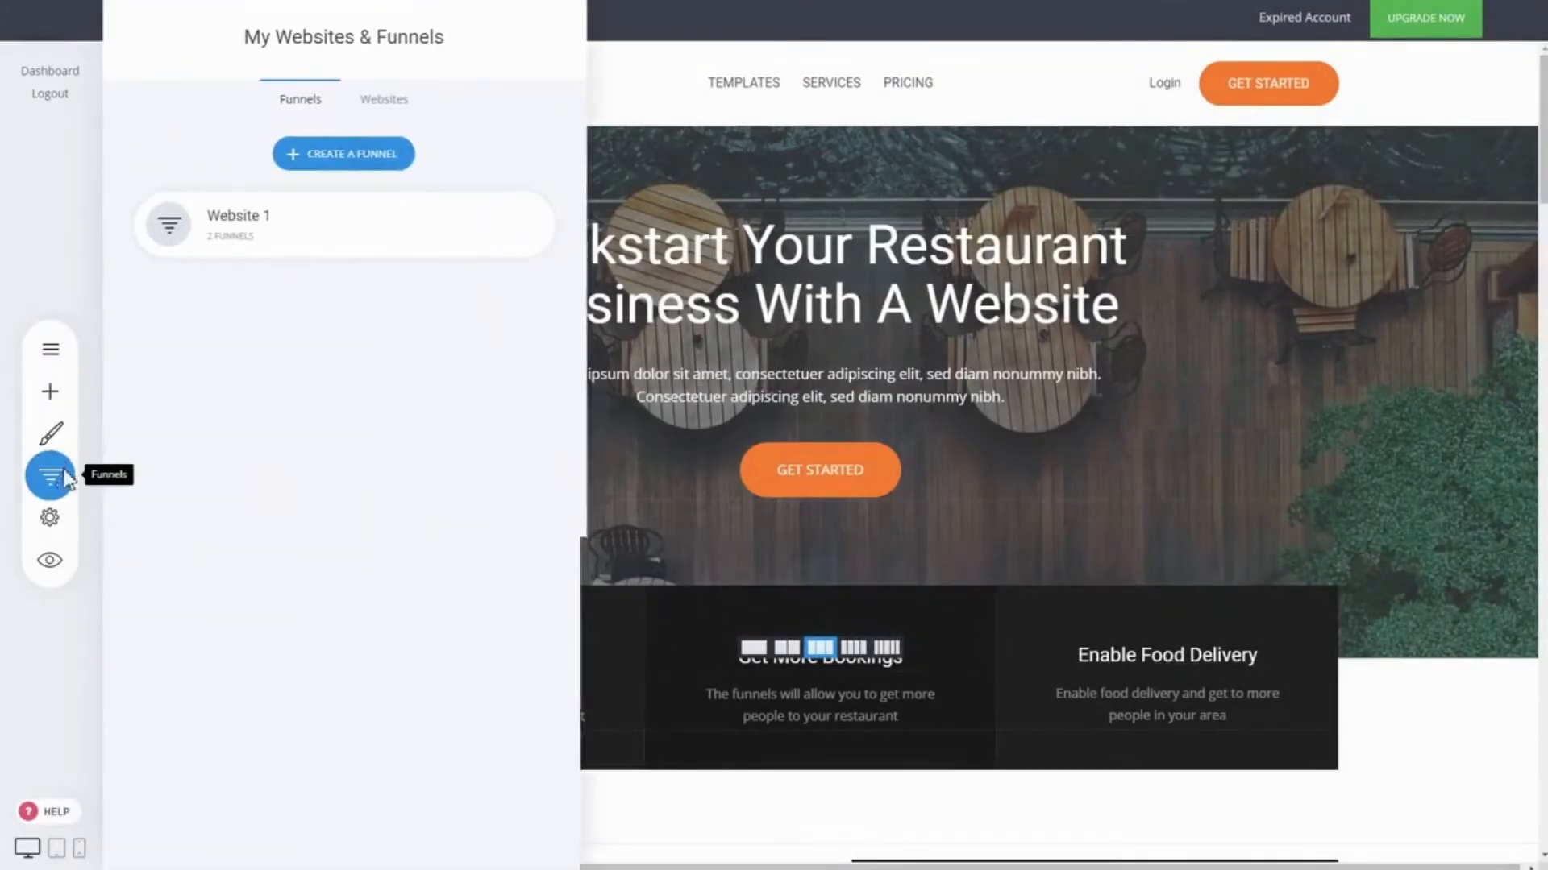
left_click(822, 397)
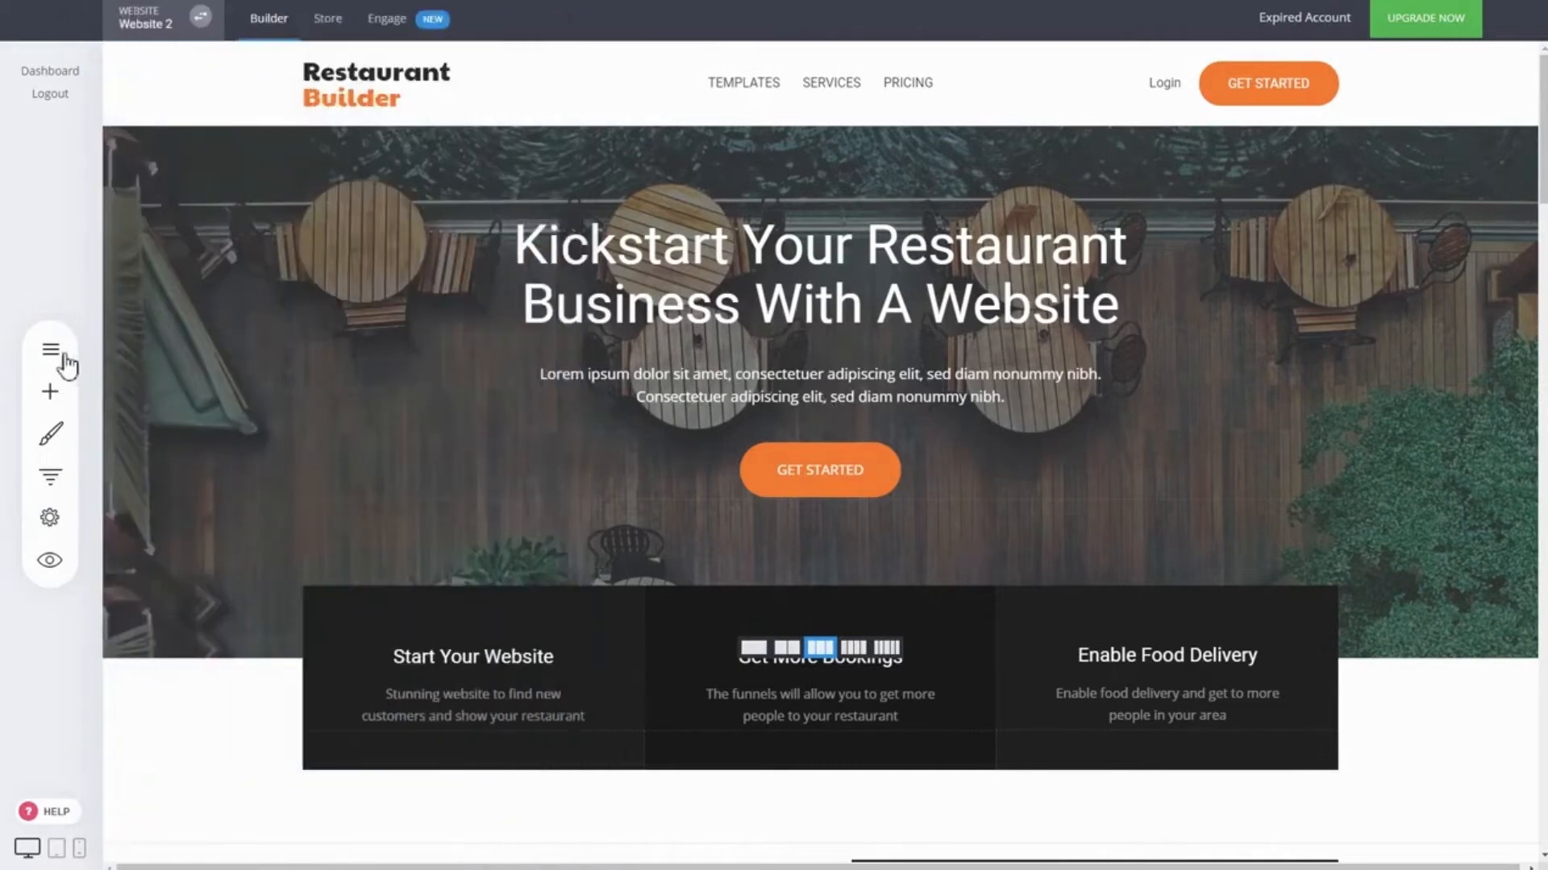
left_click(59, 353)
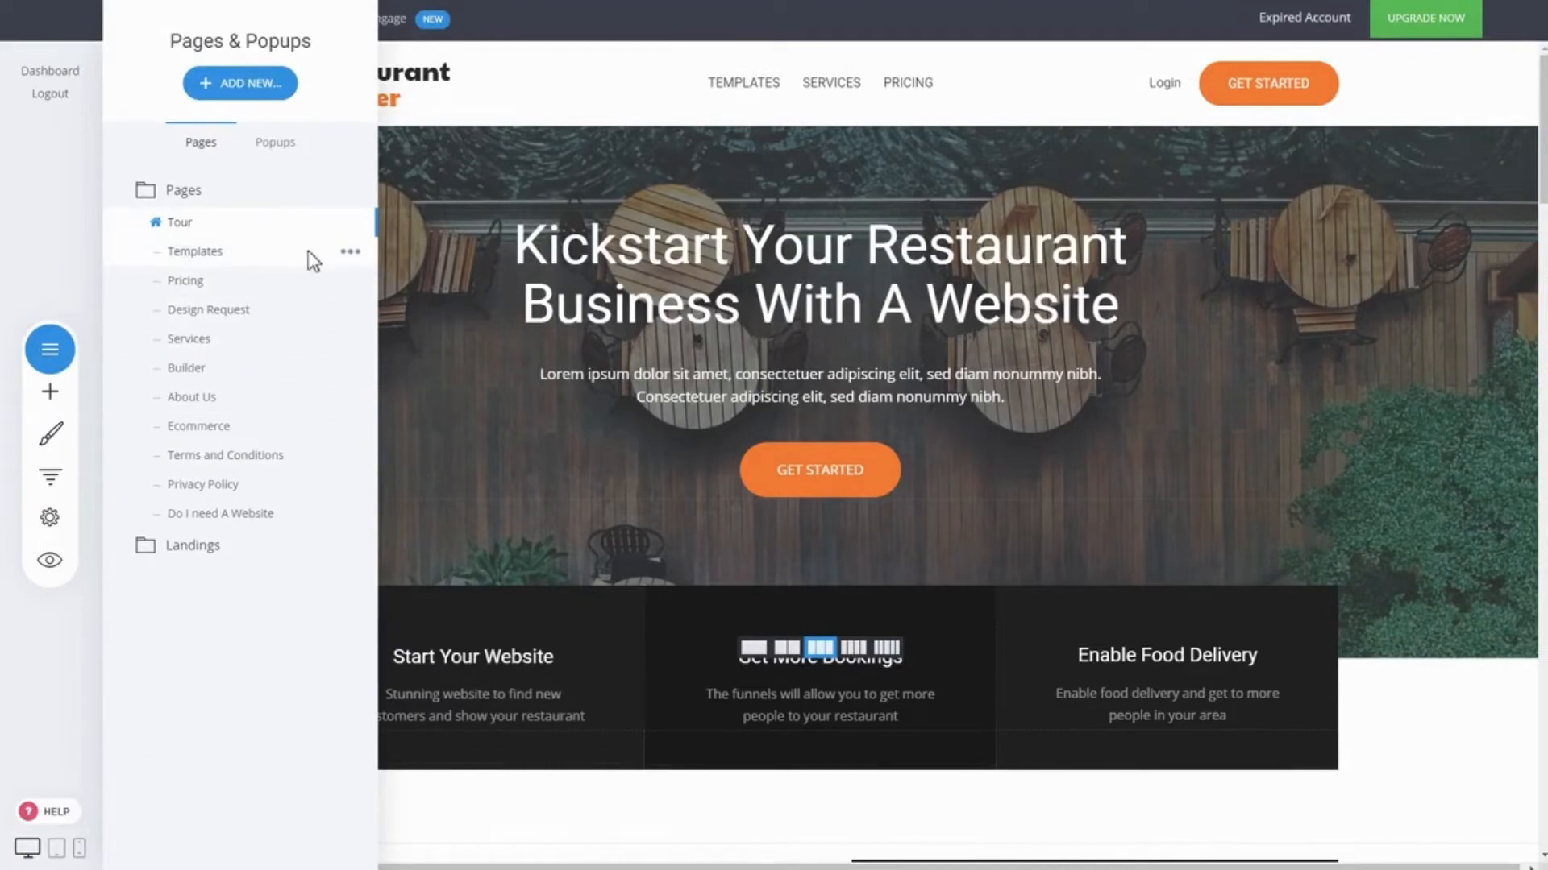
left_click(350, 254)
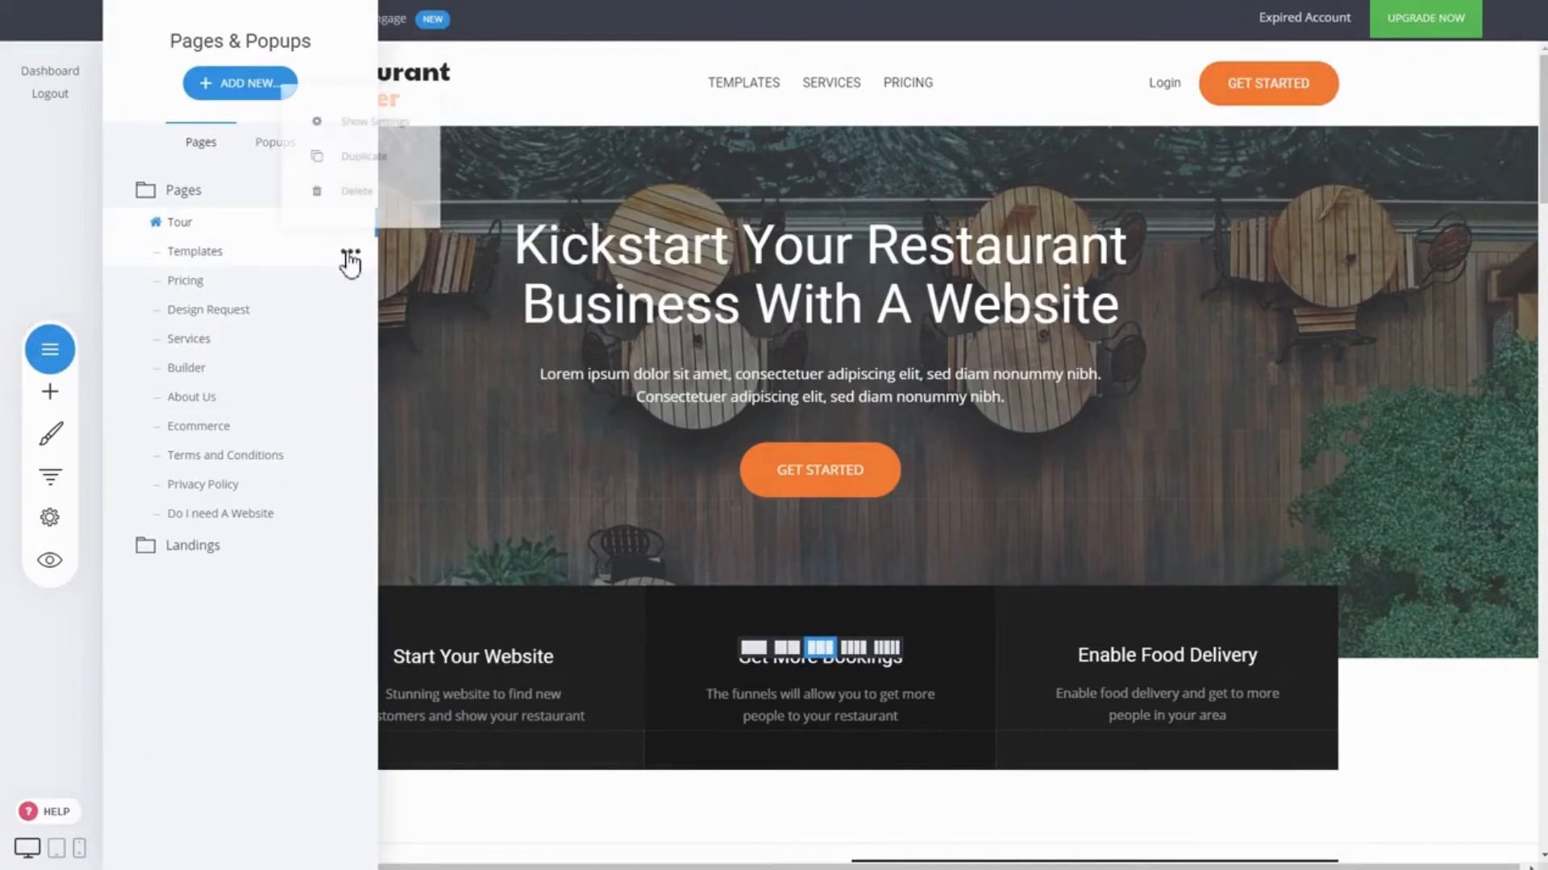
left_click(364, 127)
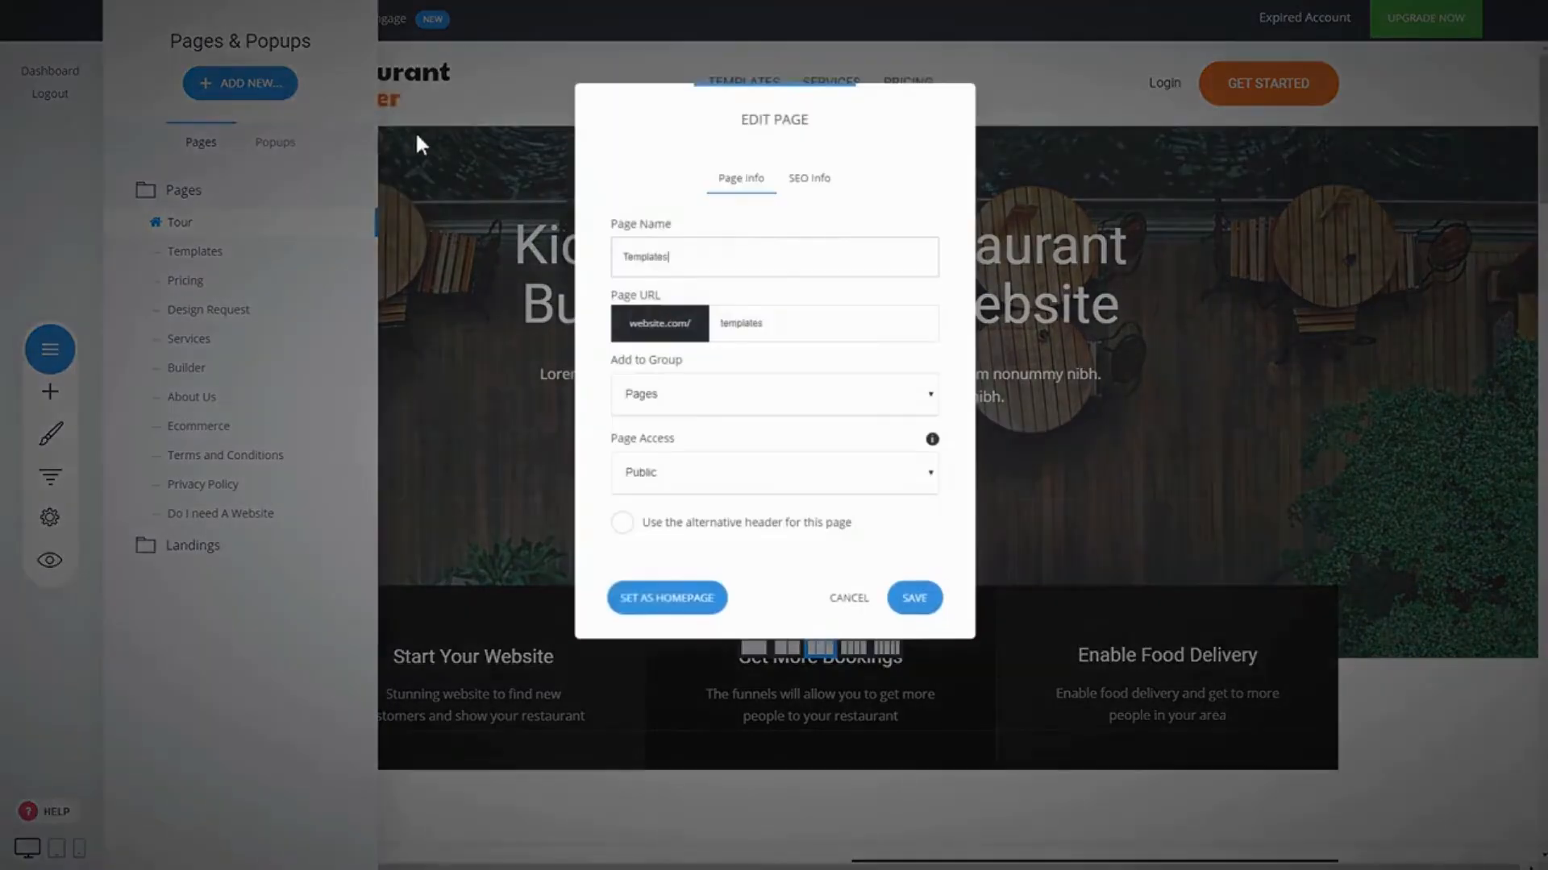
left_click(812, 180)
left_click_drag(819, 266, 601, 262)
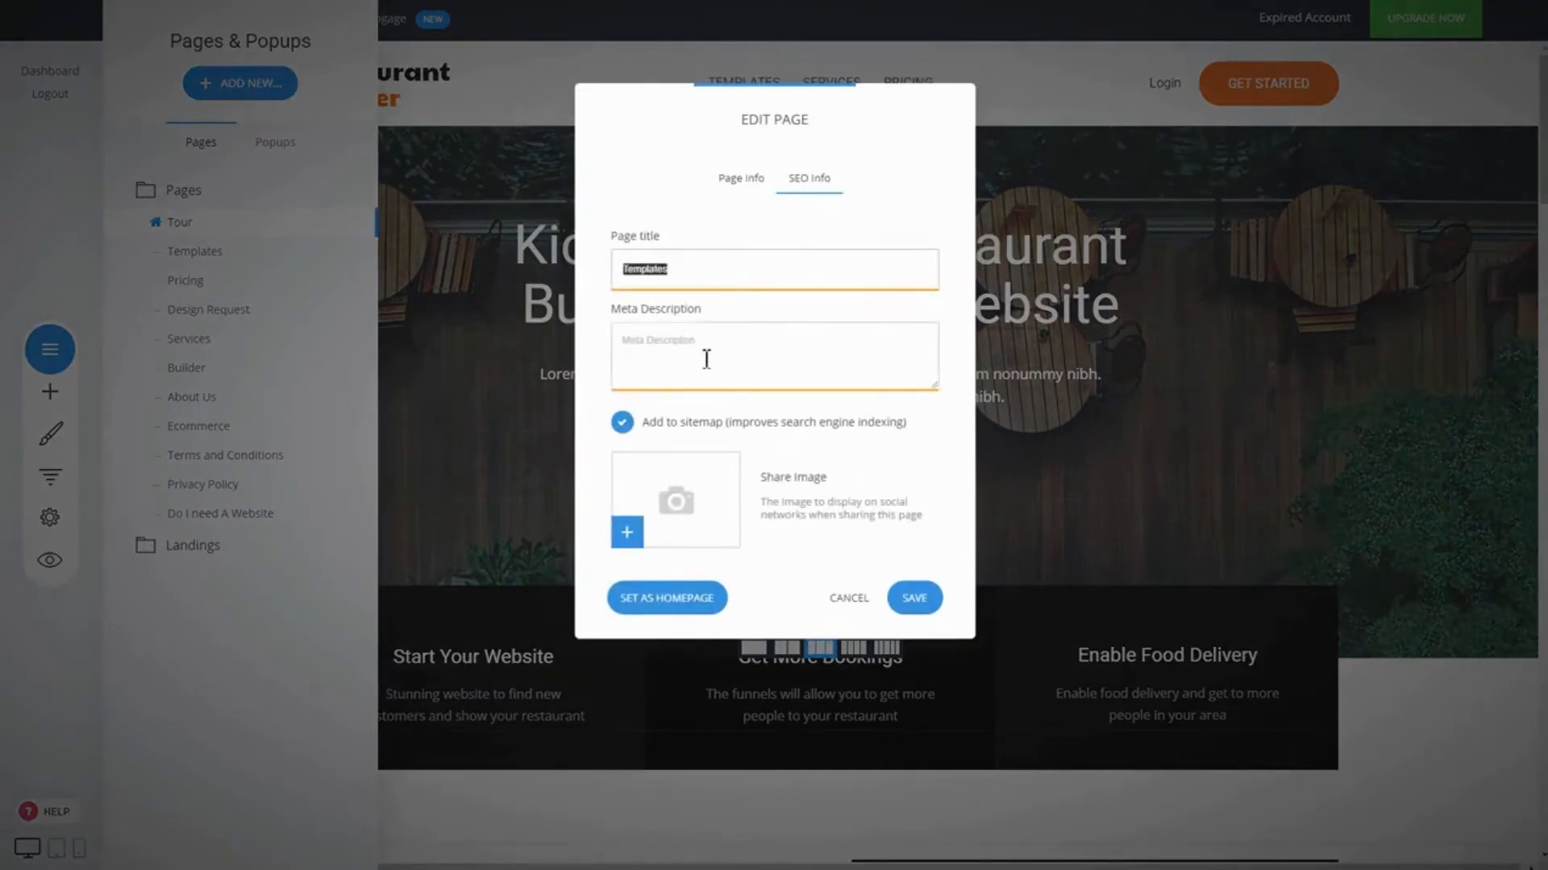
mouse_move(694, 433)
left_click(839, 609)
left_click(553, 340)
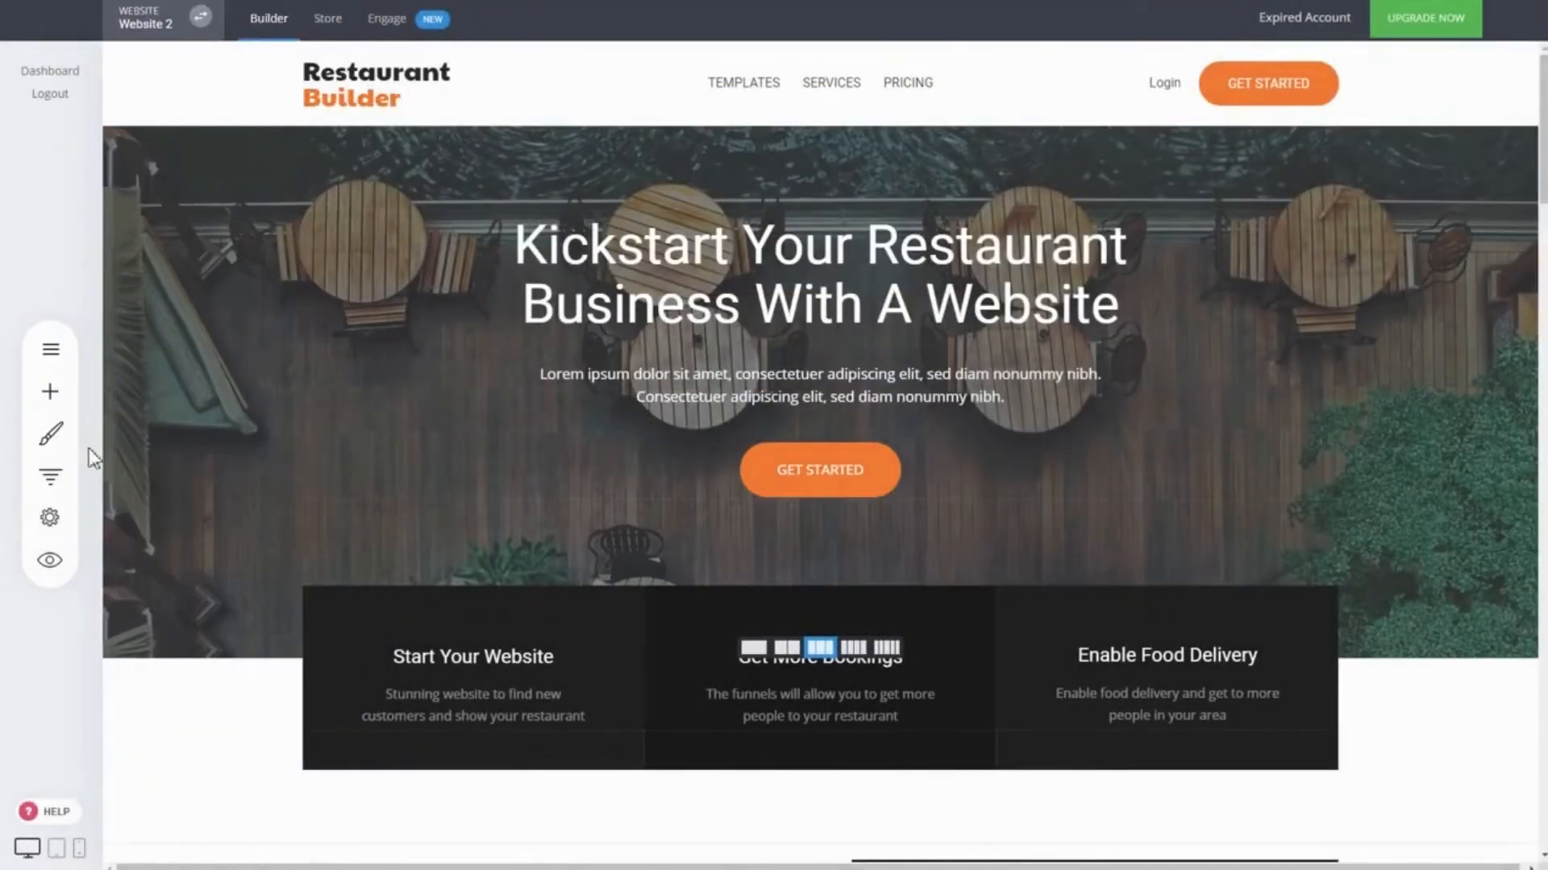
left_click(60, 528)
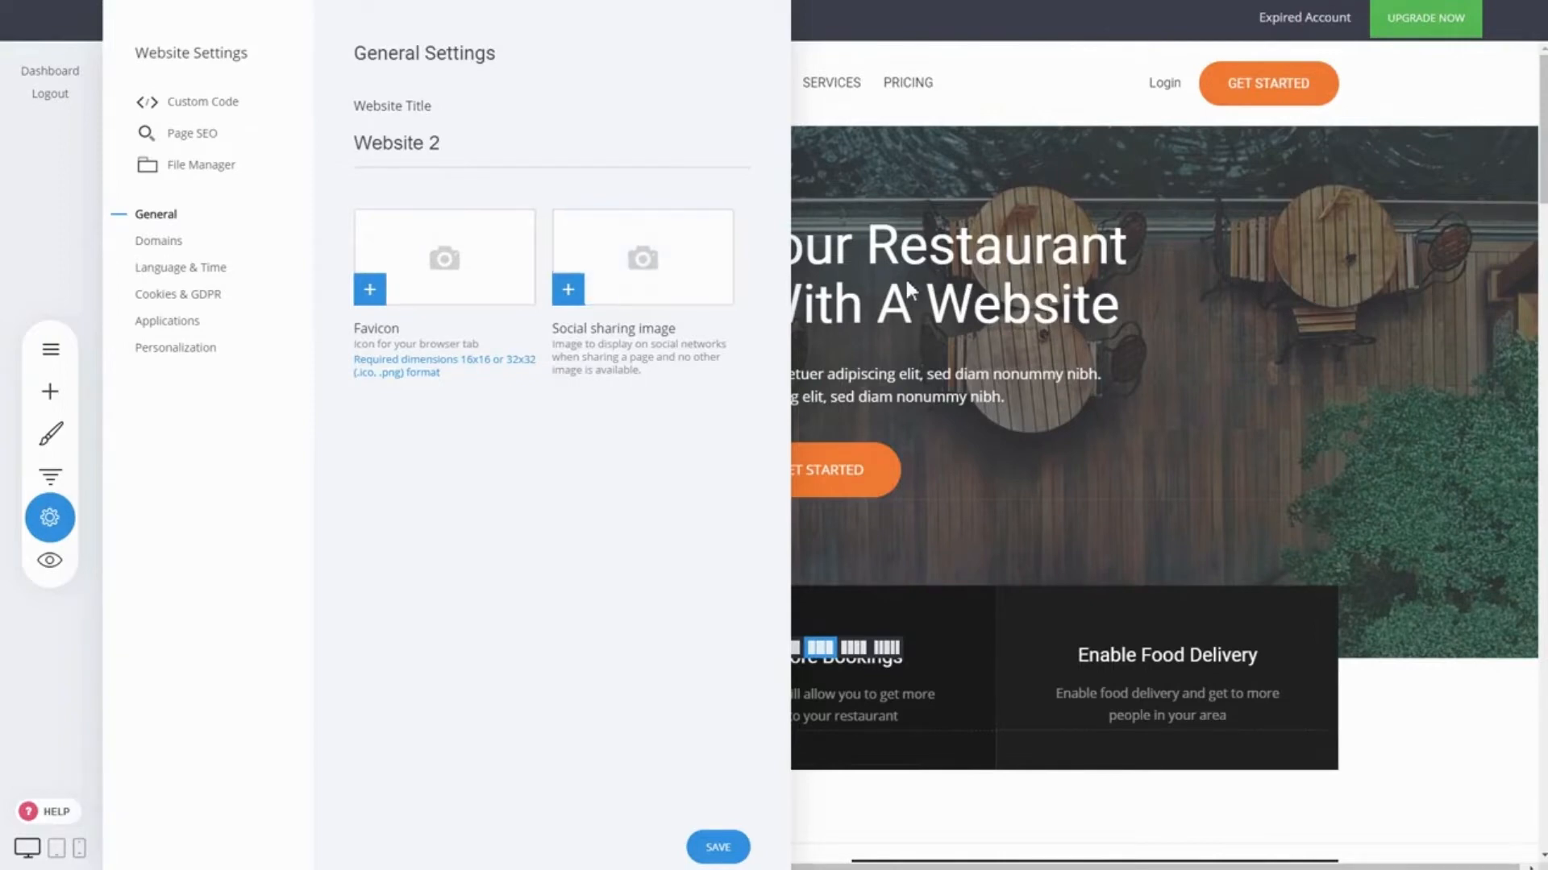
left_click(848, 206)
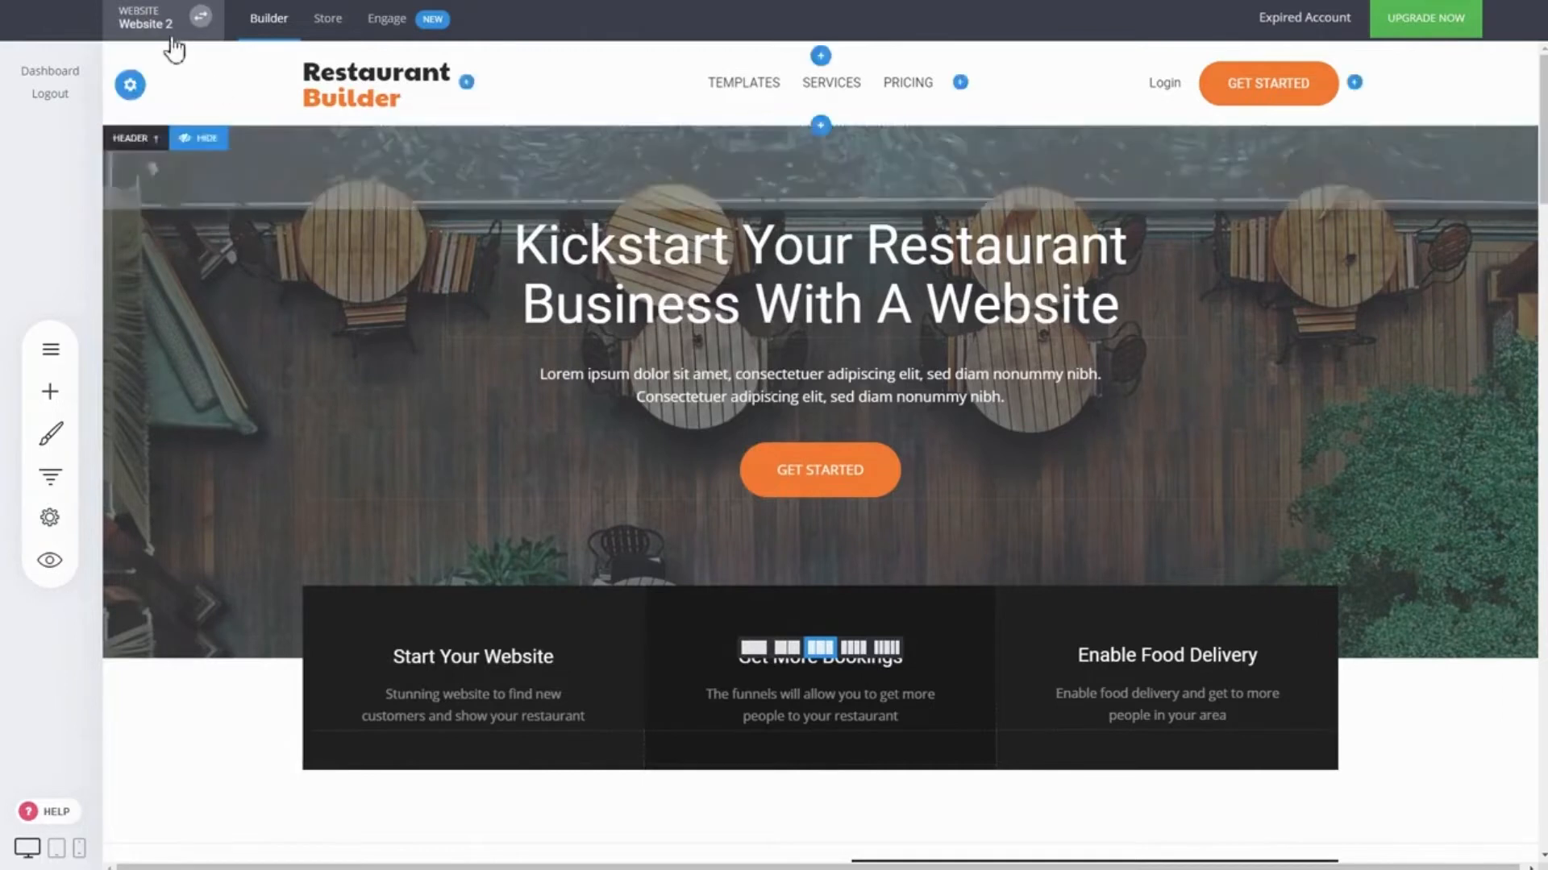
Step: Switch the builder to Website 1 in the list of websites
left_click(201, 16)
left_click(382, 103)
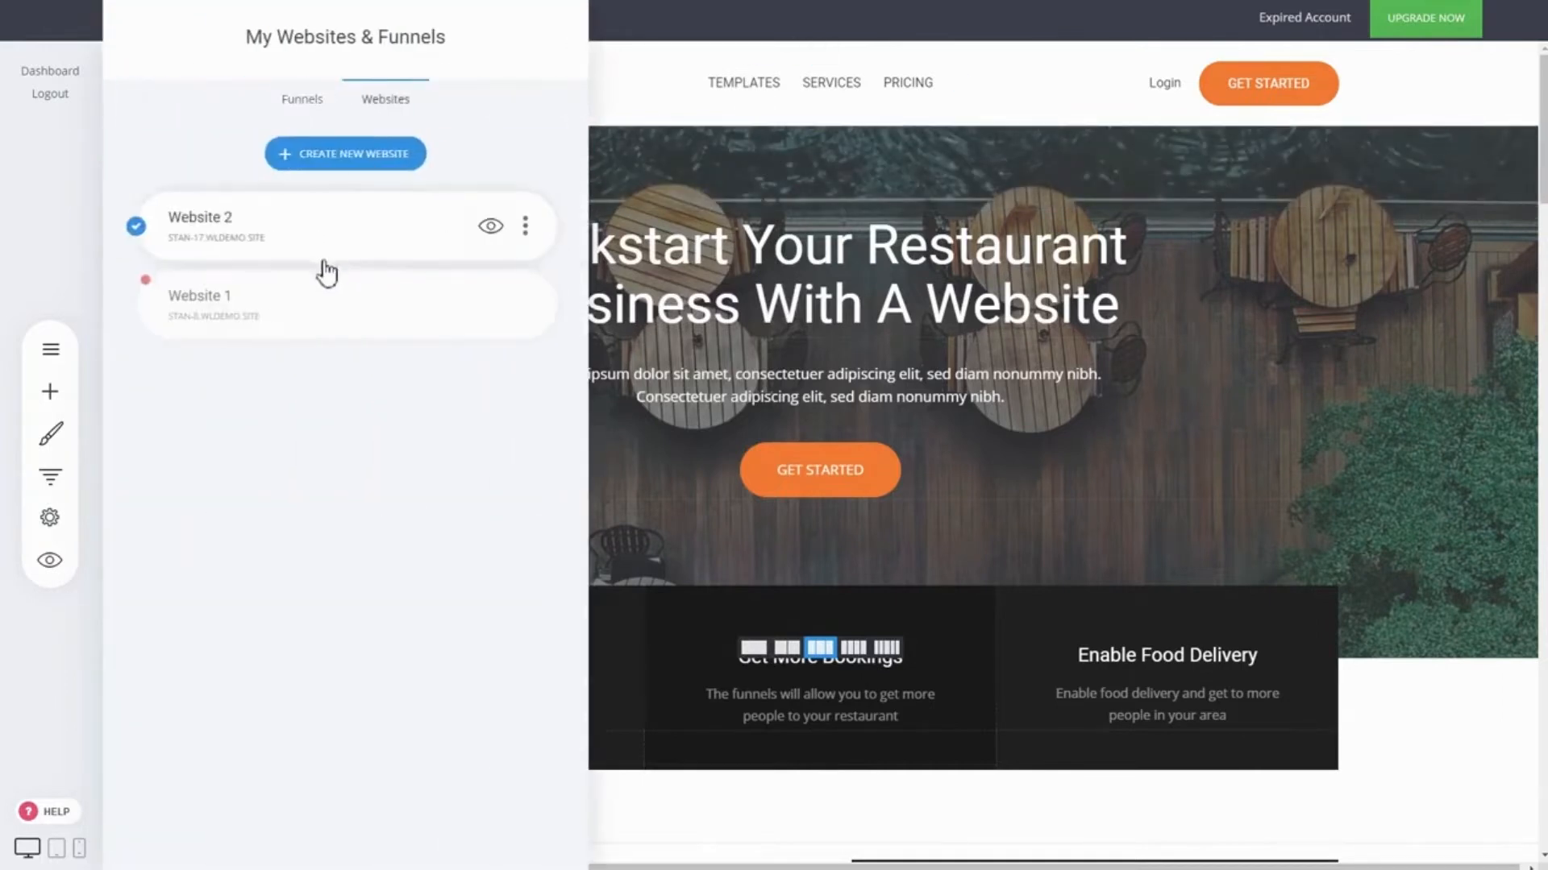
left_click(310, 316)
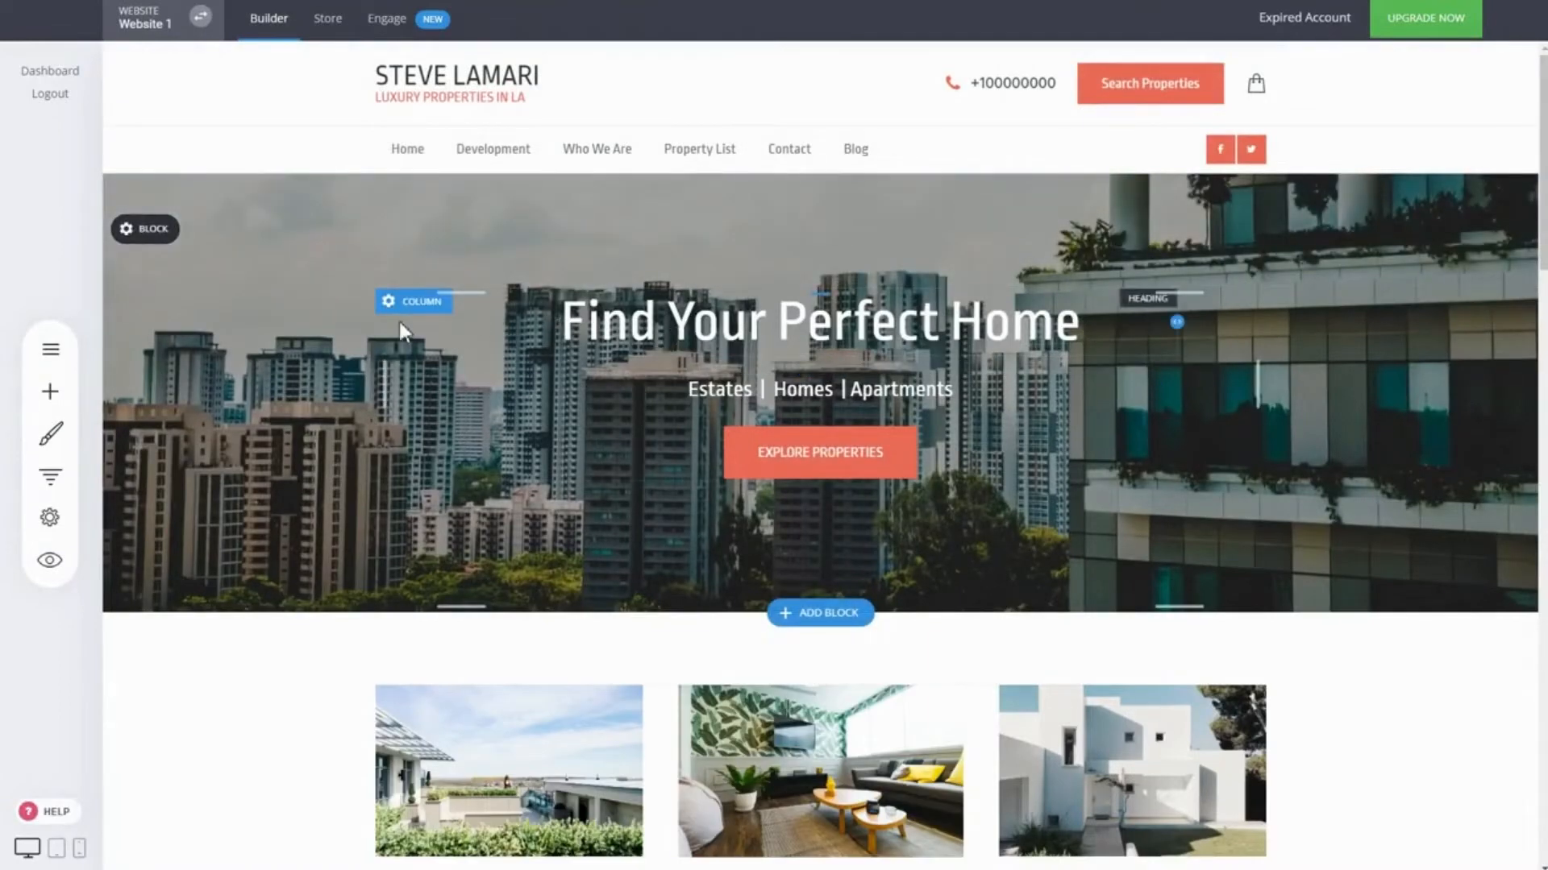
Step: Select the hero heading "Find Your Perfect Home" and examine the available header styles, Header 1 to Header 6, without applying one
left_click(50, 391)
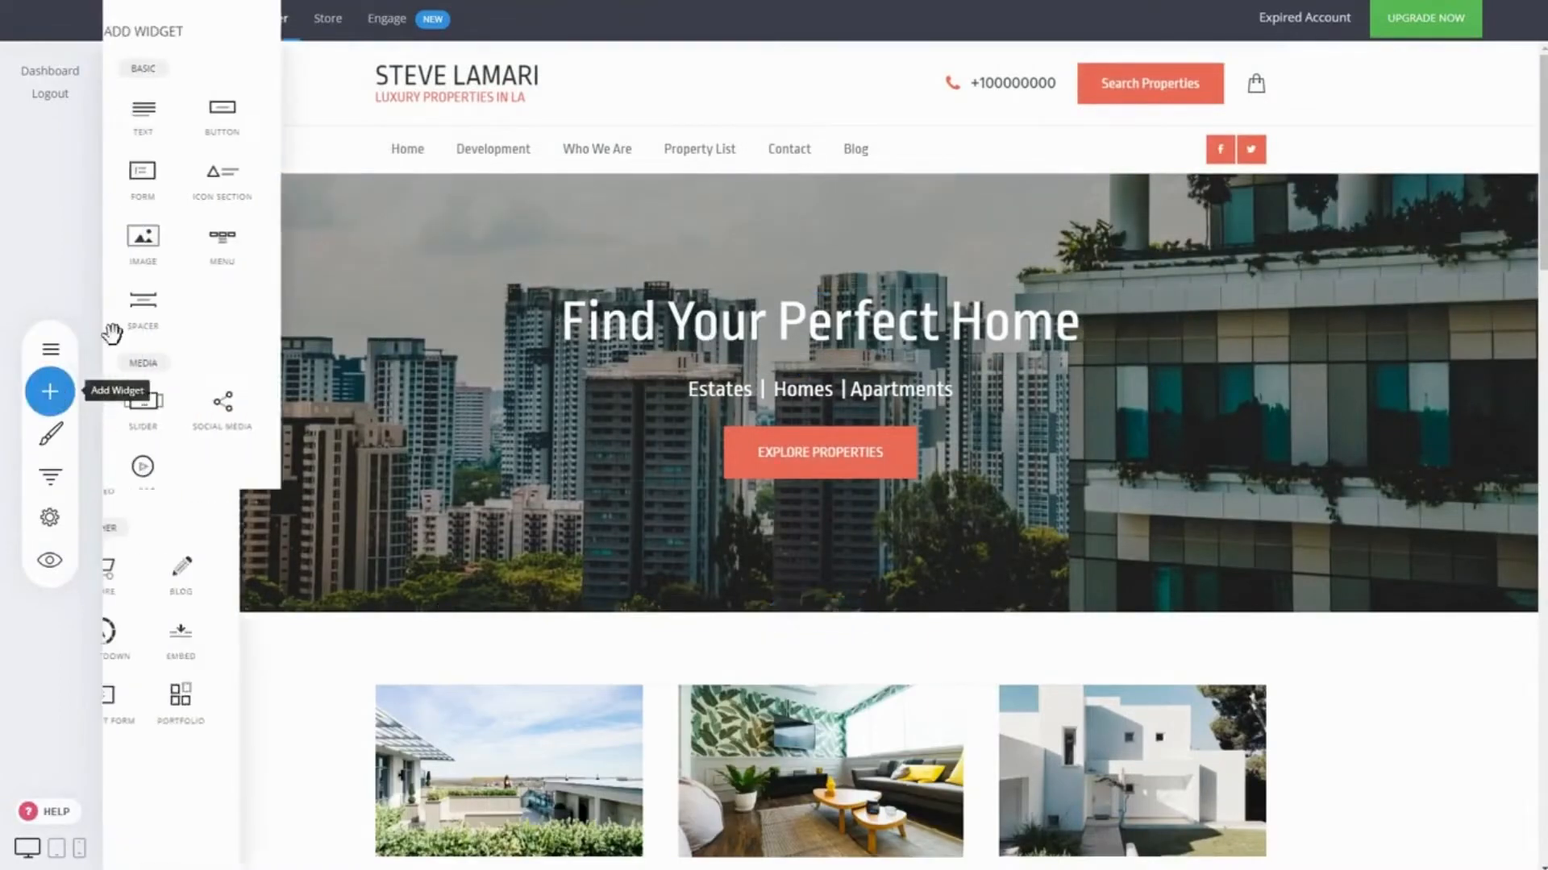
left_click(609, 341)
left_click(671, 325)
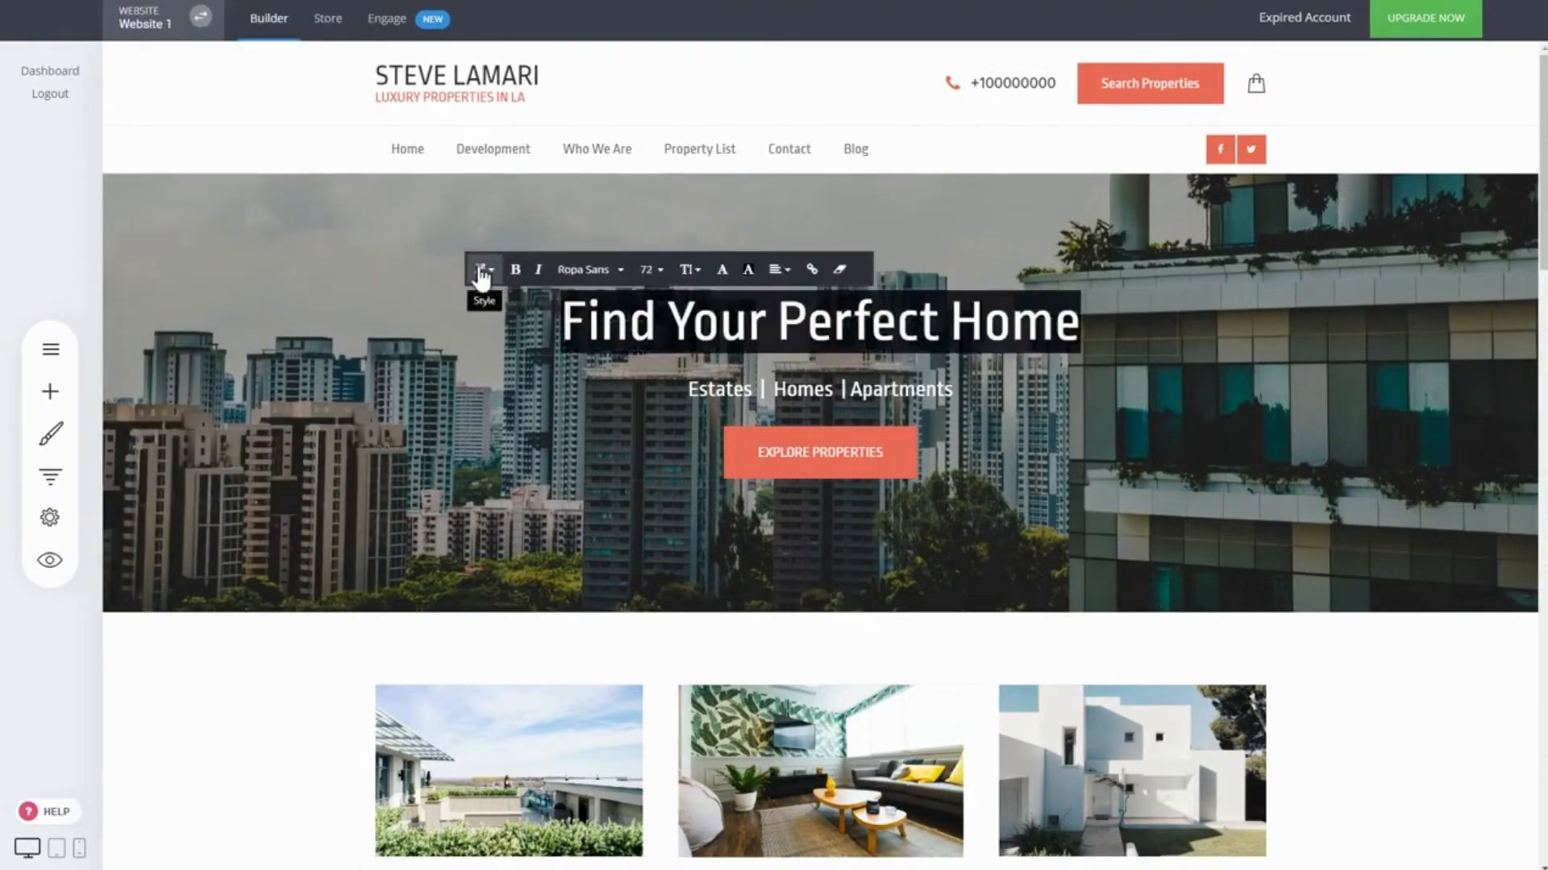
left_click(483, 274)
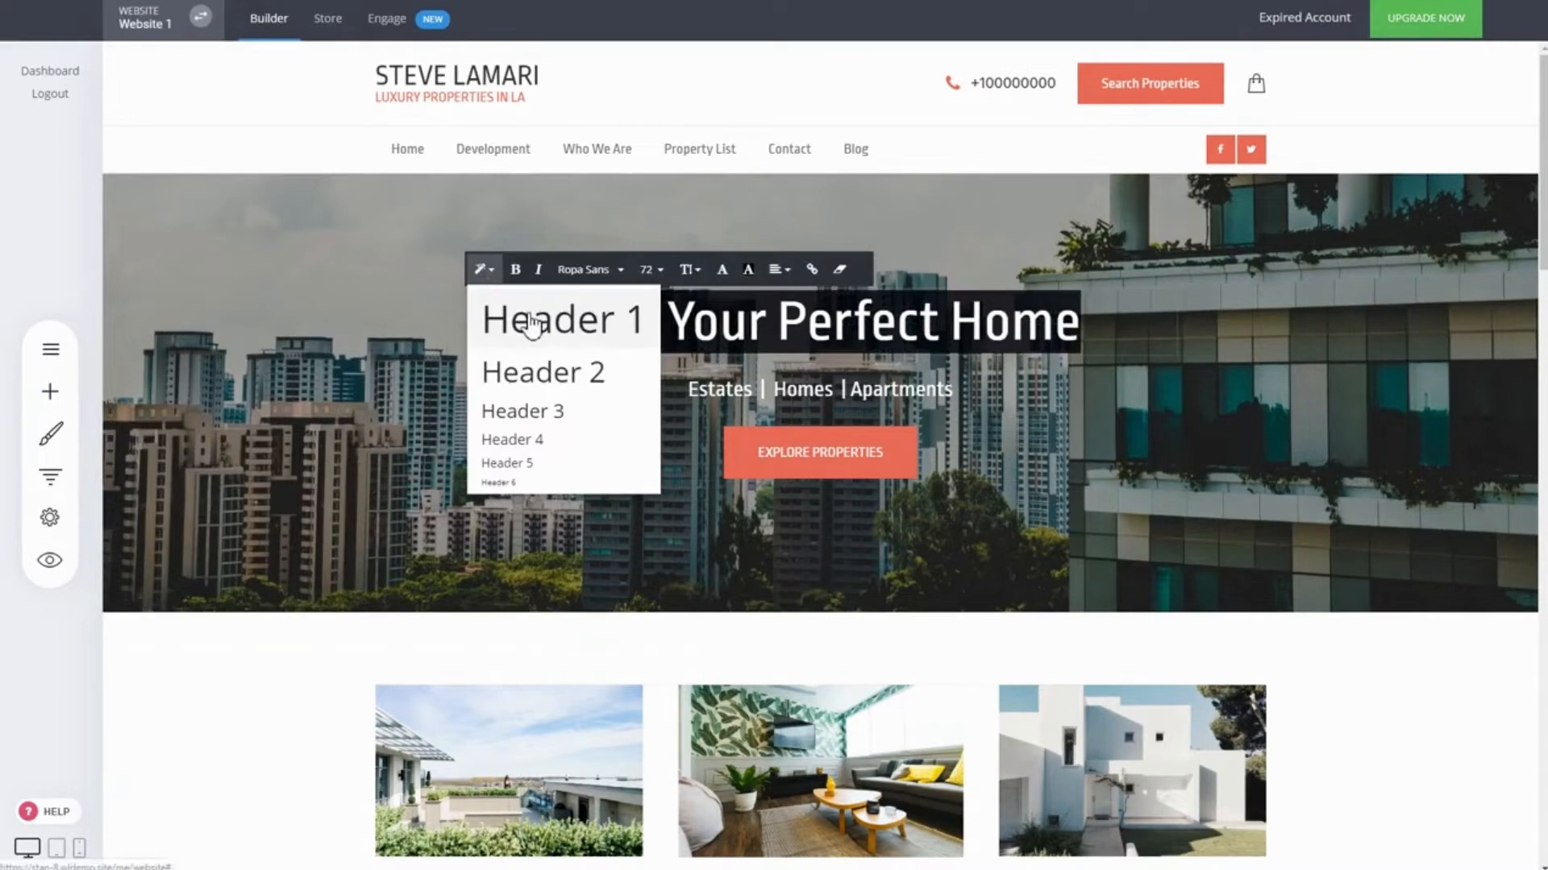
left_click(1337, 342)
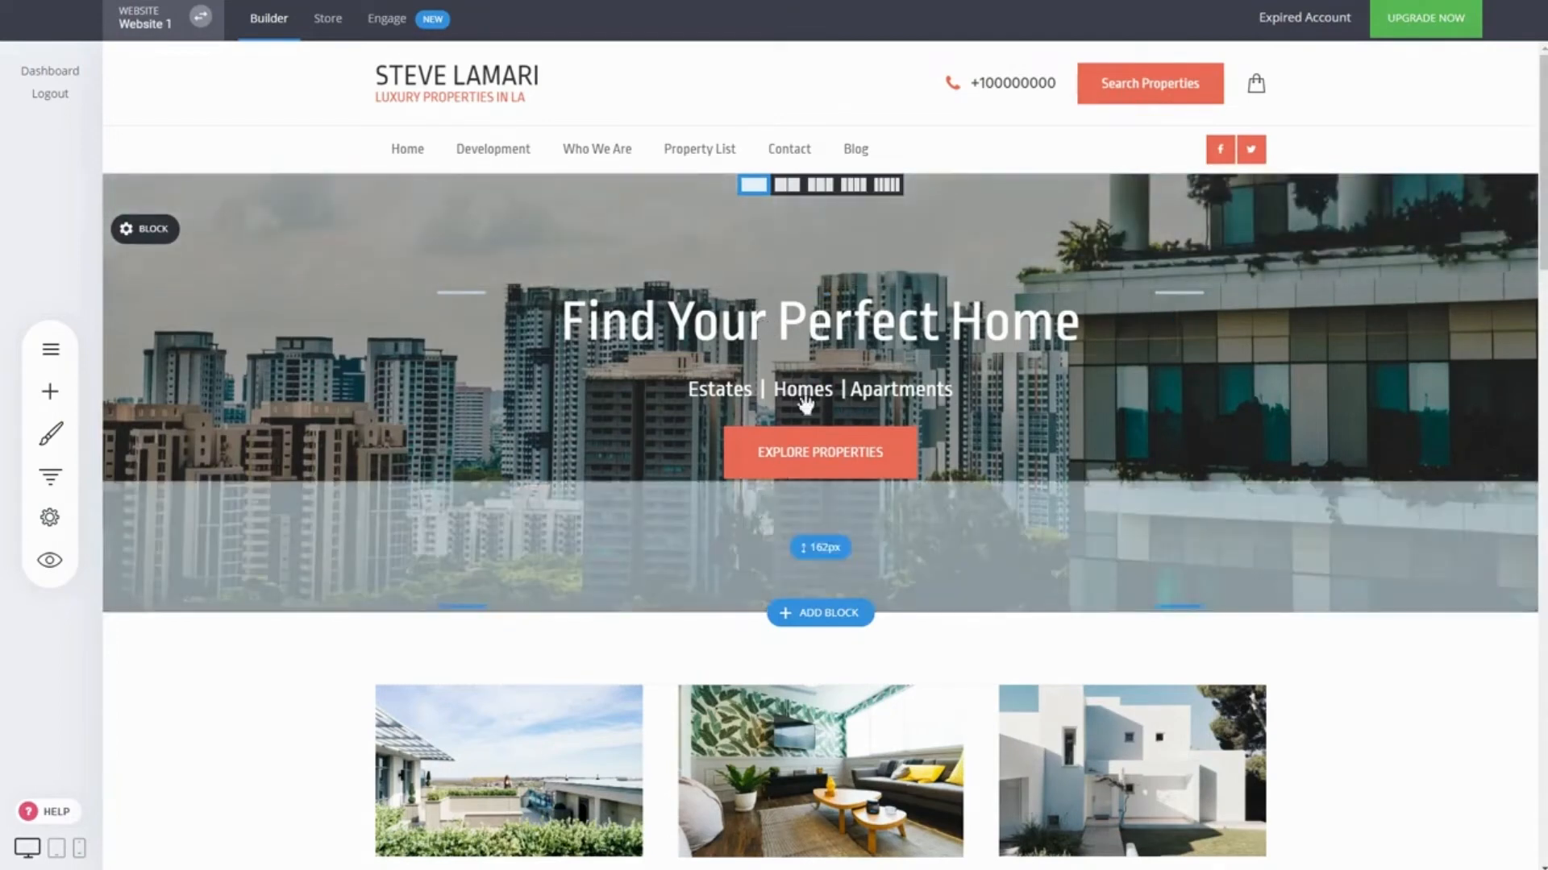
Step: Select and deselect the hero heading "Find Your Perfect Home", and examine the homepage headings down to the realtor section
left_click(813, 328)
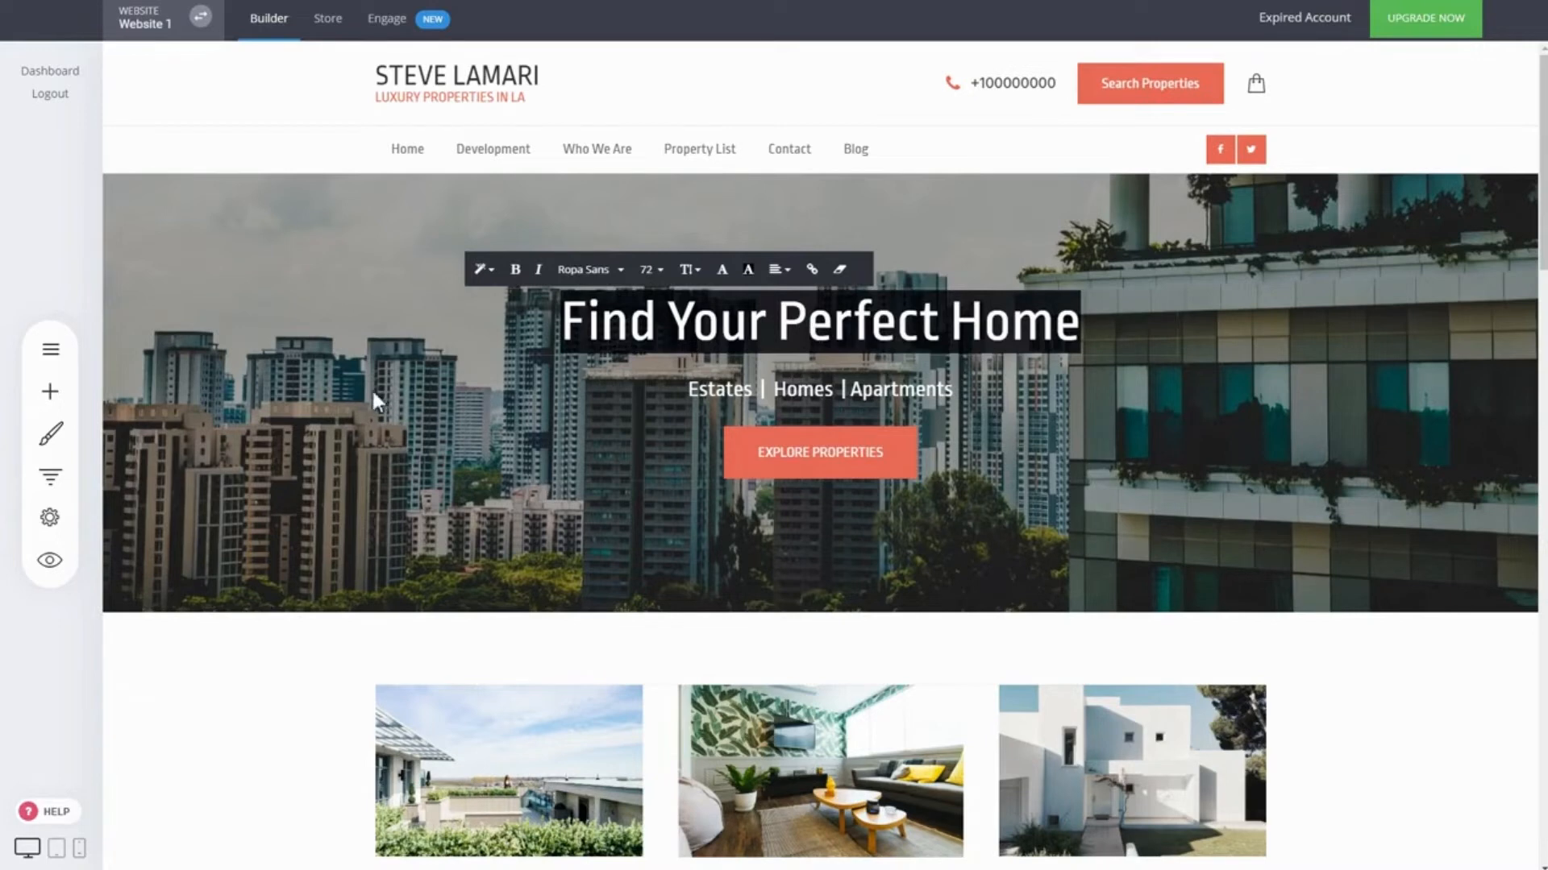
left_click(1281, 329)
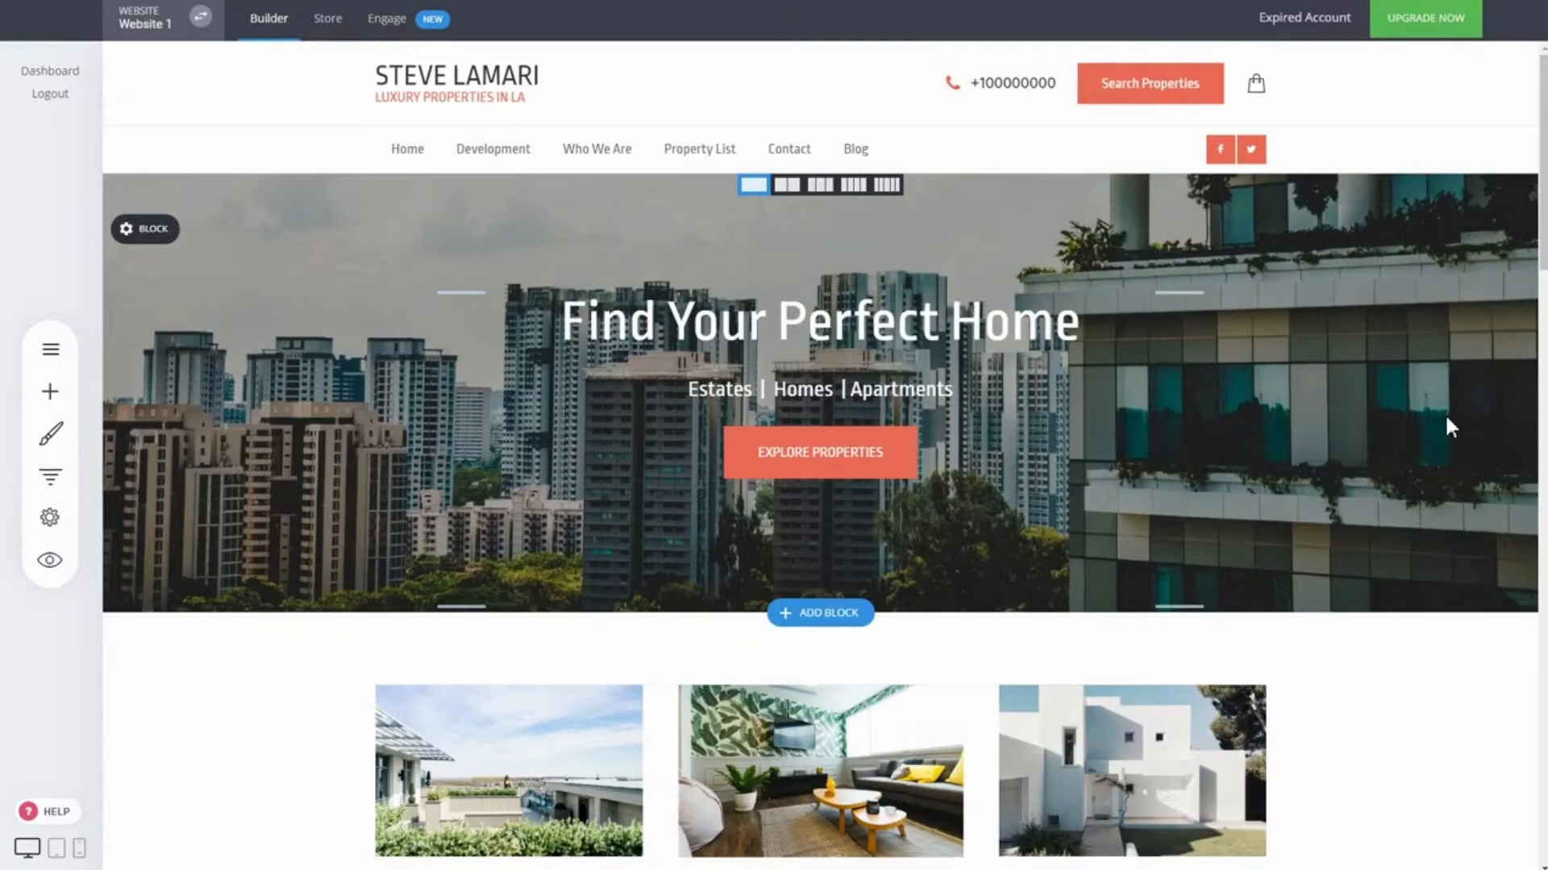
scroll(1065, 500, "down", 3)
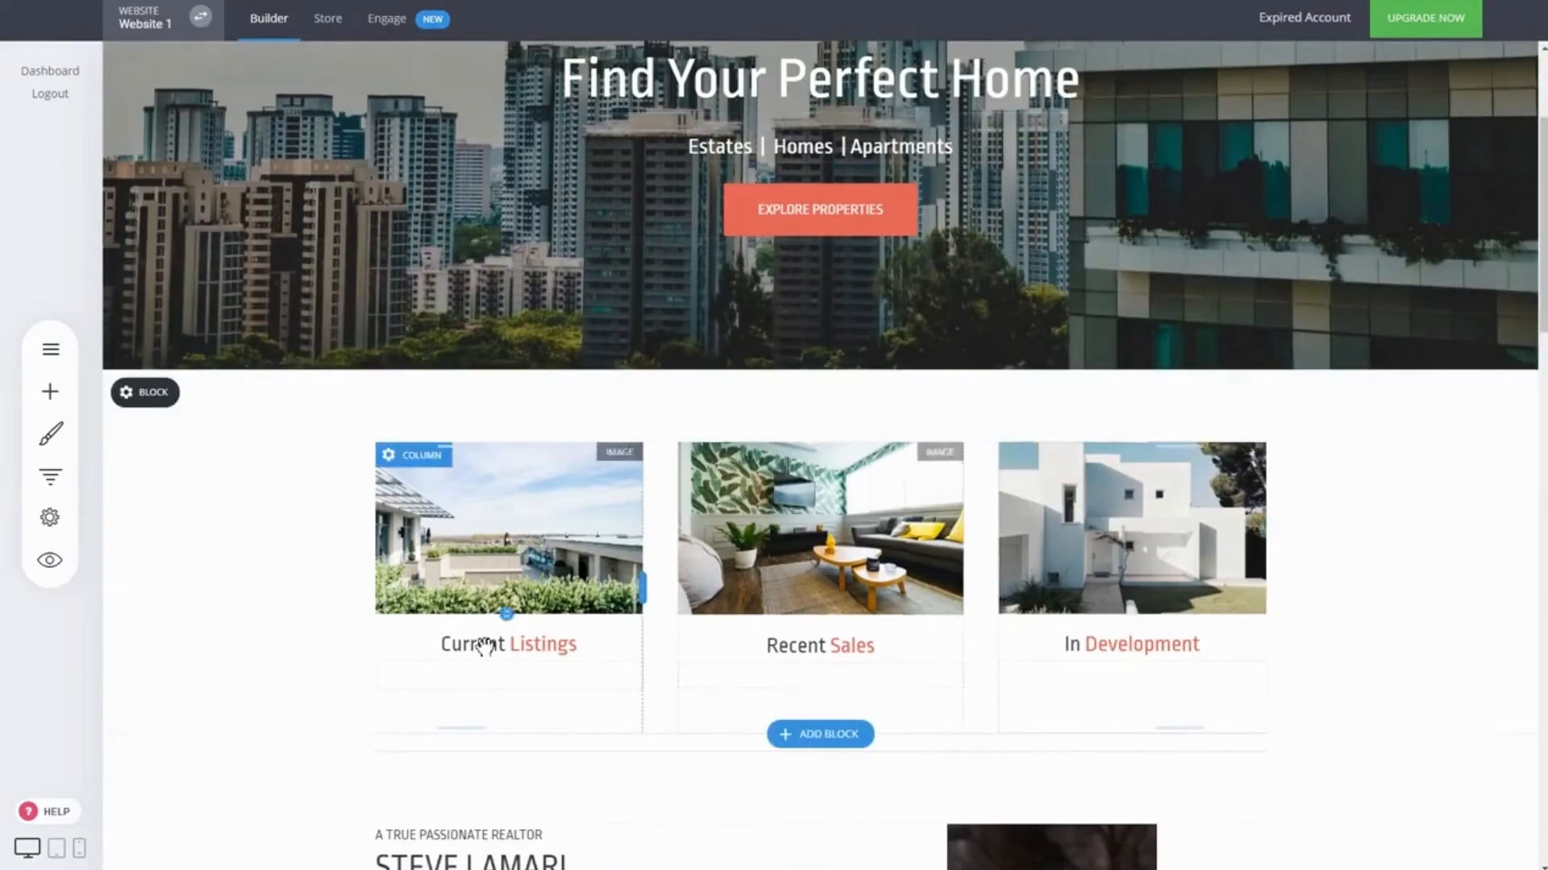
scroll(451, 653, "down", 4)
scroll(1104, 494, "down", 4)
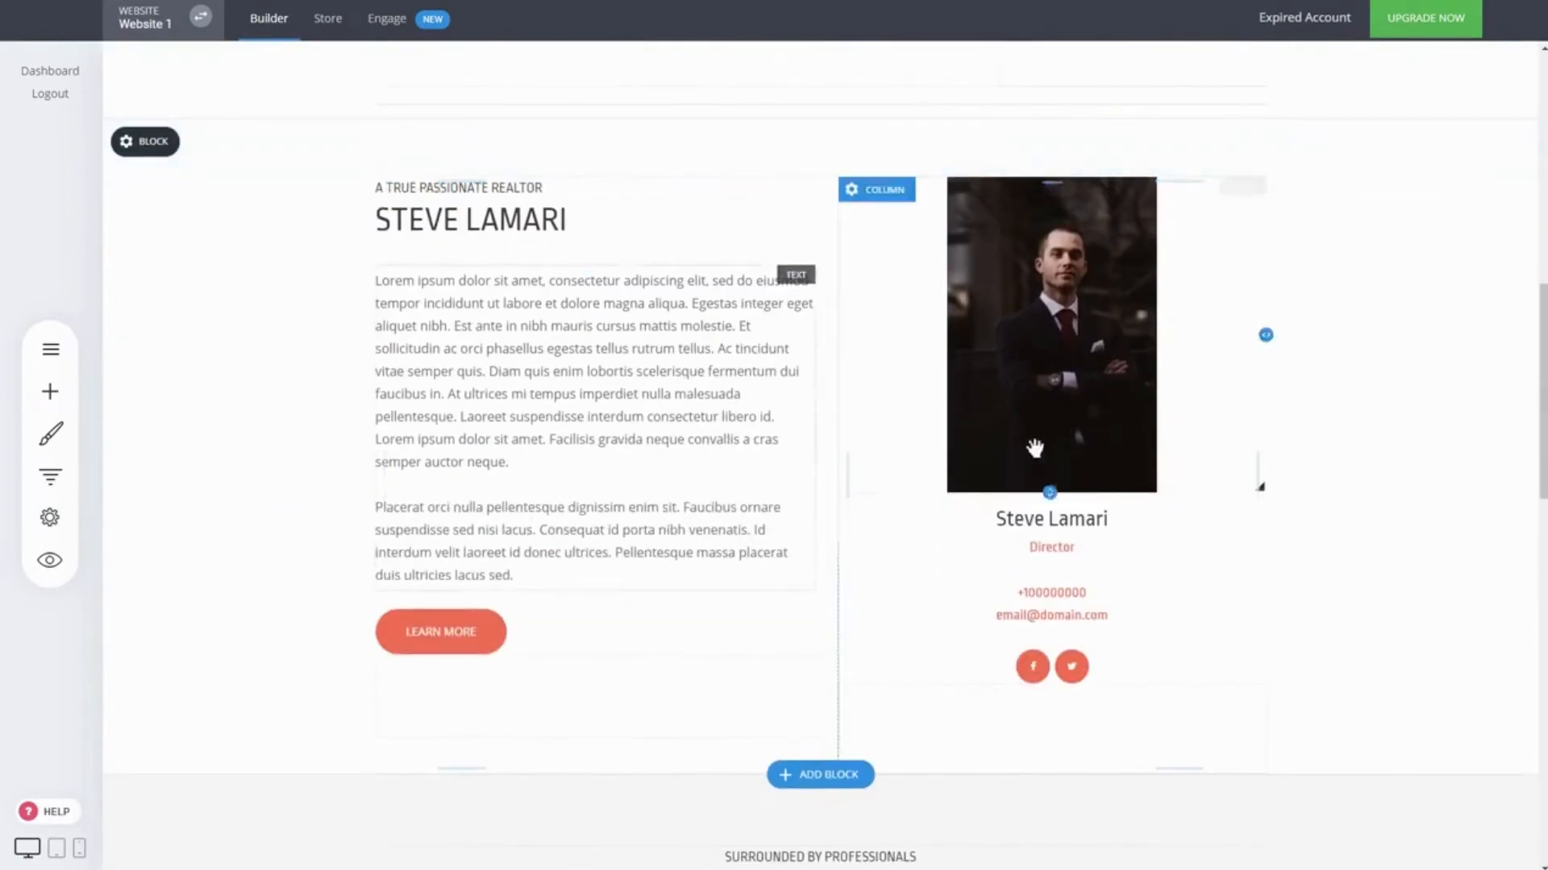
scroll(1278, 539, "up", 10)
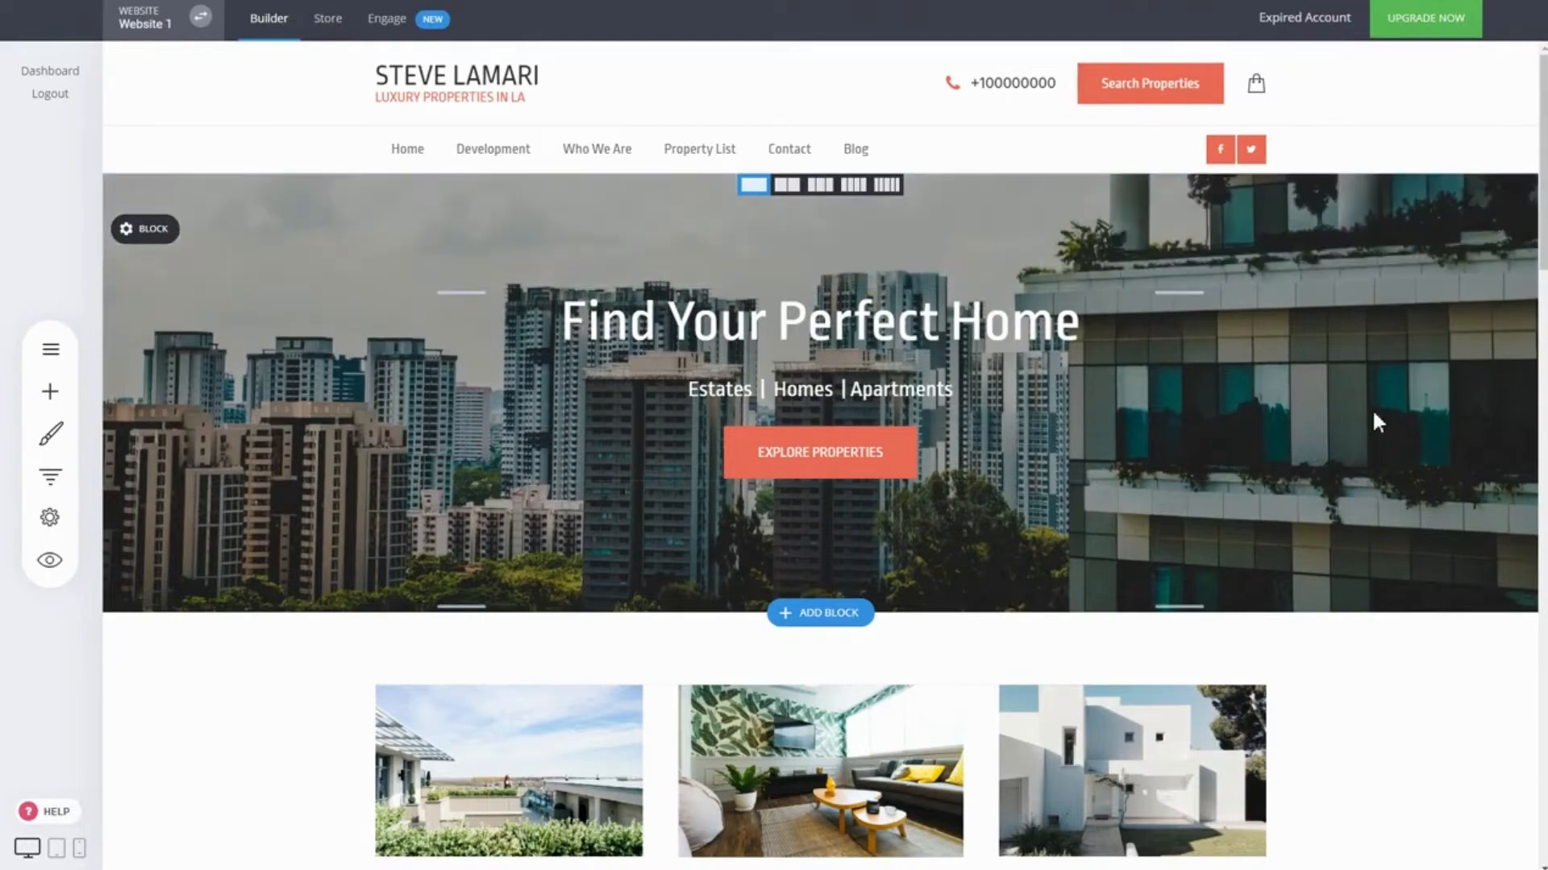
Step: Select the "Featured Videos" heading and examine its available header styles without applying one
scroll(1373, 415, "down", 4)
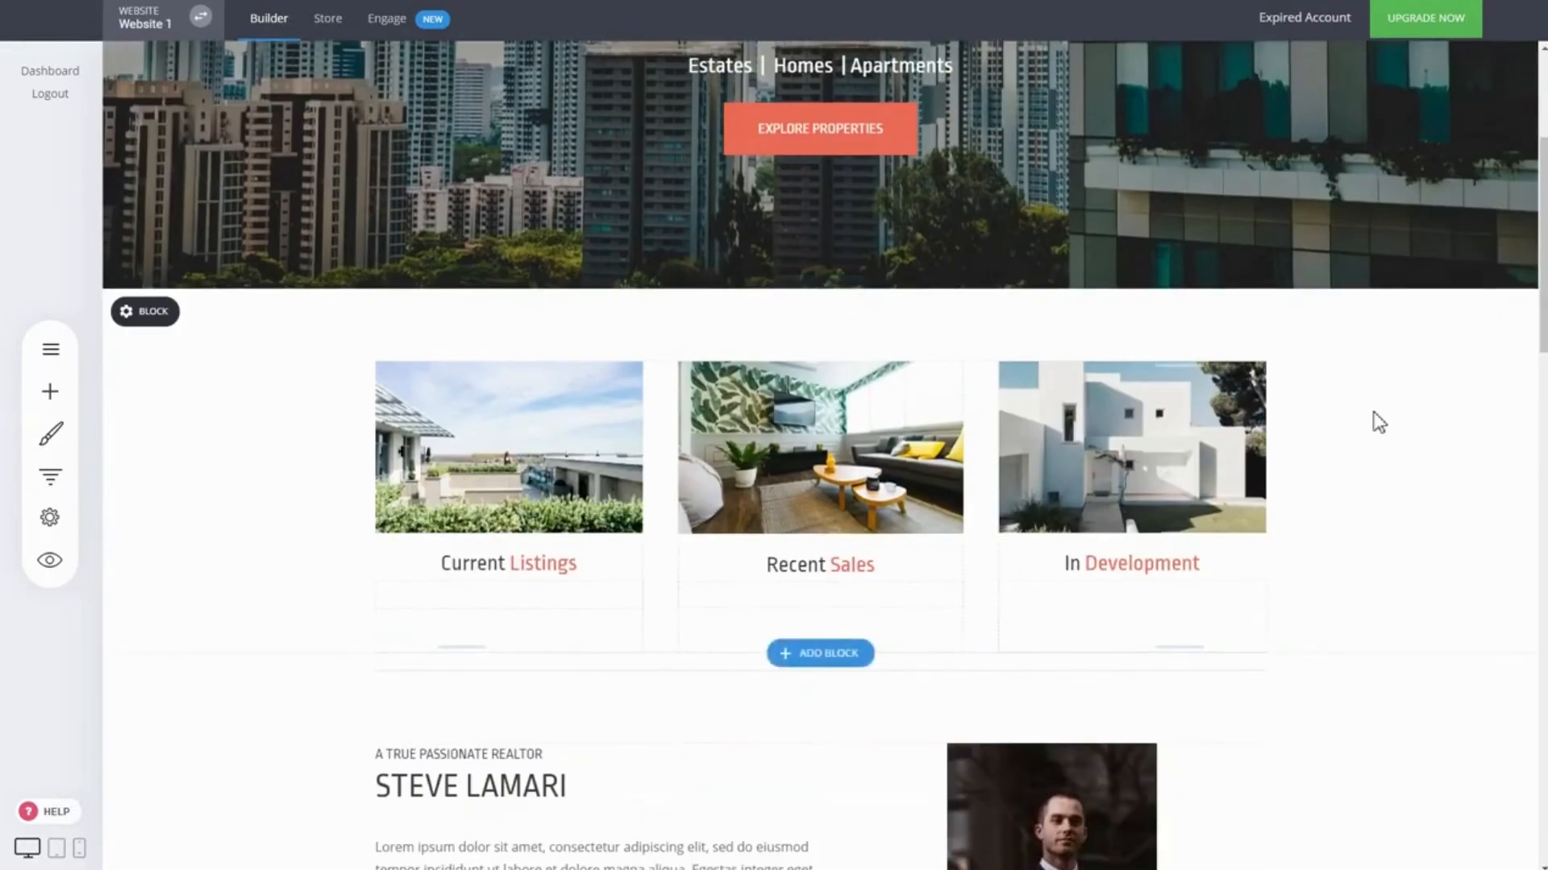
scroll(1374, 415, "down", 4)
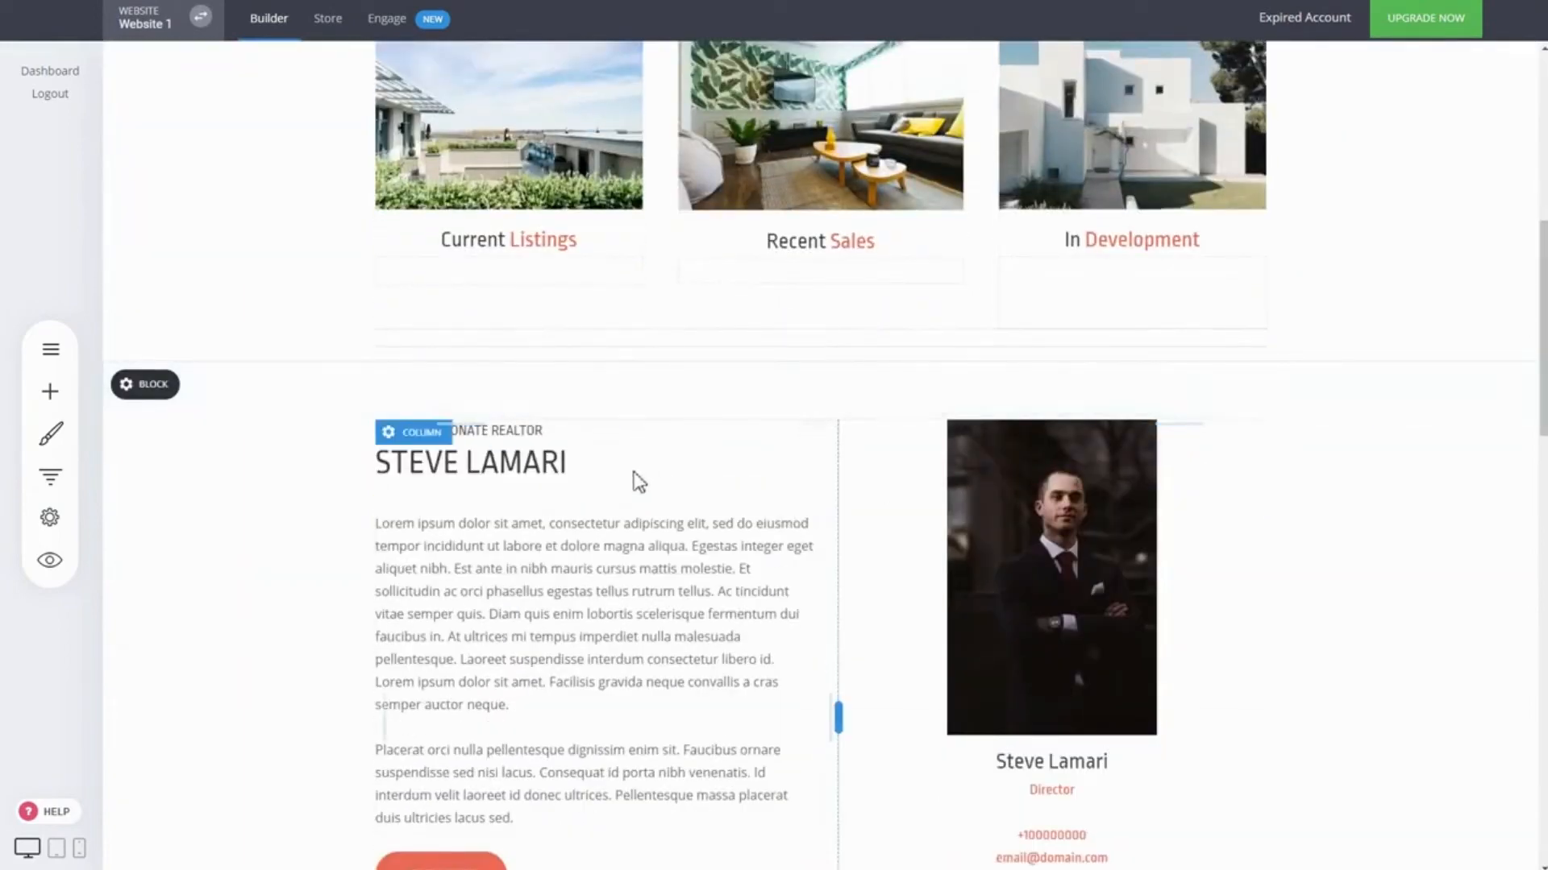
scroll(791, 403, "down", 6)
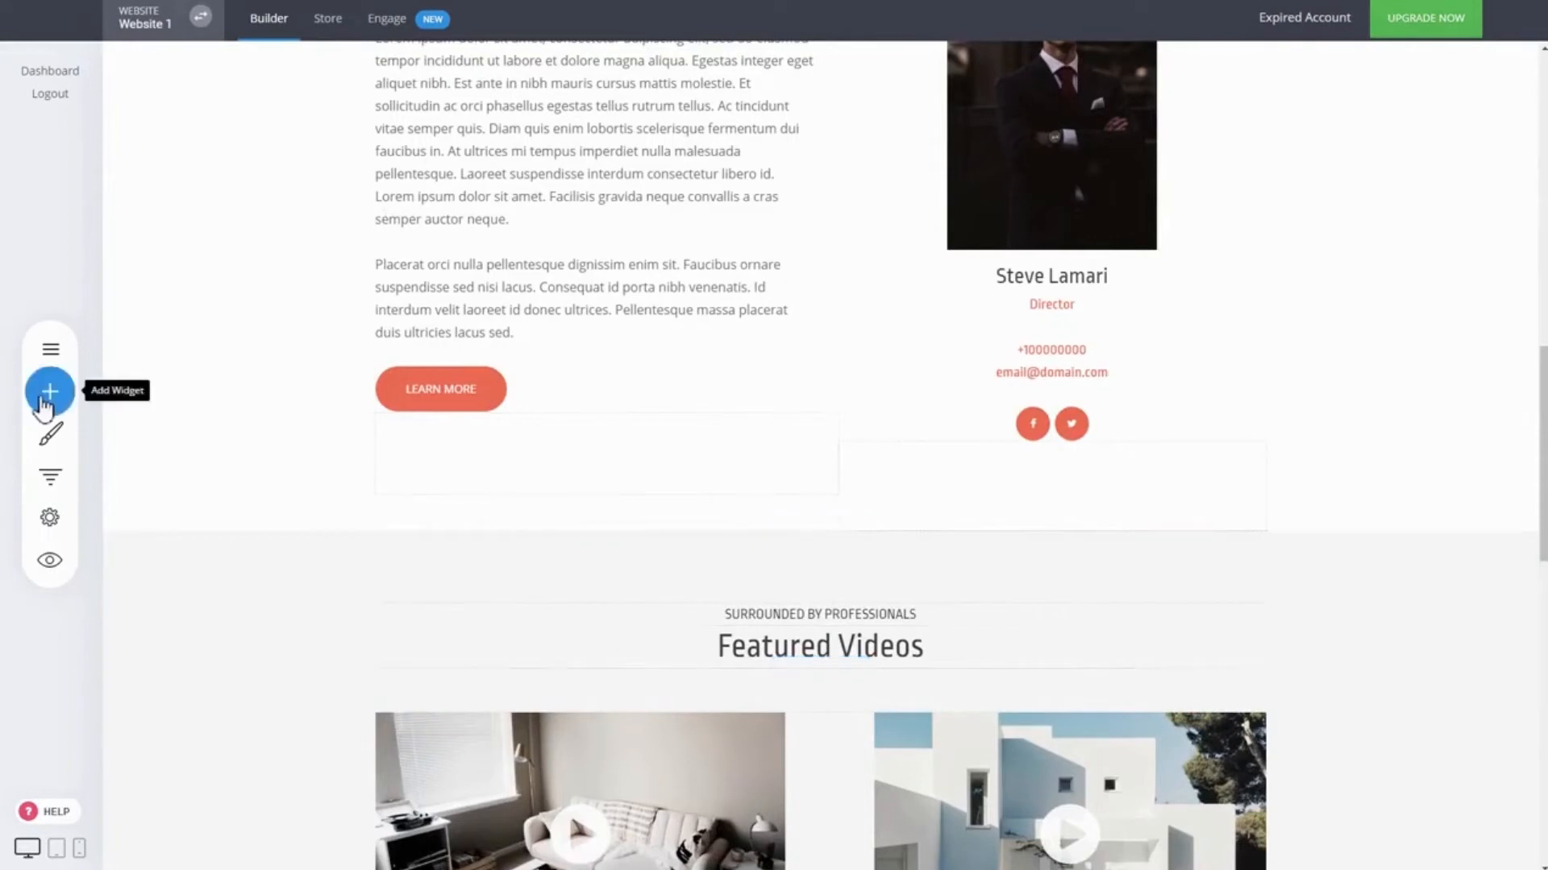
left_click(693, 657)
left_click(526, 609)
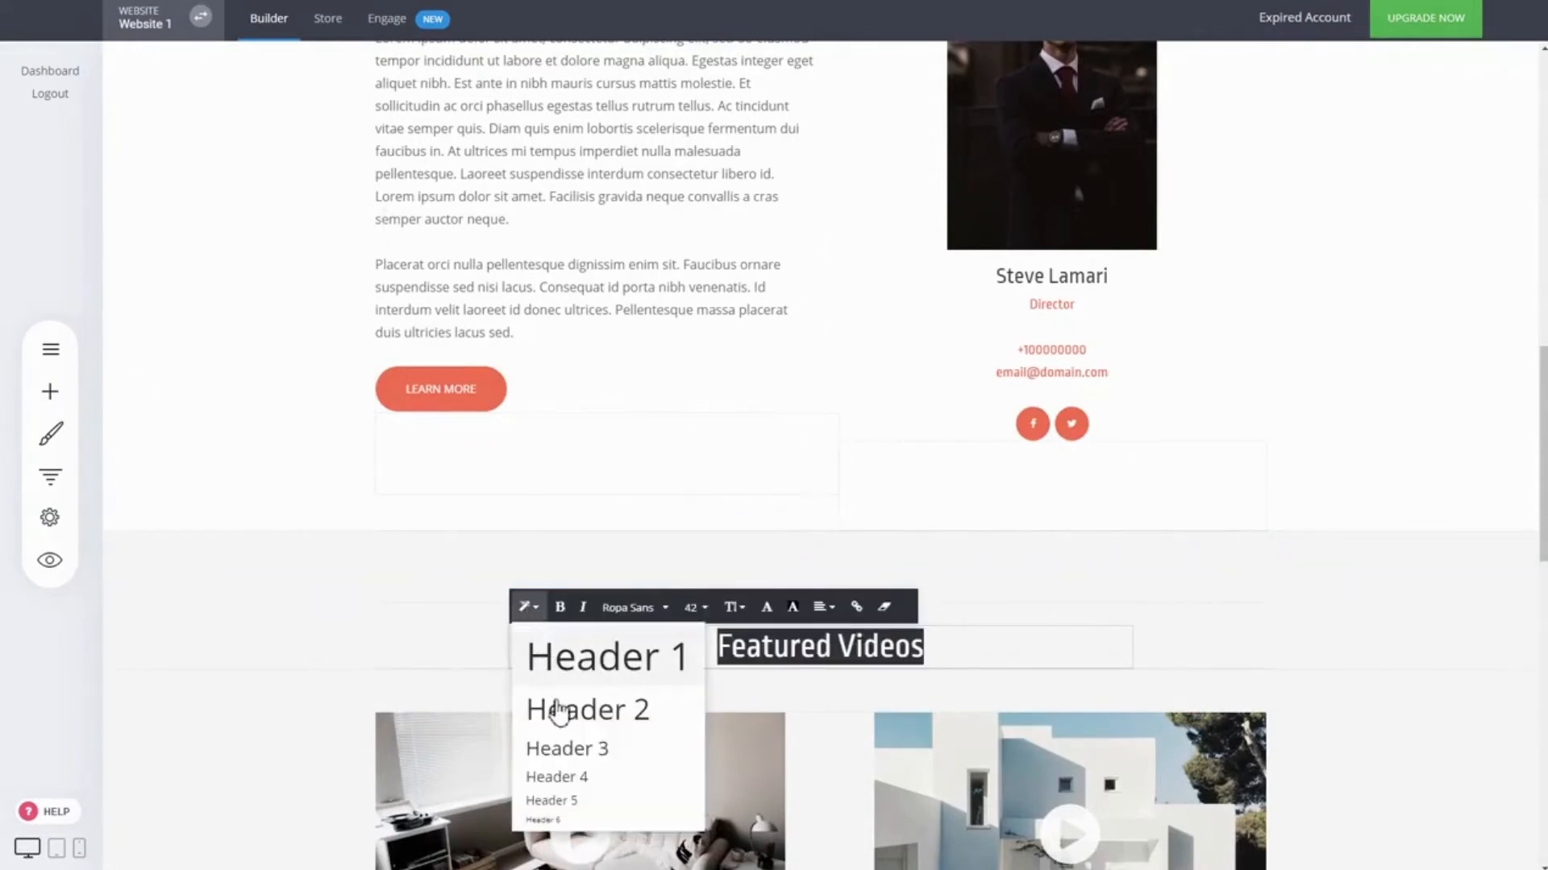
left_click(1402, 627)
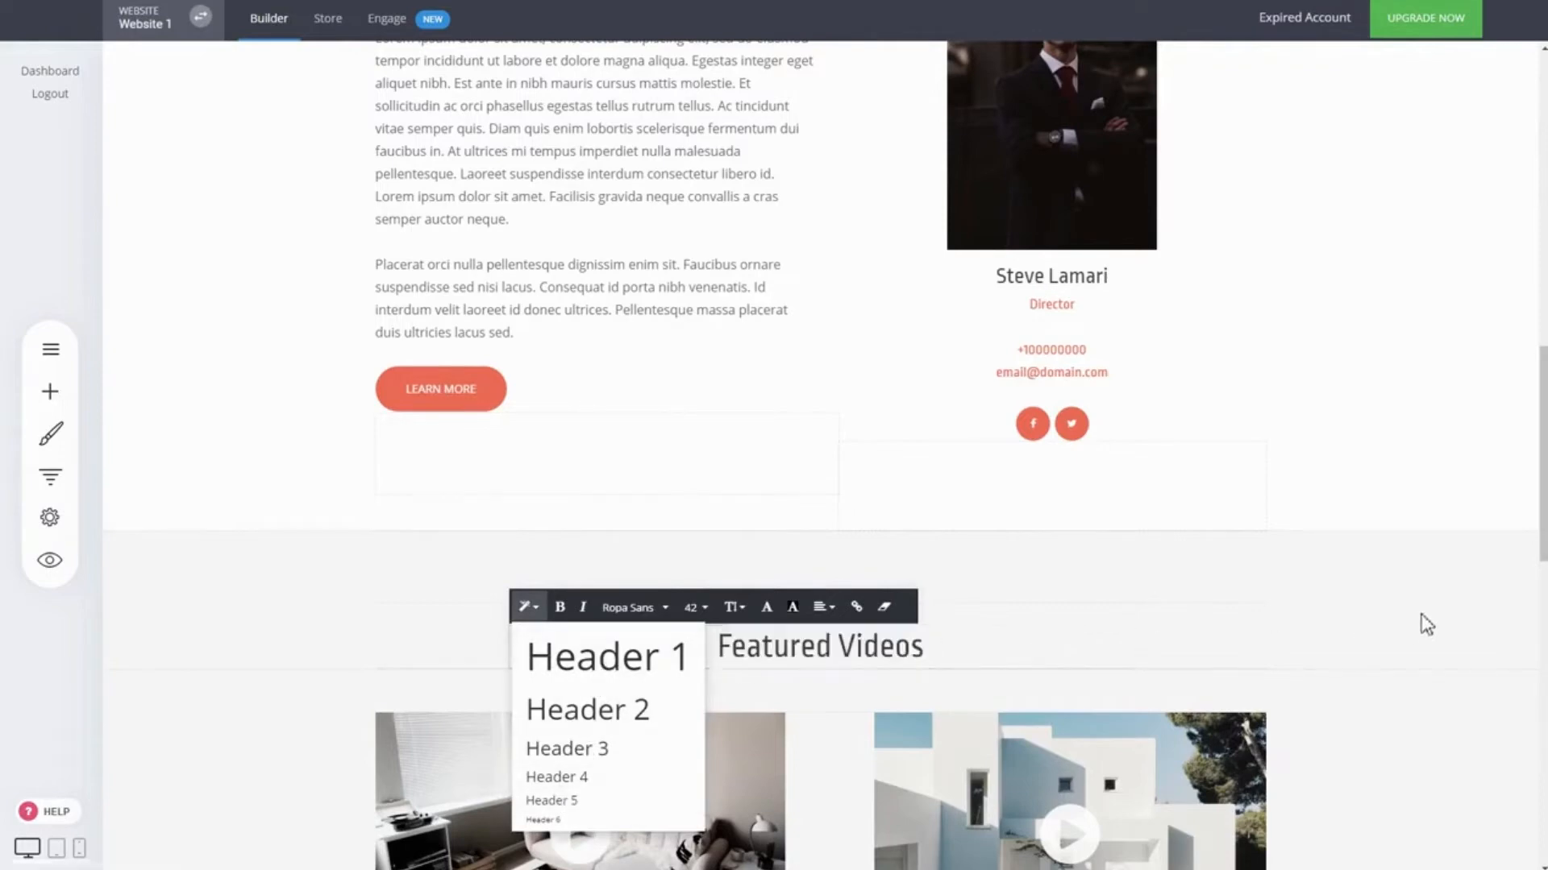
Step: Examine the homepage's heading structure from the hero heading through "Featured Videos" to the "Join our newsletter" section
left_click_drag(1542, 503, 1542, 323)
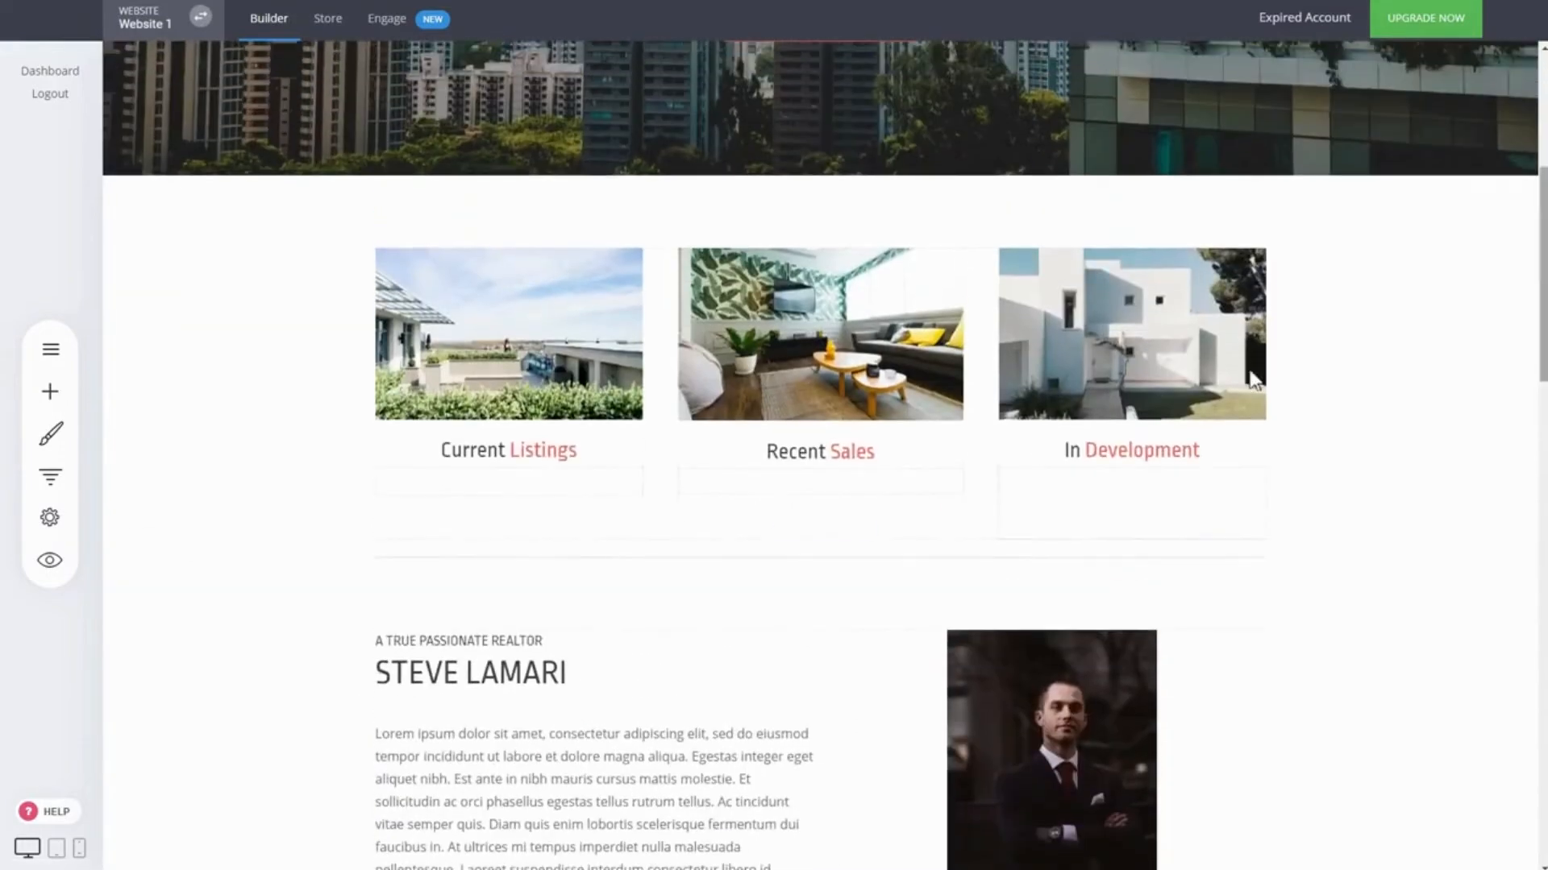
scroll(646, 804, "up", 5)
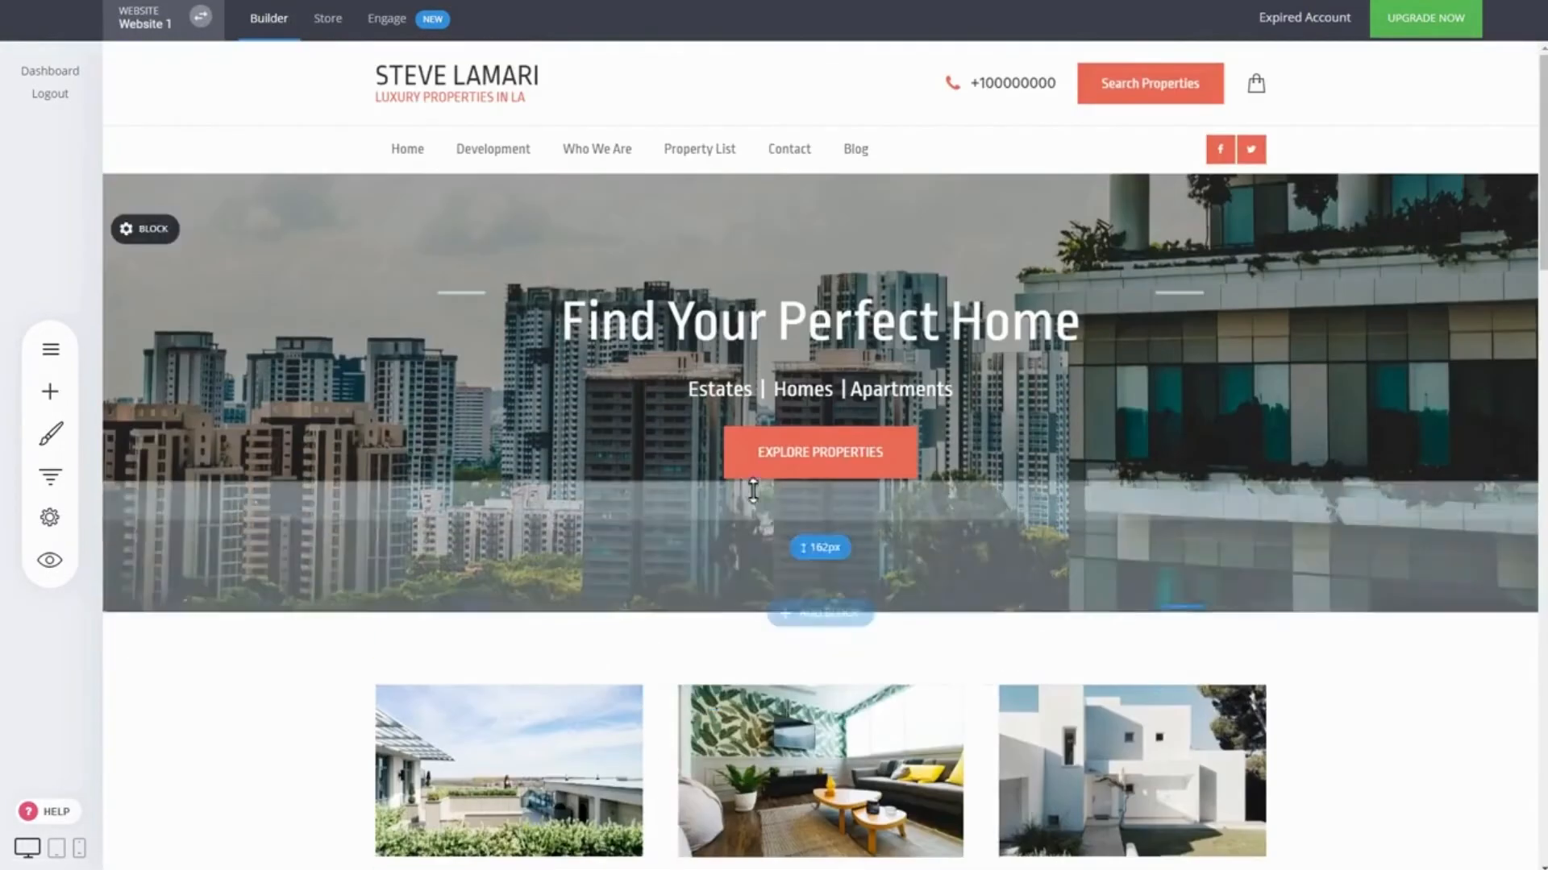
scroll(1441, 449, "down", 4)
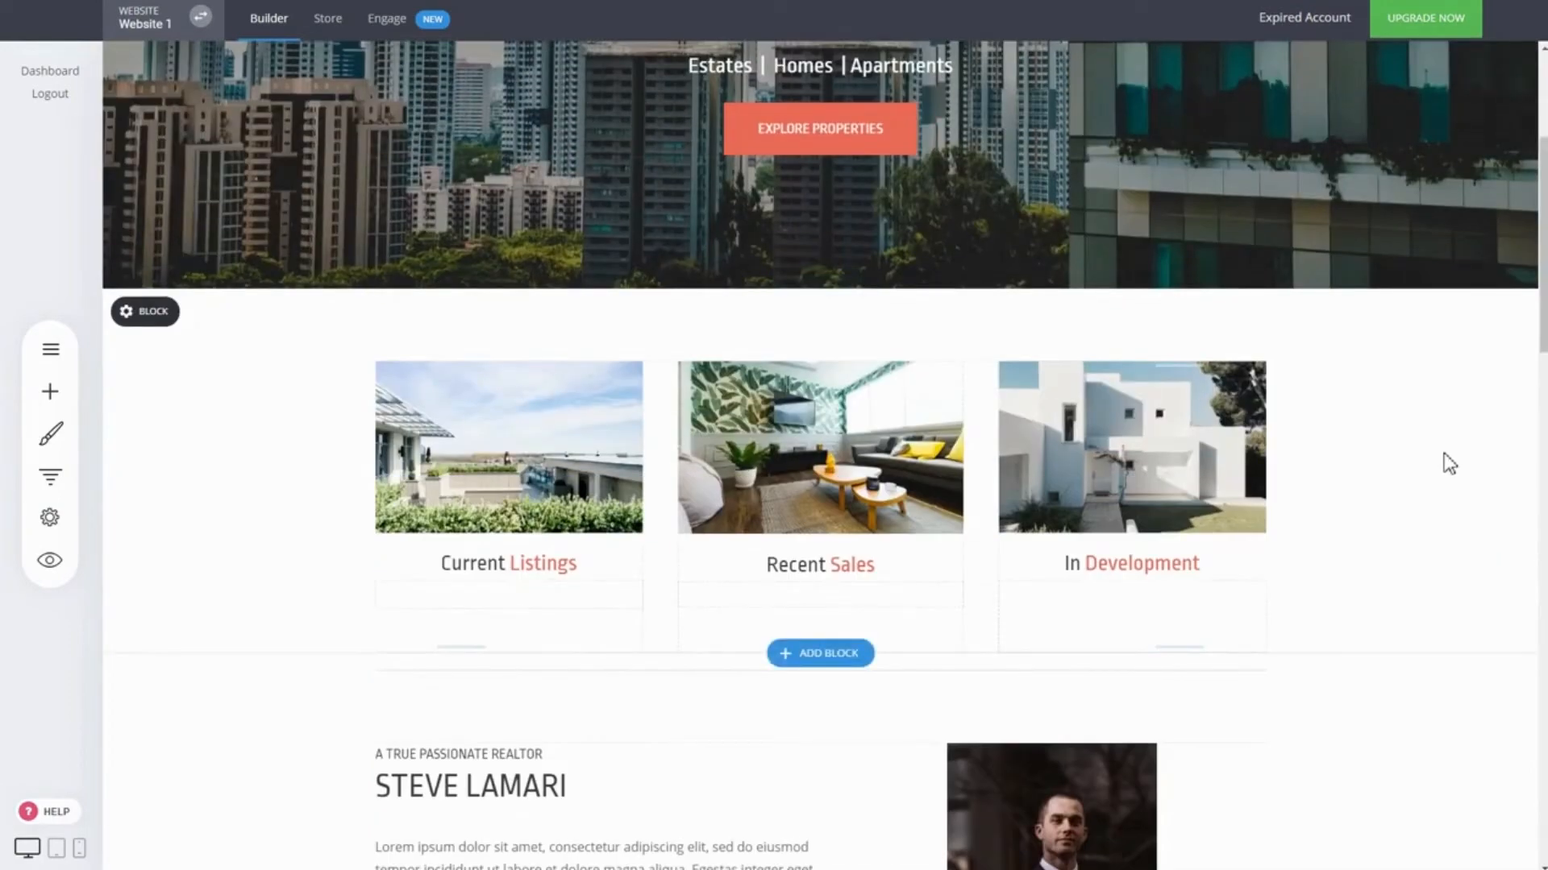
scroll(1443, 453, "down", 3)
scroll(501, 656, "down", 4)
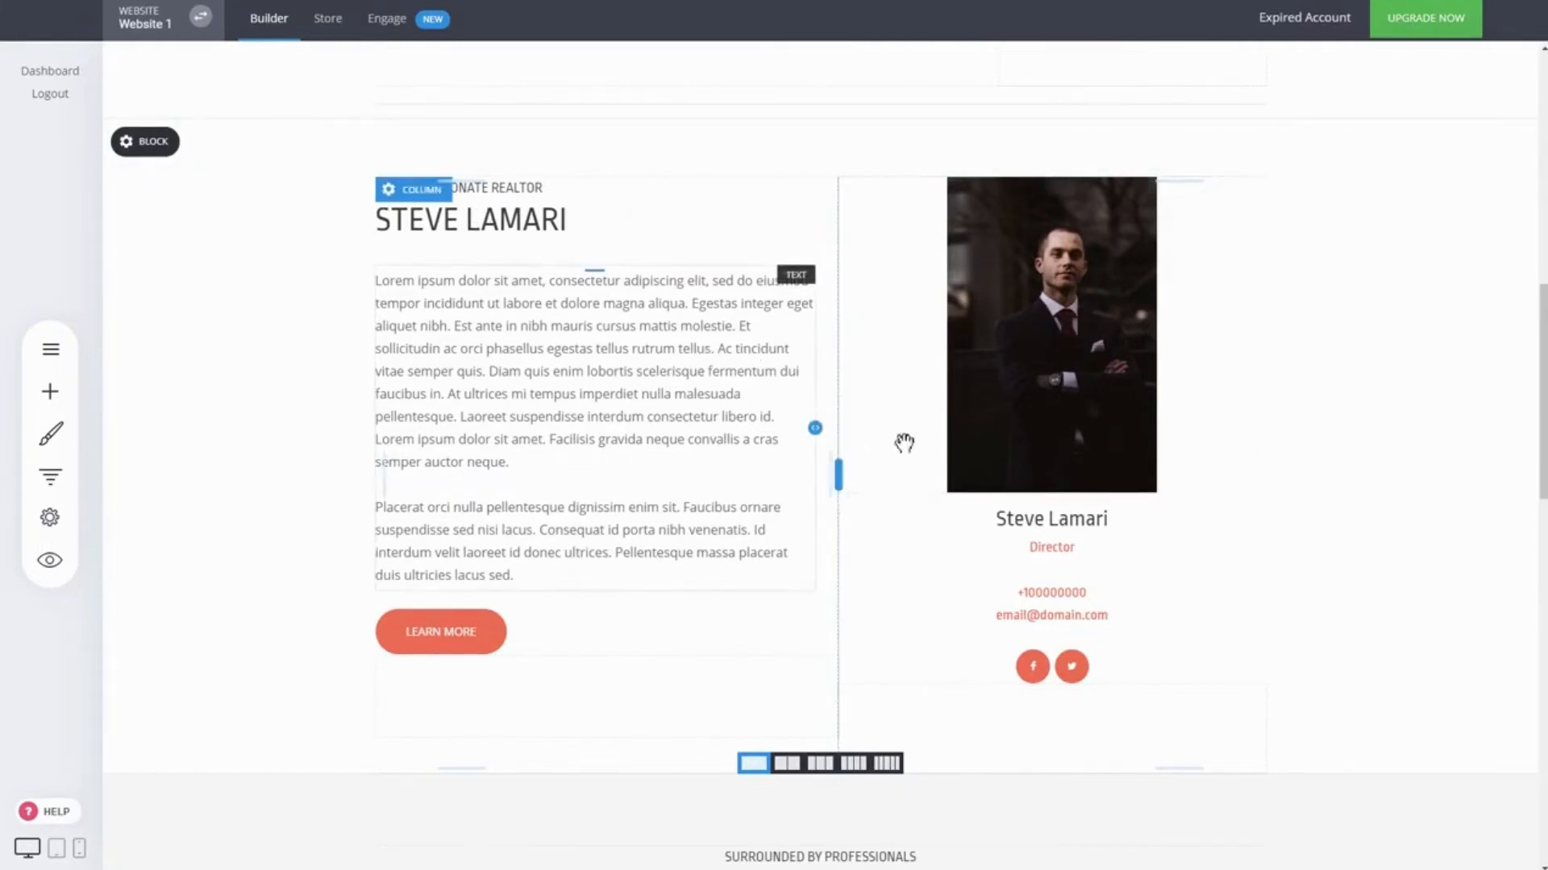
scroll(1290, 461, "down", 5)
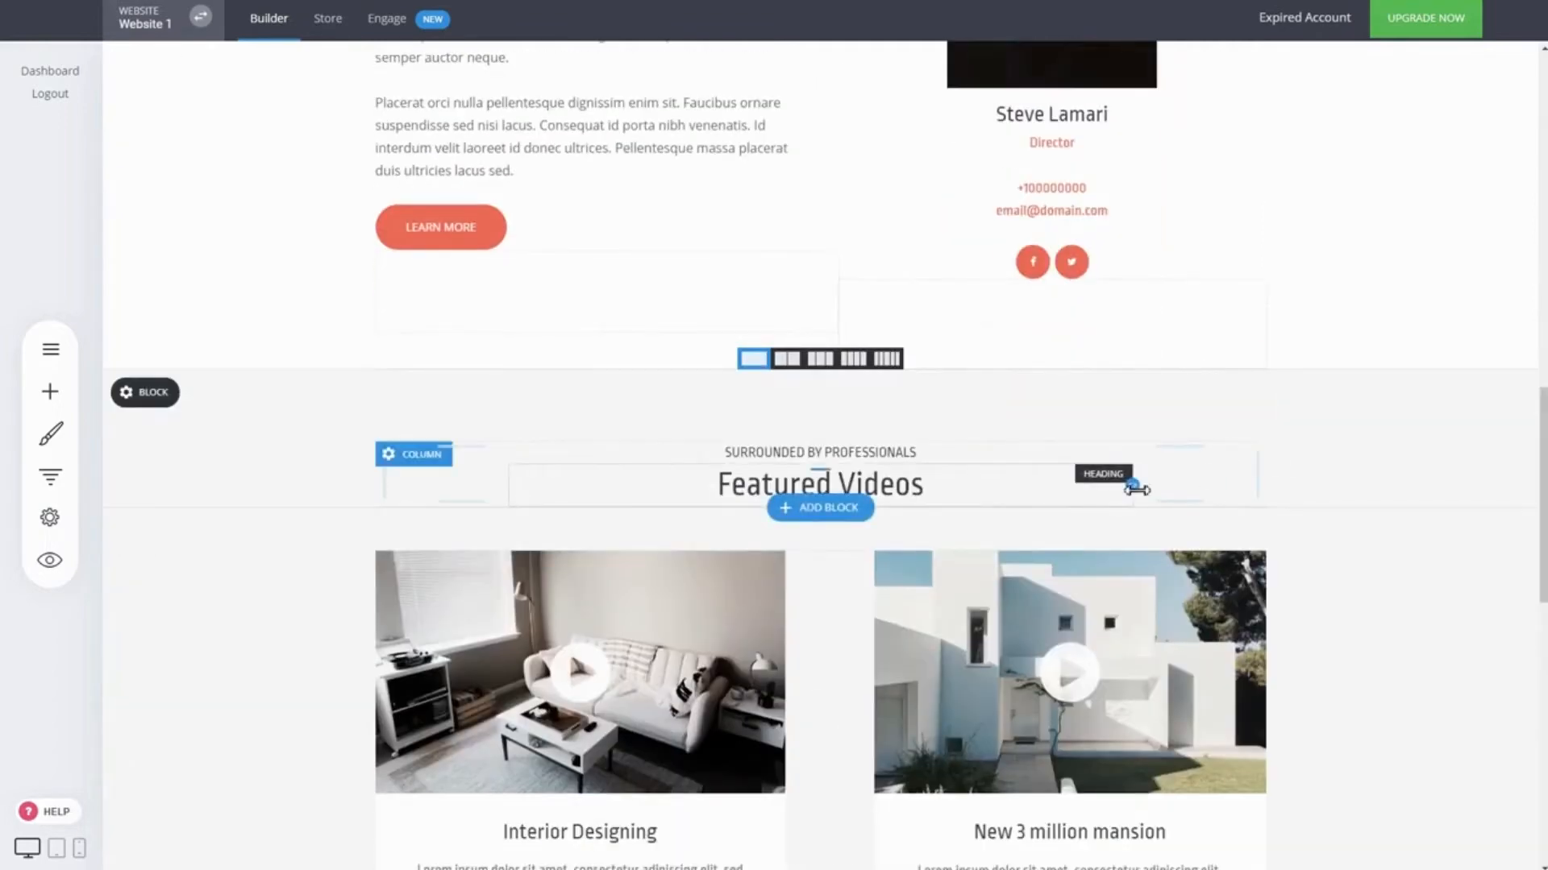
scroll(1352, 433, "down", 4)
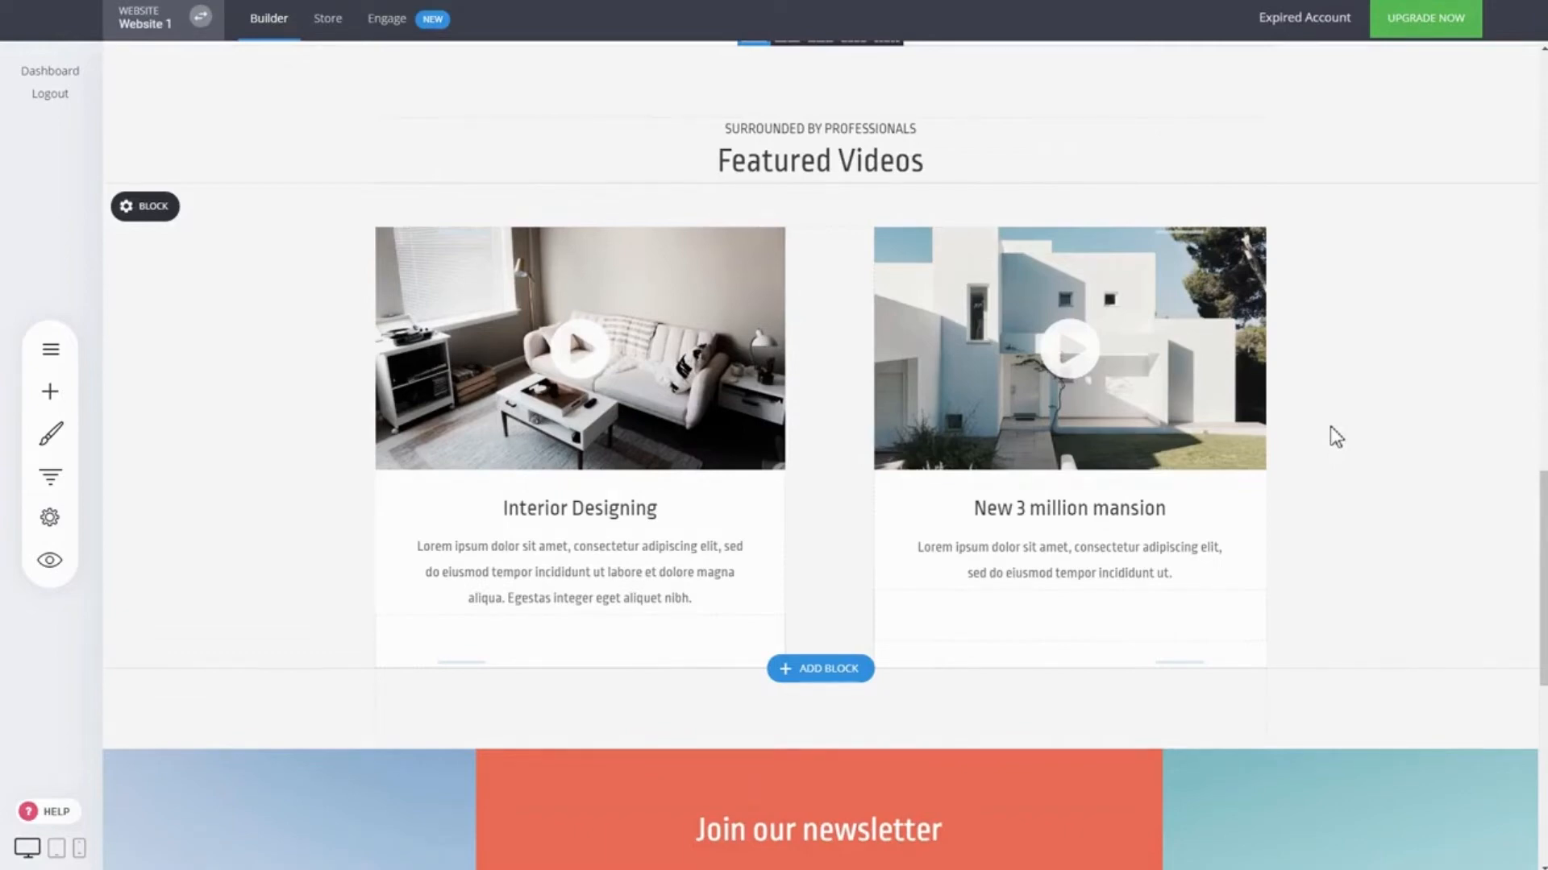
scroll(1330, 427, "down", 6)
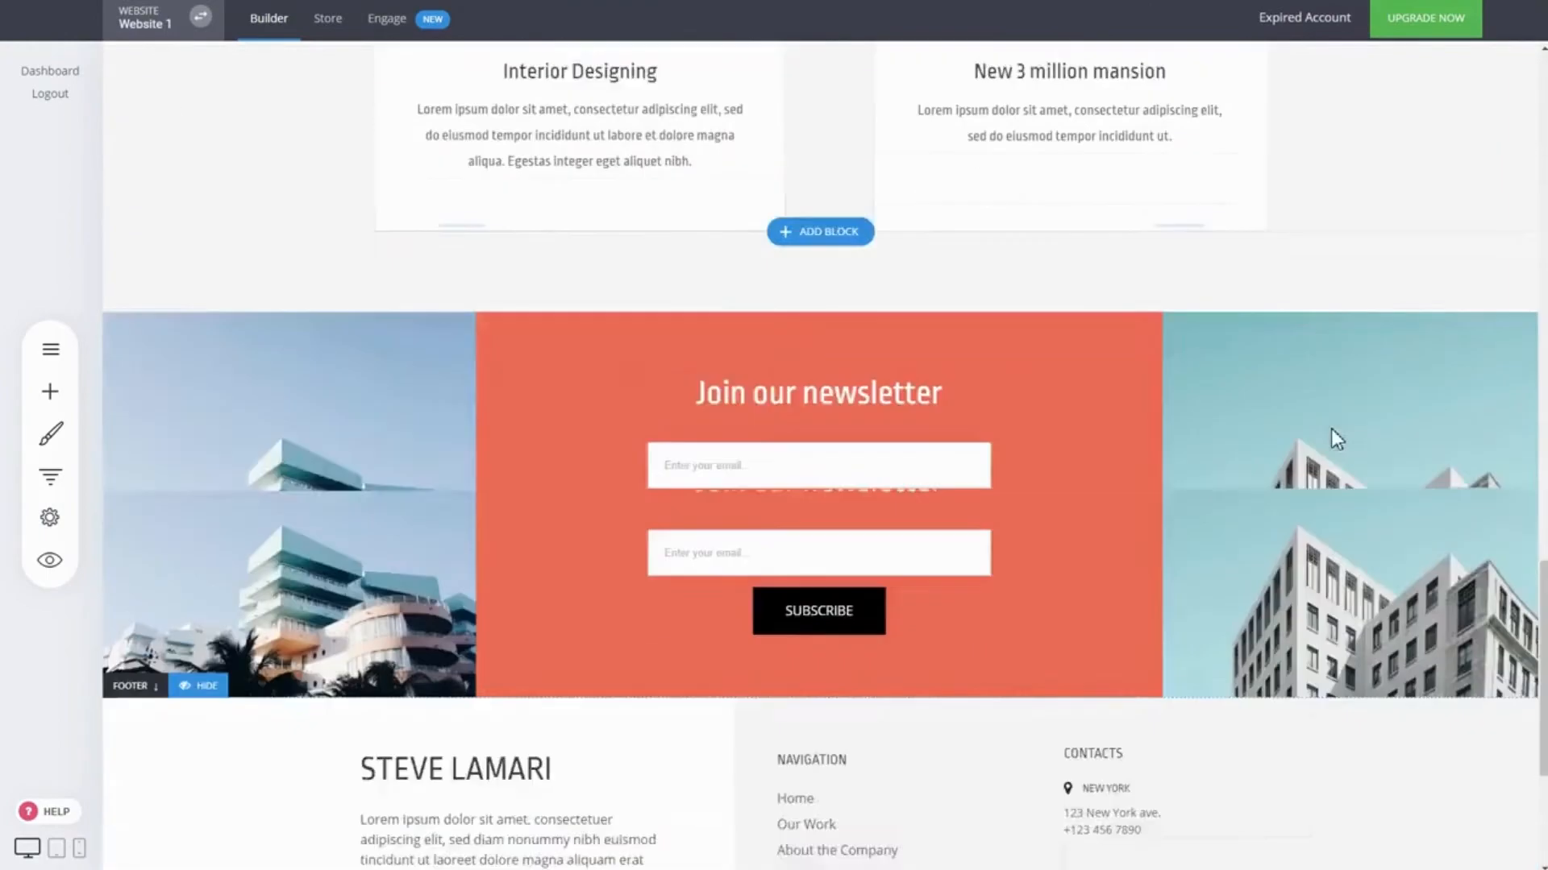
scroll(1332, 428, "up", 6)
scroll(1331, 439, "up", 6)
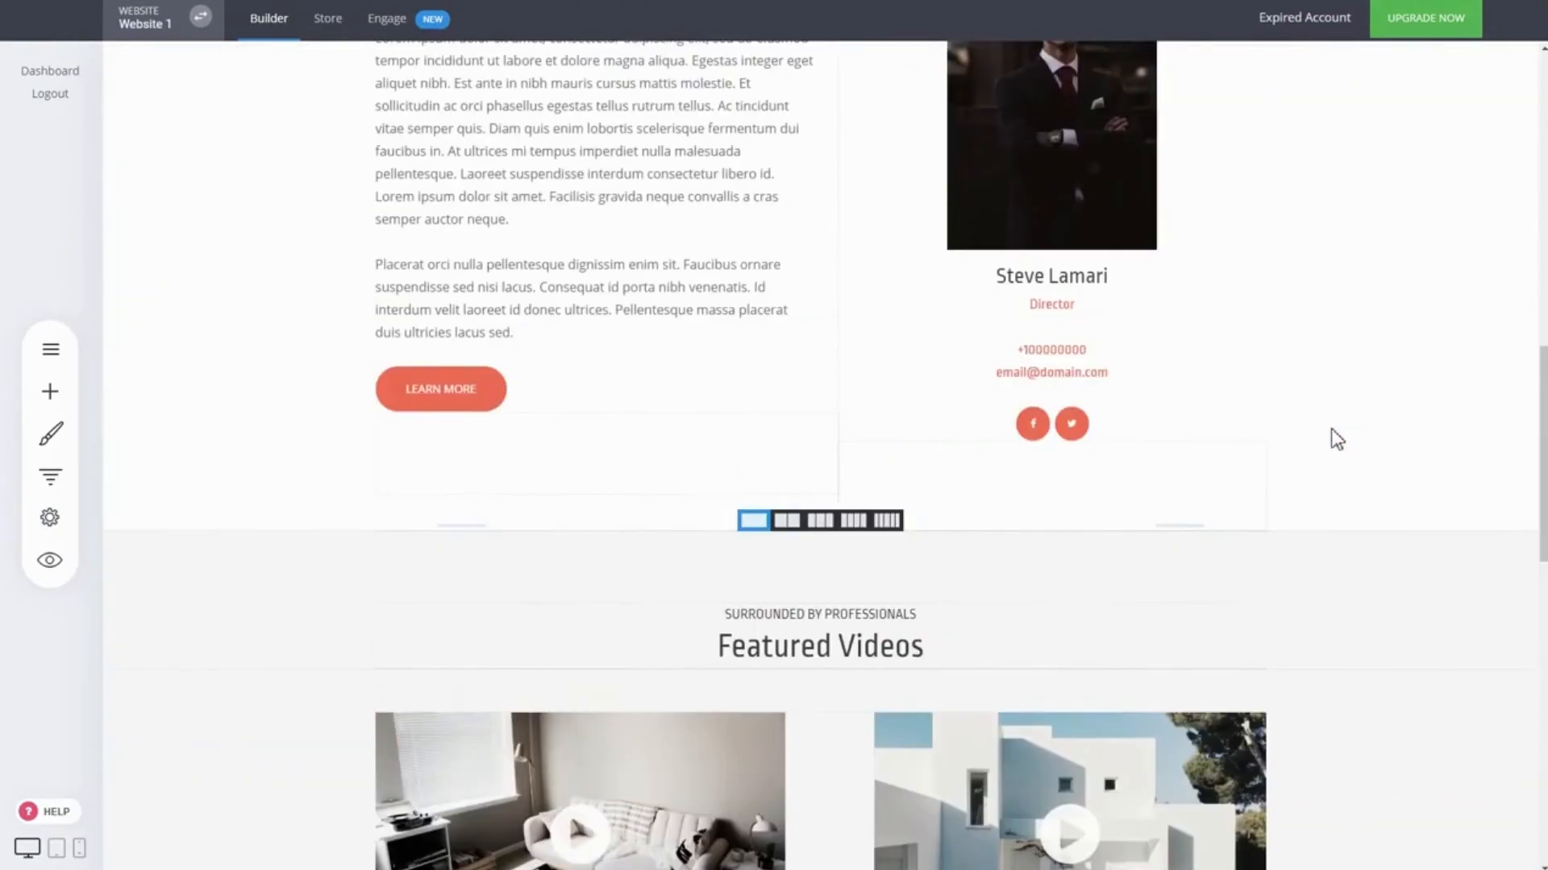
scroll(1334, 439, "up", 11)
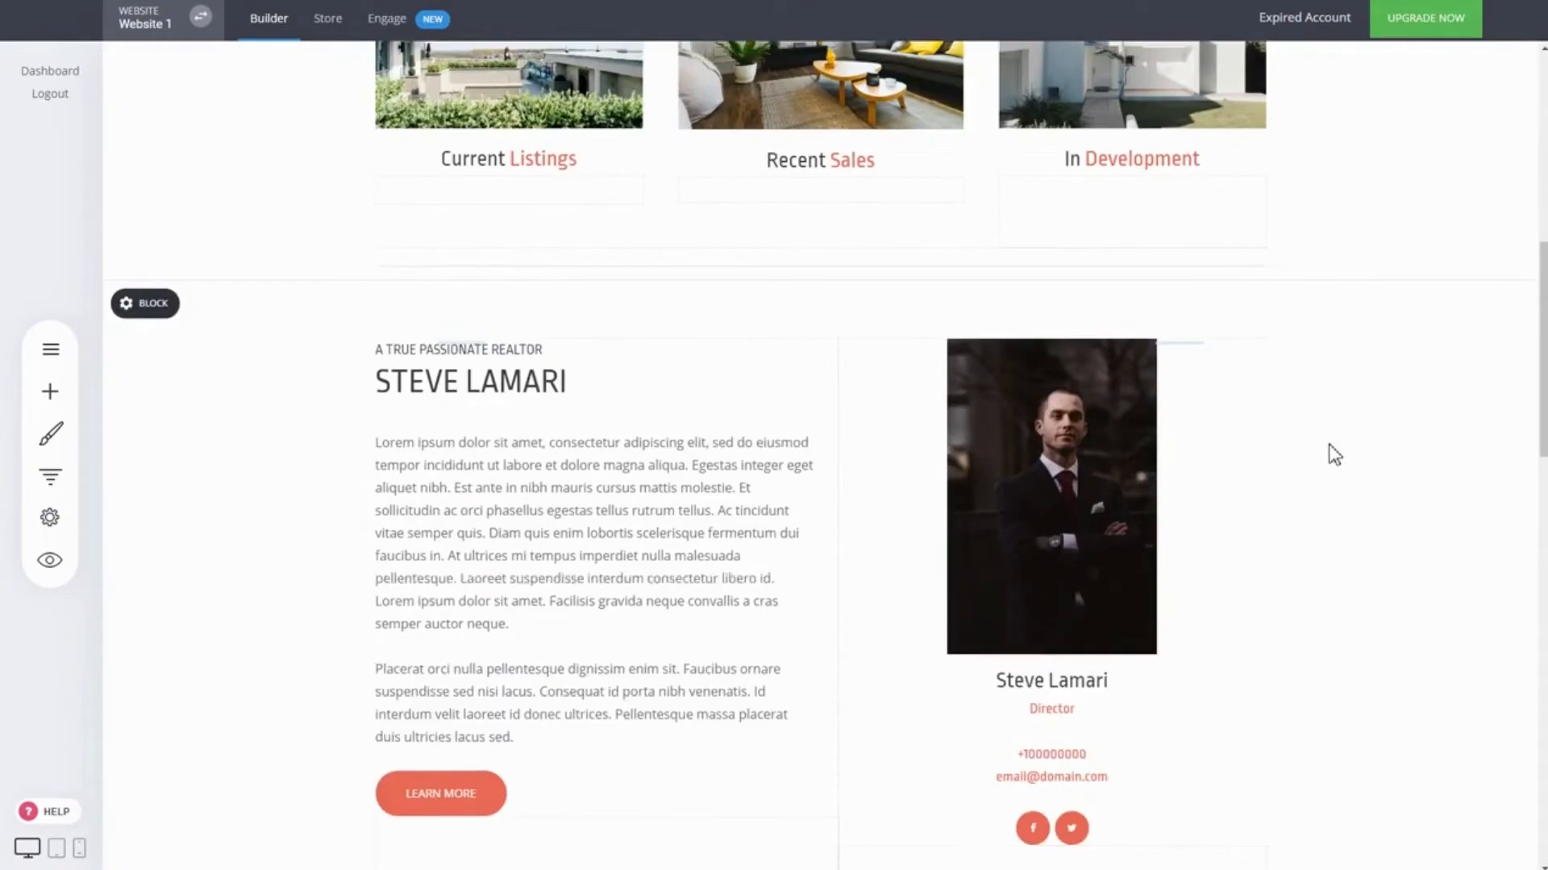
scroll(1326, 439, "up", 3)
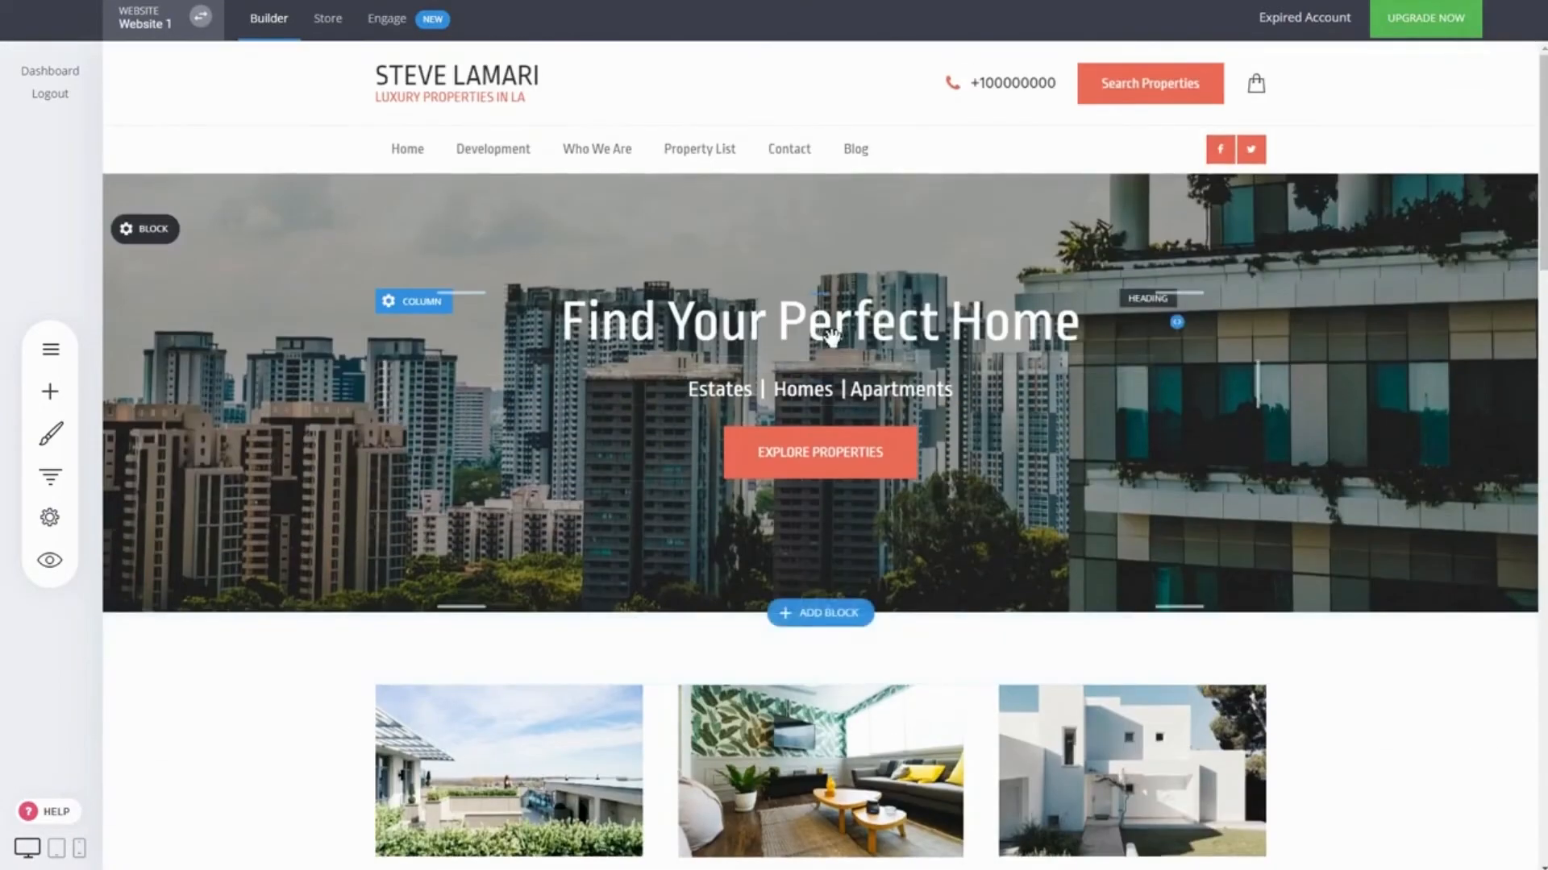
Step: Examine the image description (alt text) field in the settings of the Current Listings and In Development images, without entering text
scroll(1239, 438, "down", 4)
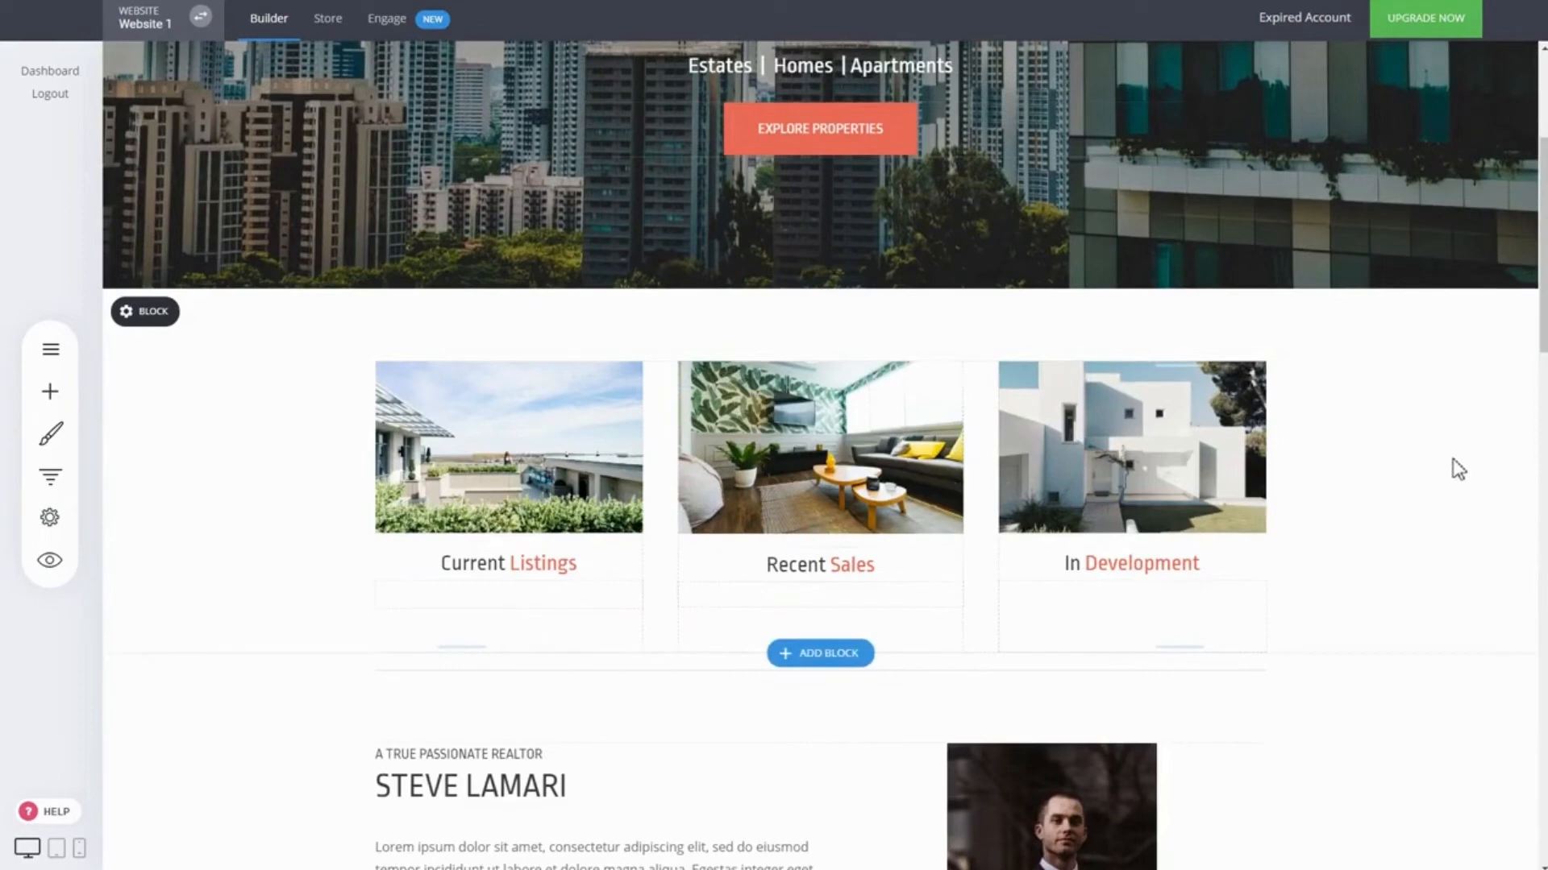
scroll(1455, 468, "up", 1)
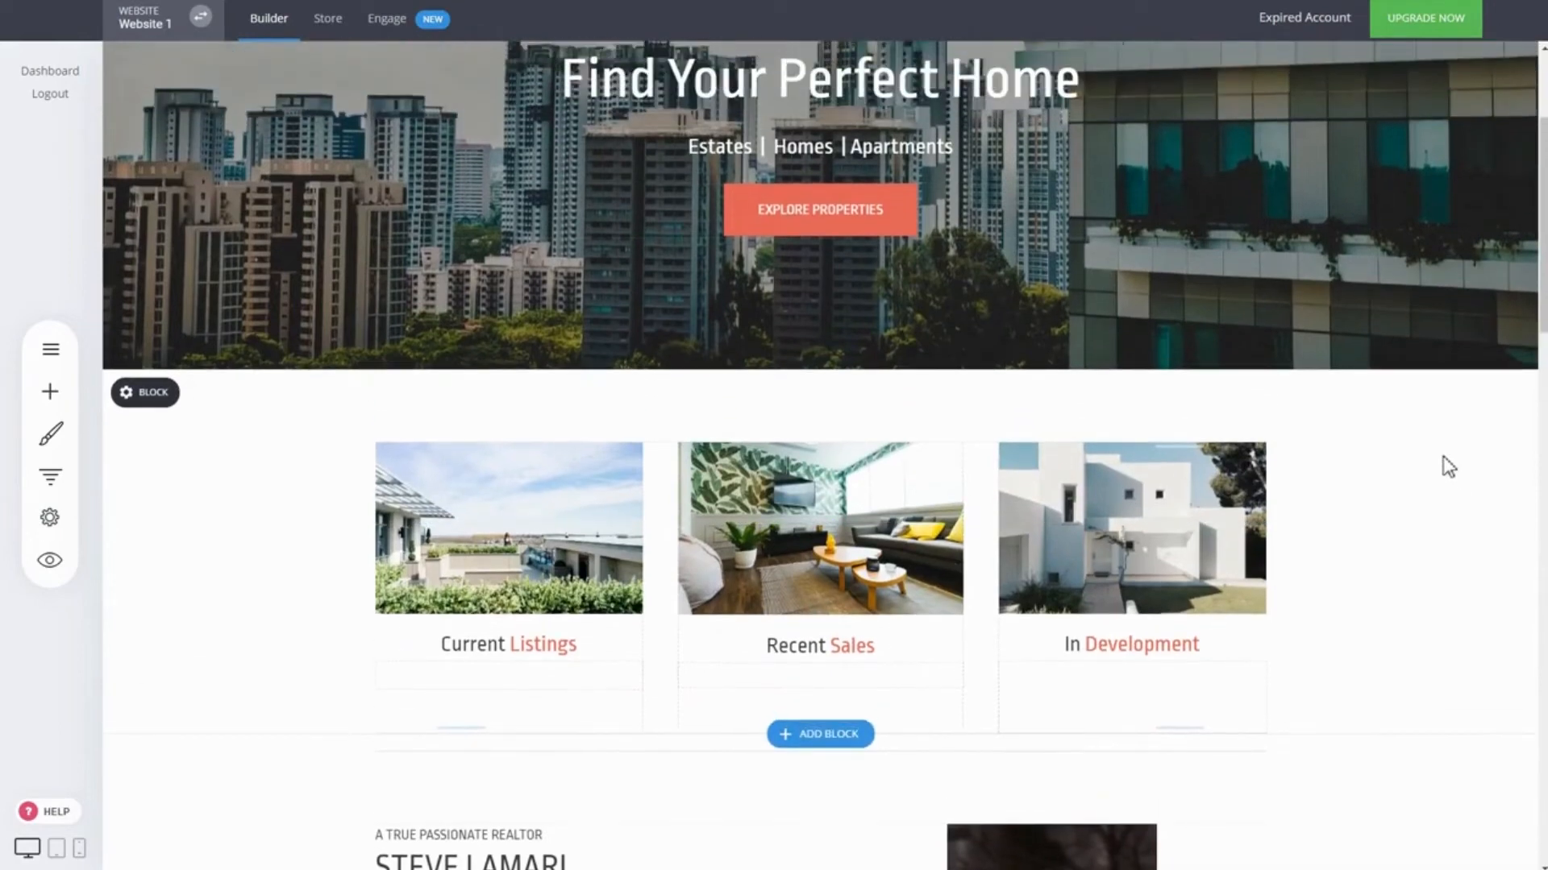
double_click(518, 546)
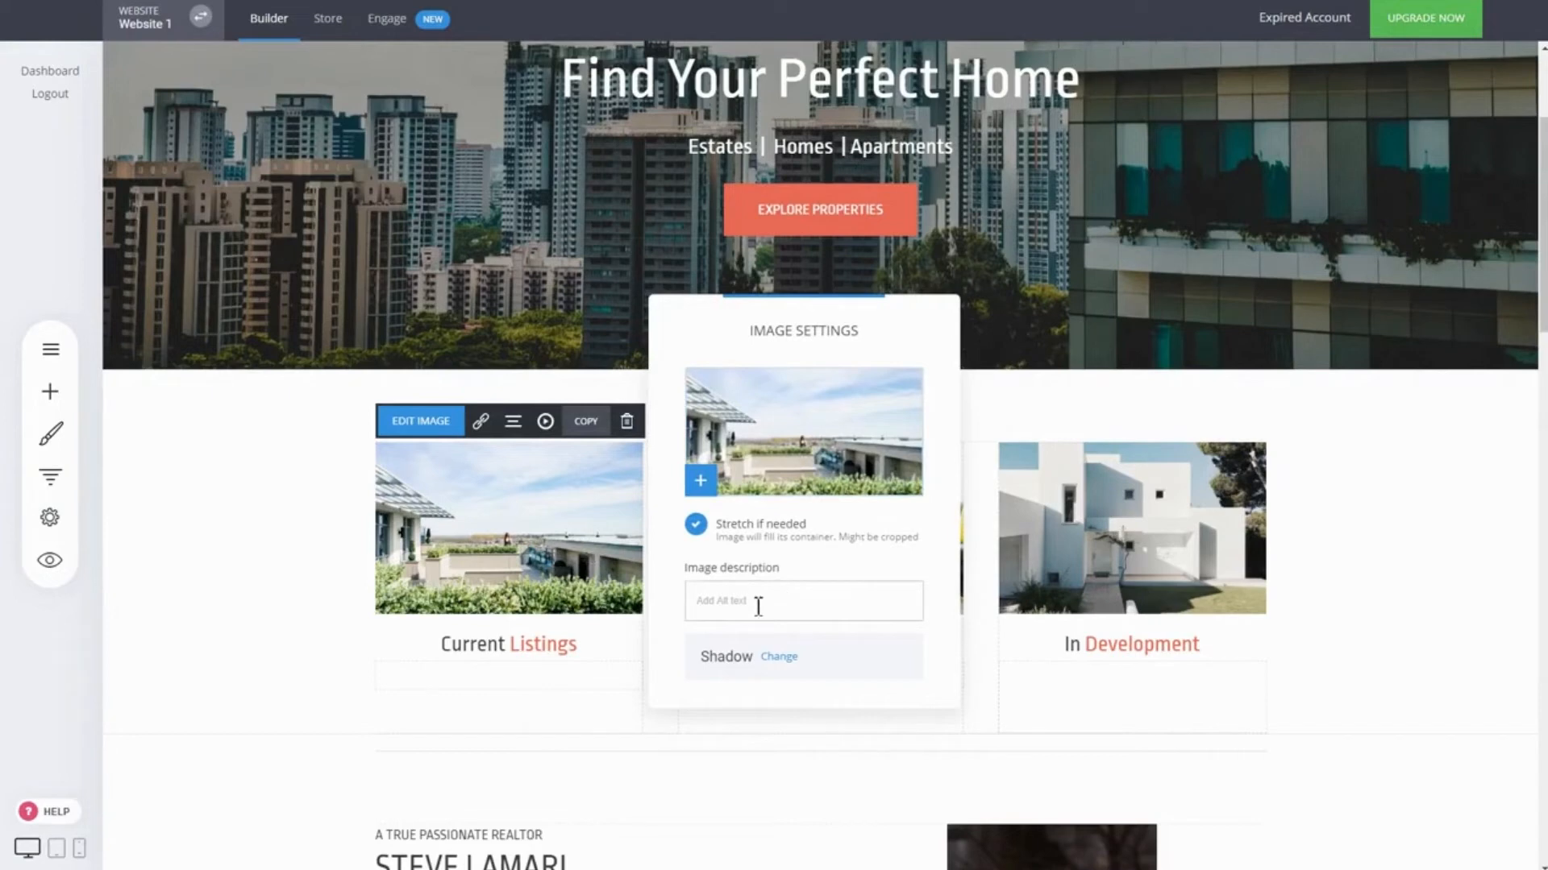
double_click(542, 557)
left_click(790, 656)
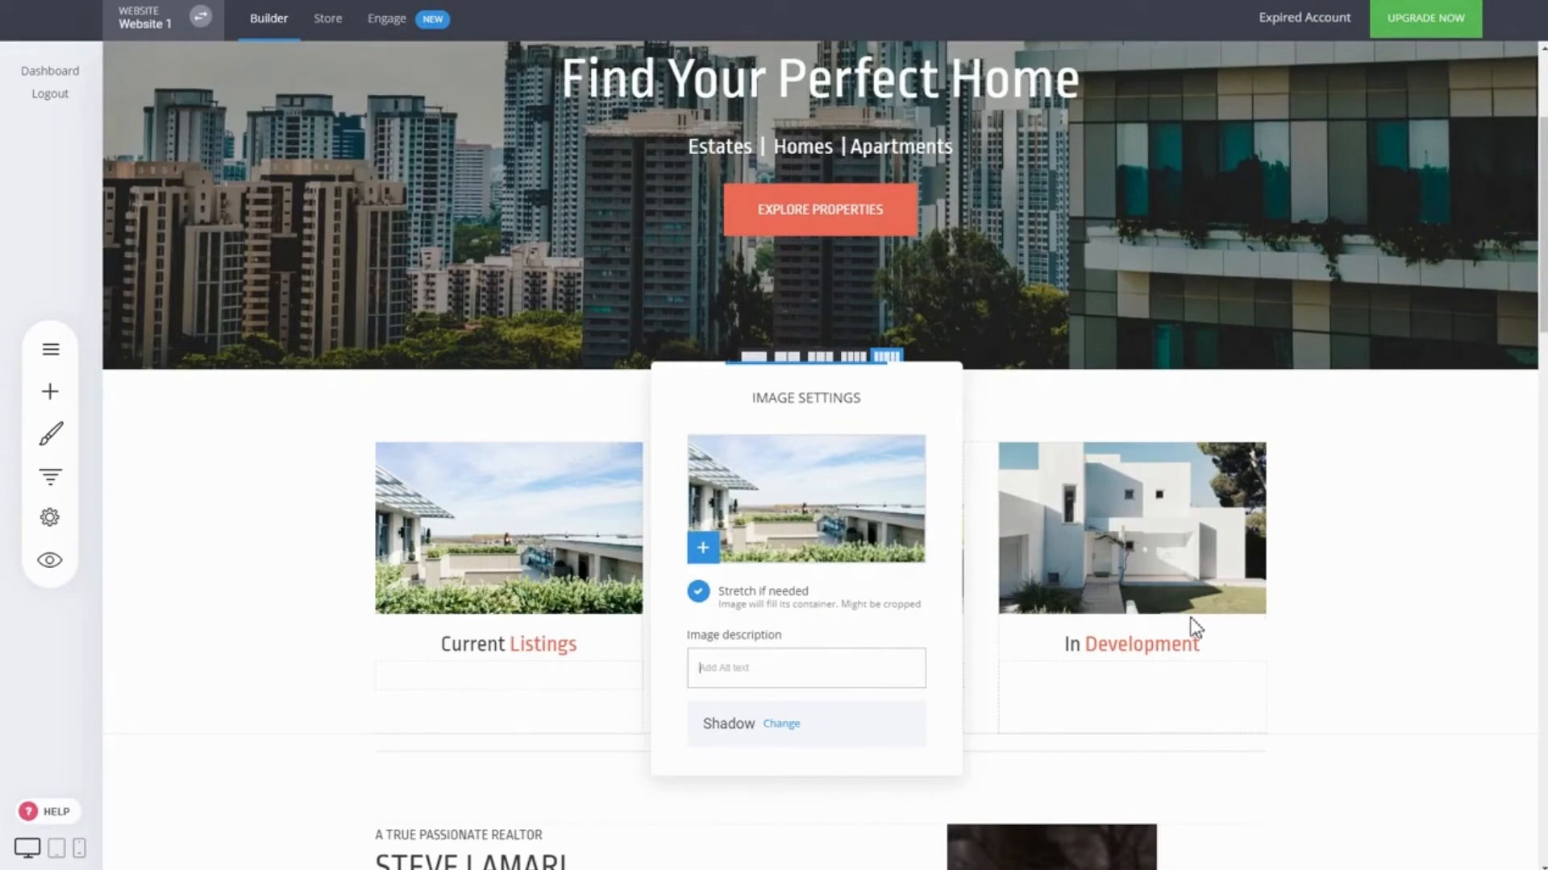
left_click_drag(819, 418, 794, 415)
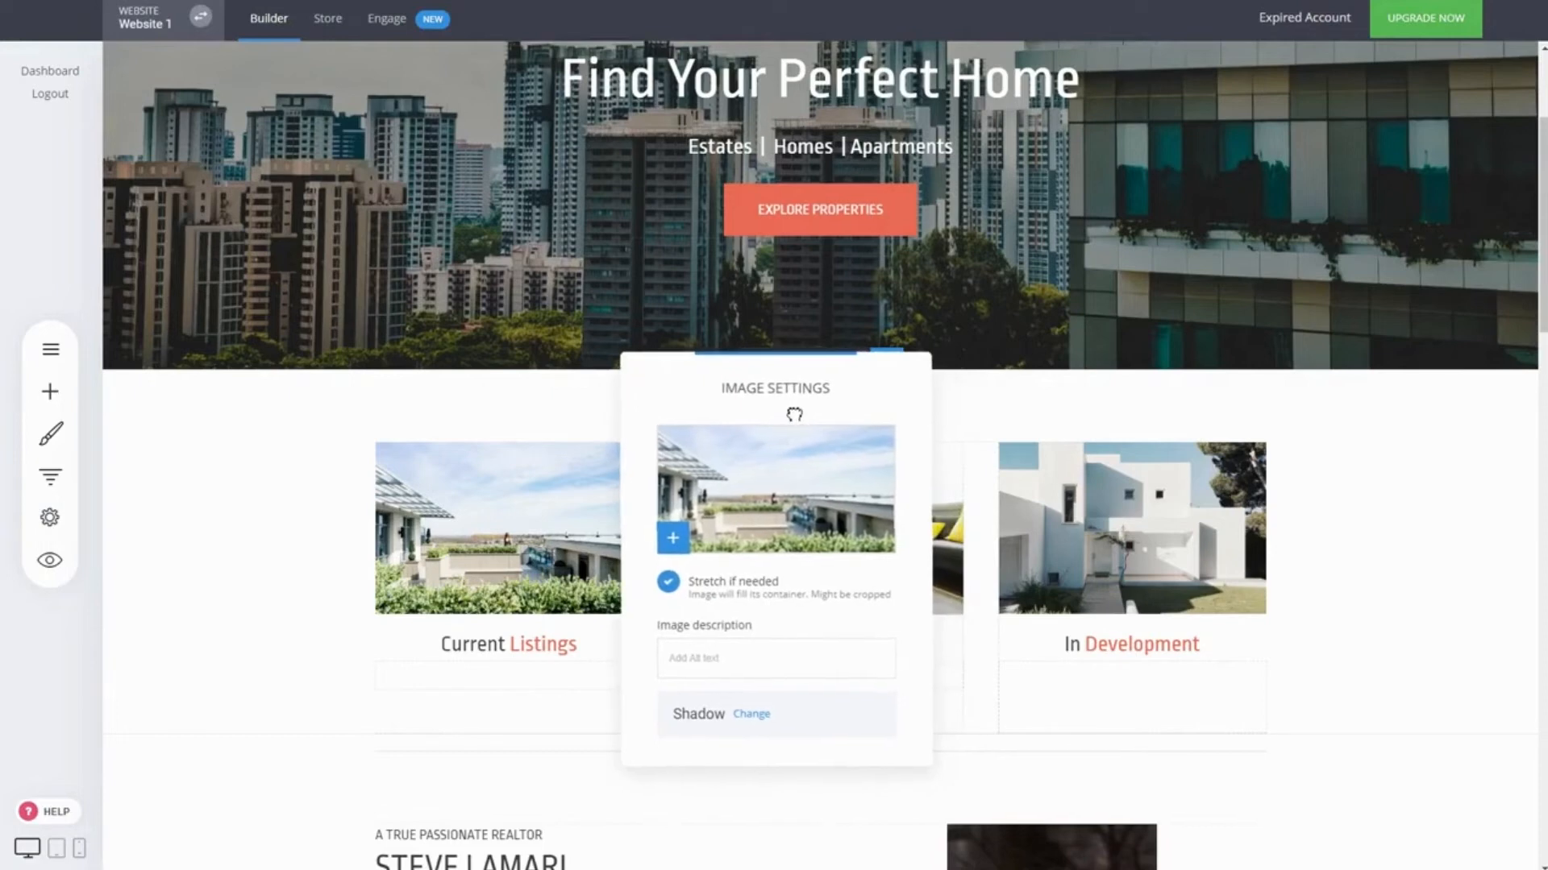
left_click(1384, 525)
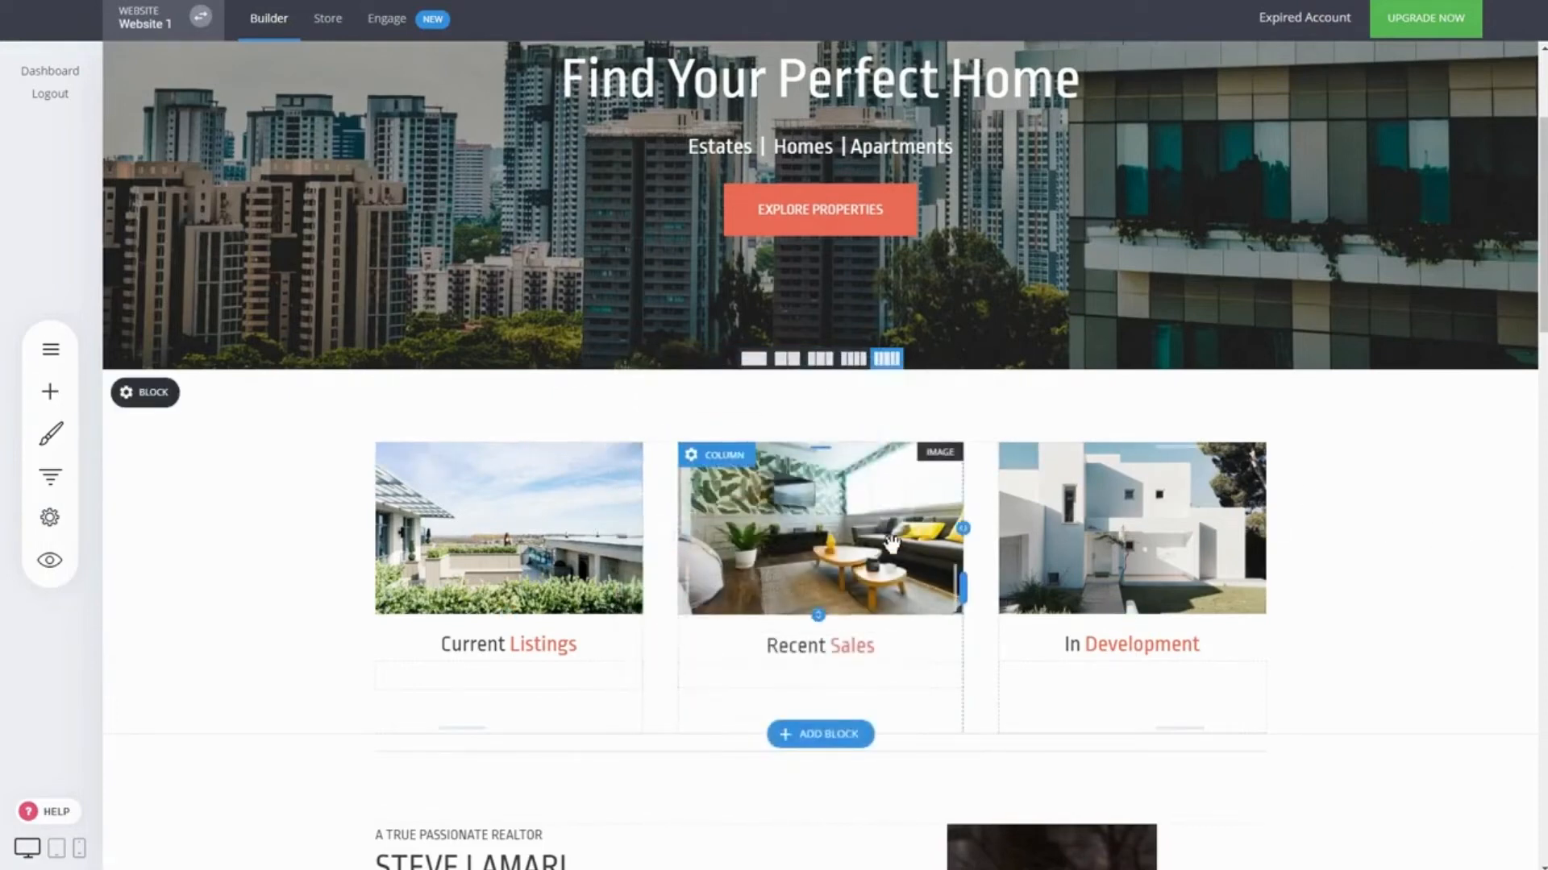
left_click(1109, 544)
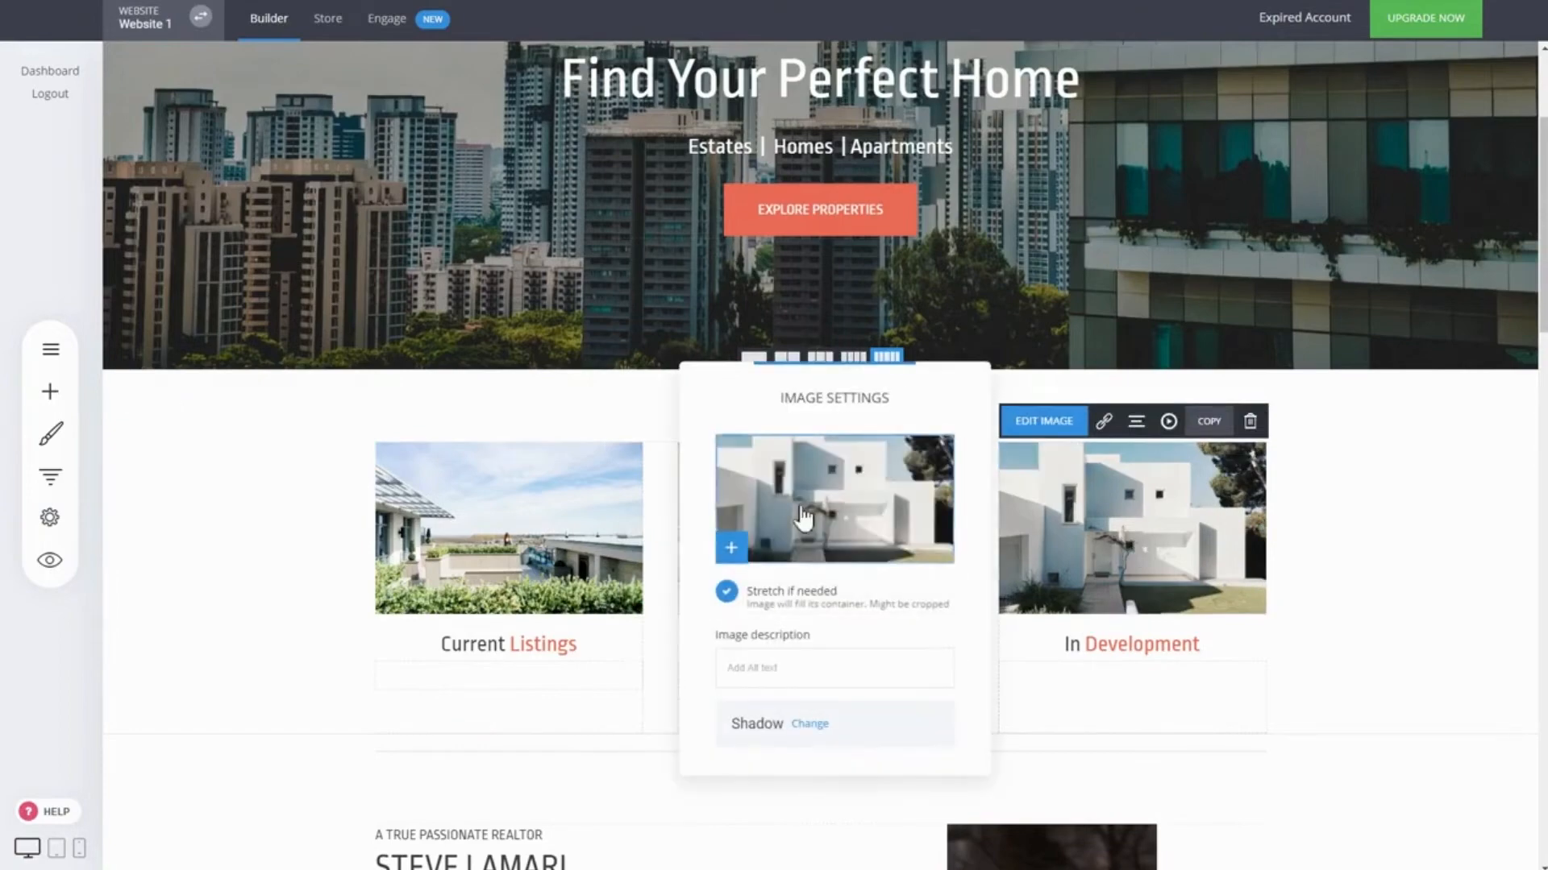
left_click(1428, 546)
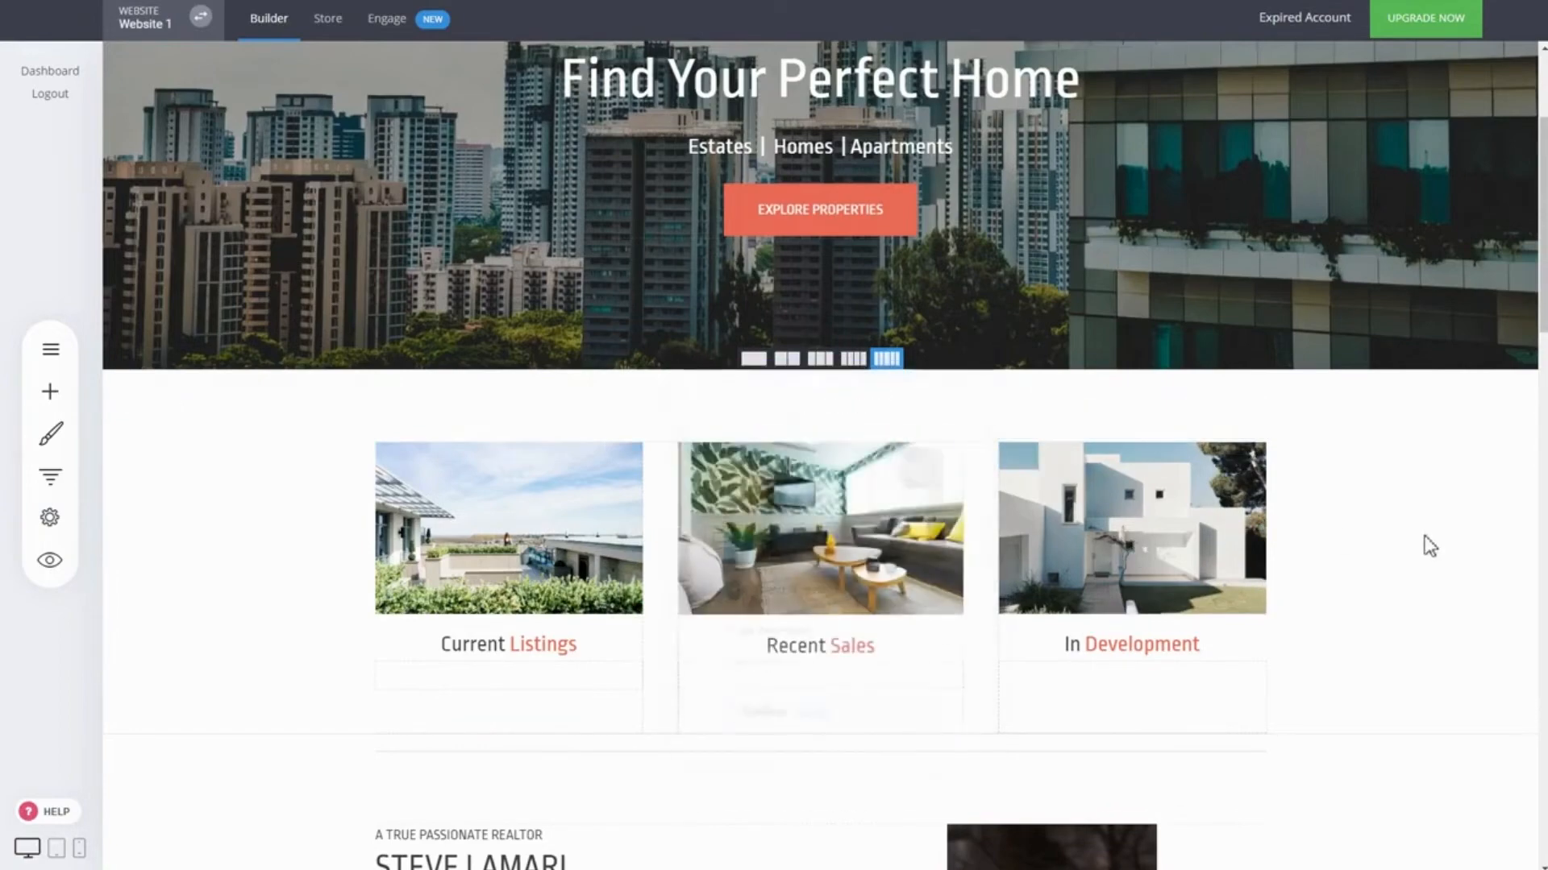
scroll(1430, 546, "down", 5)
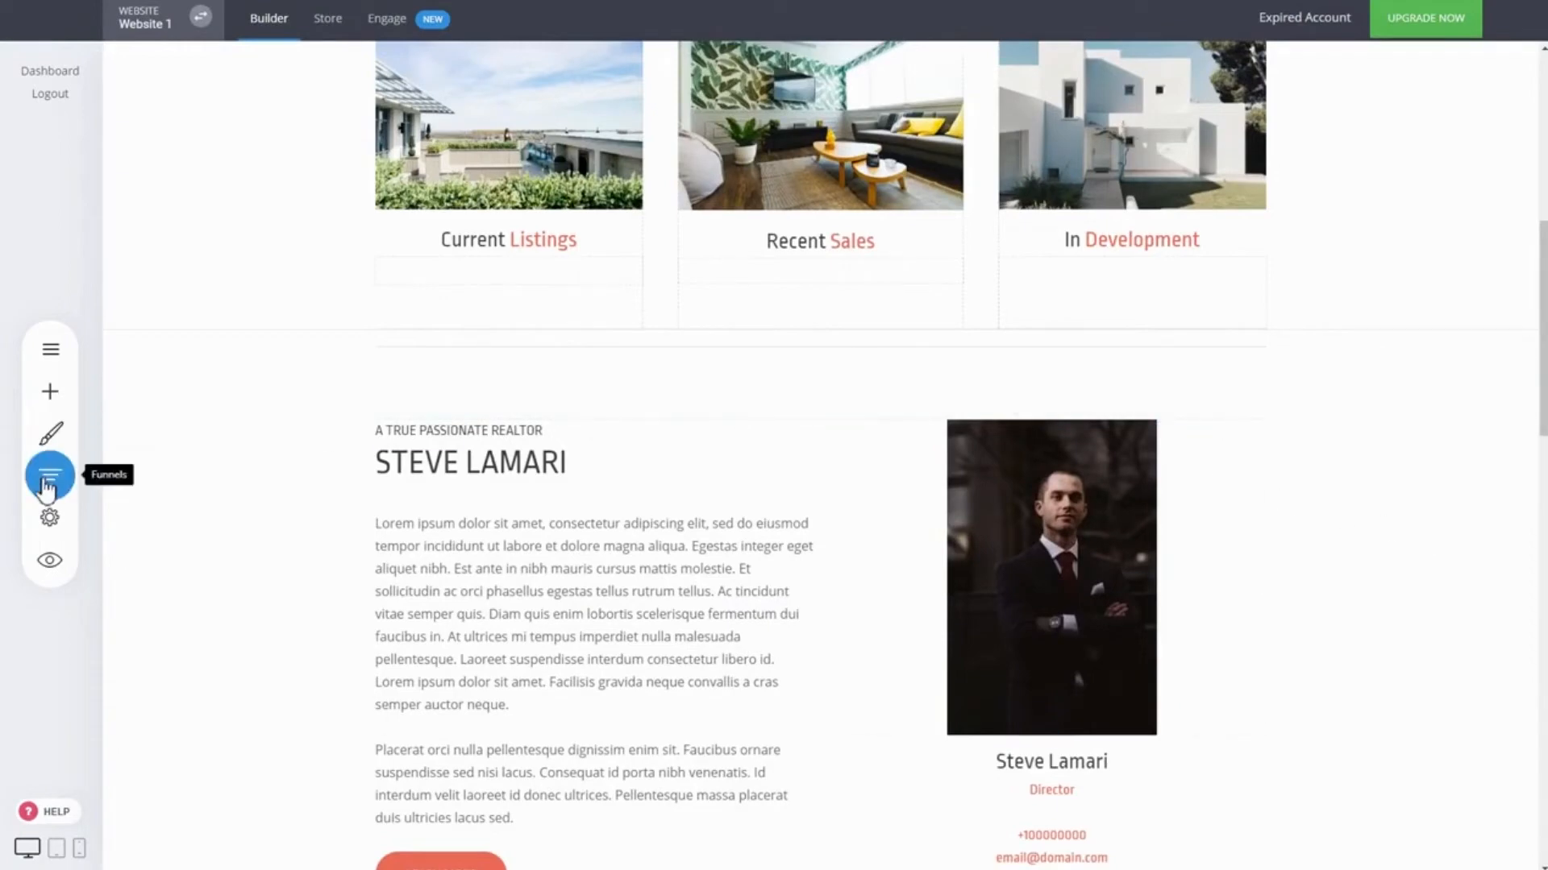
scroll(1322, 408, "up", 8)
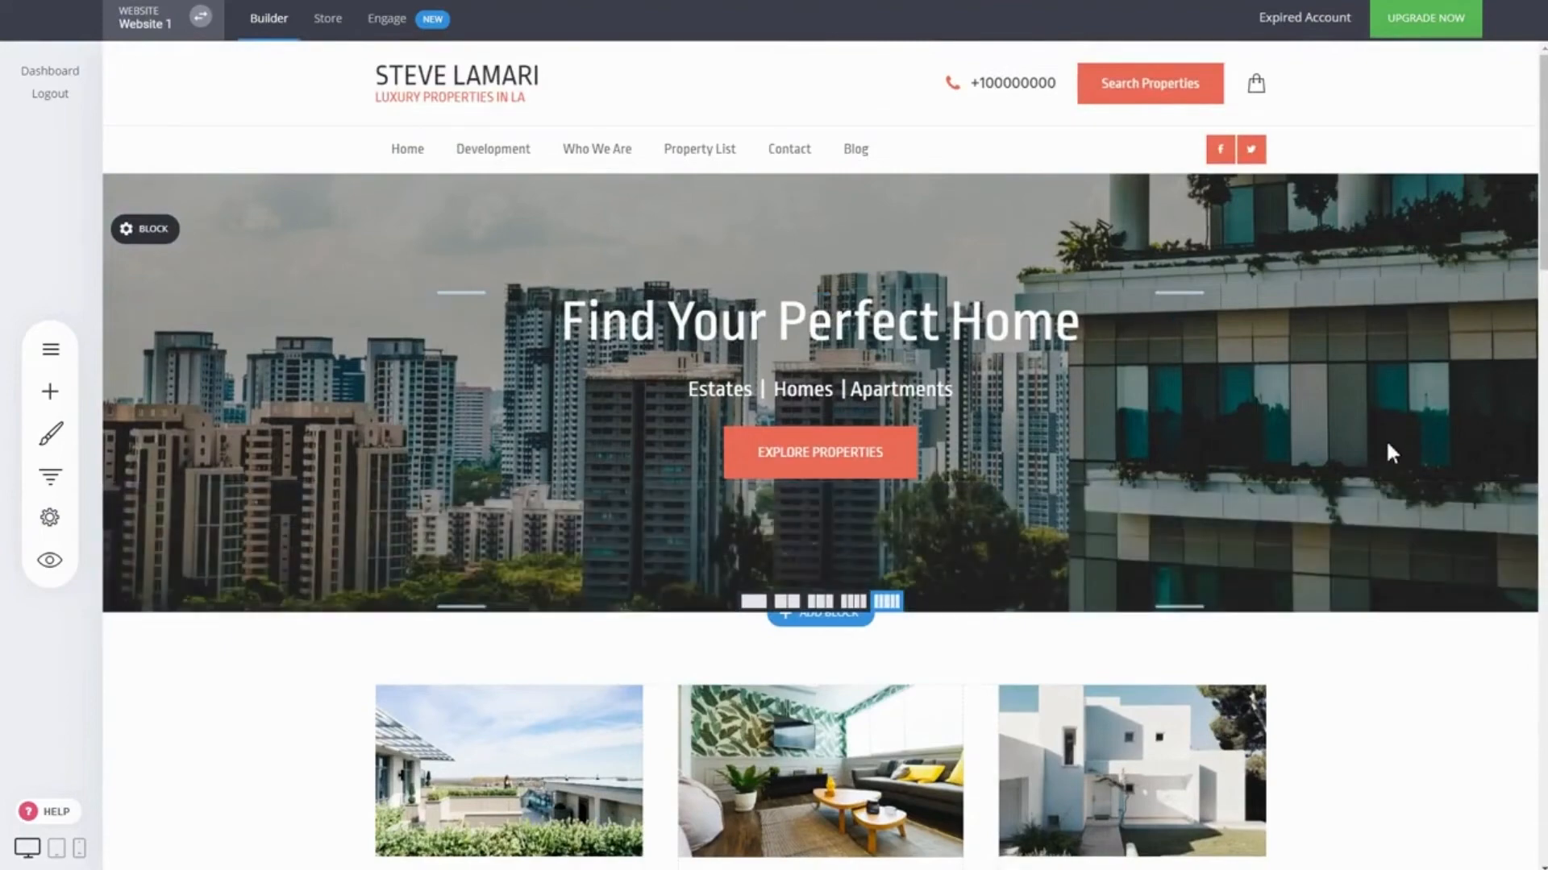
scroll(1389, 448, "down", 5)
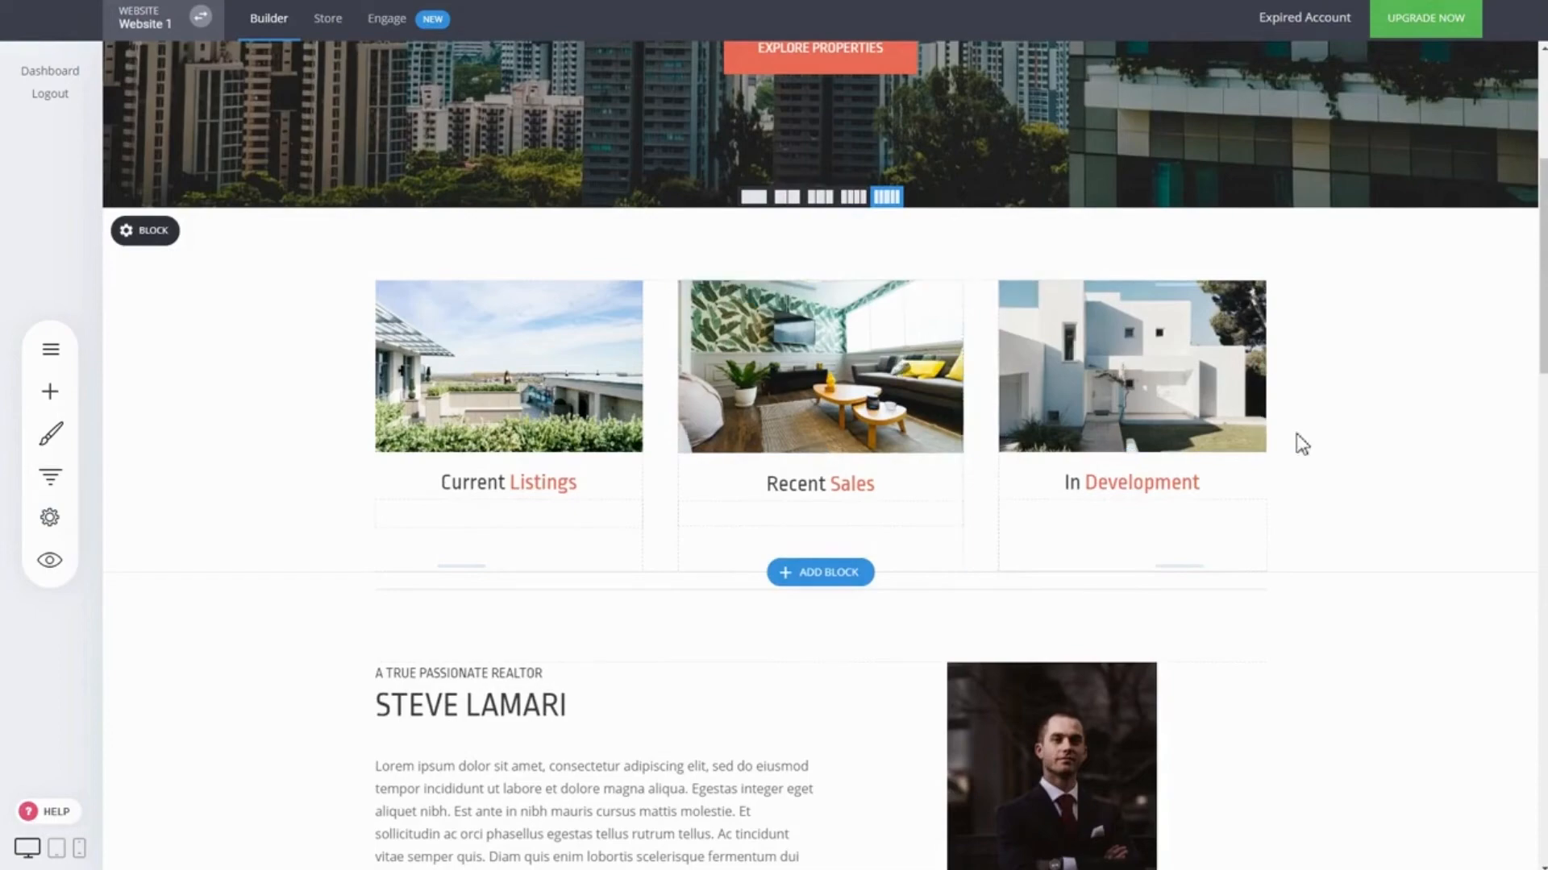
scroll(1323, 429, "up", 5)
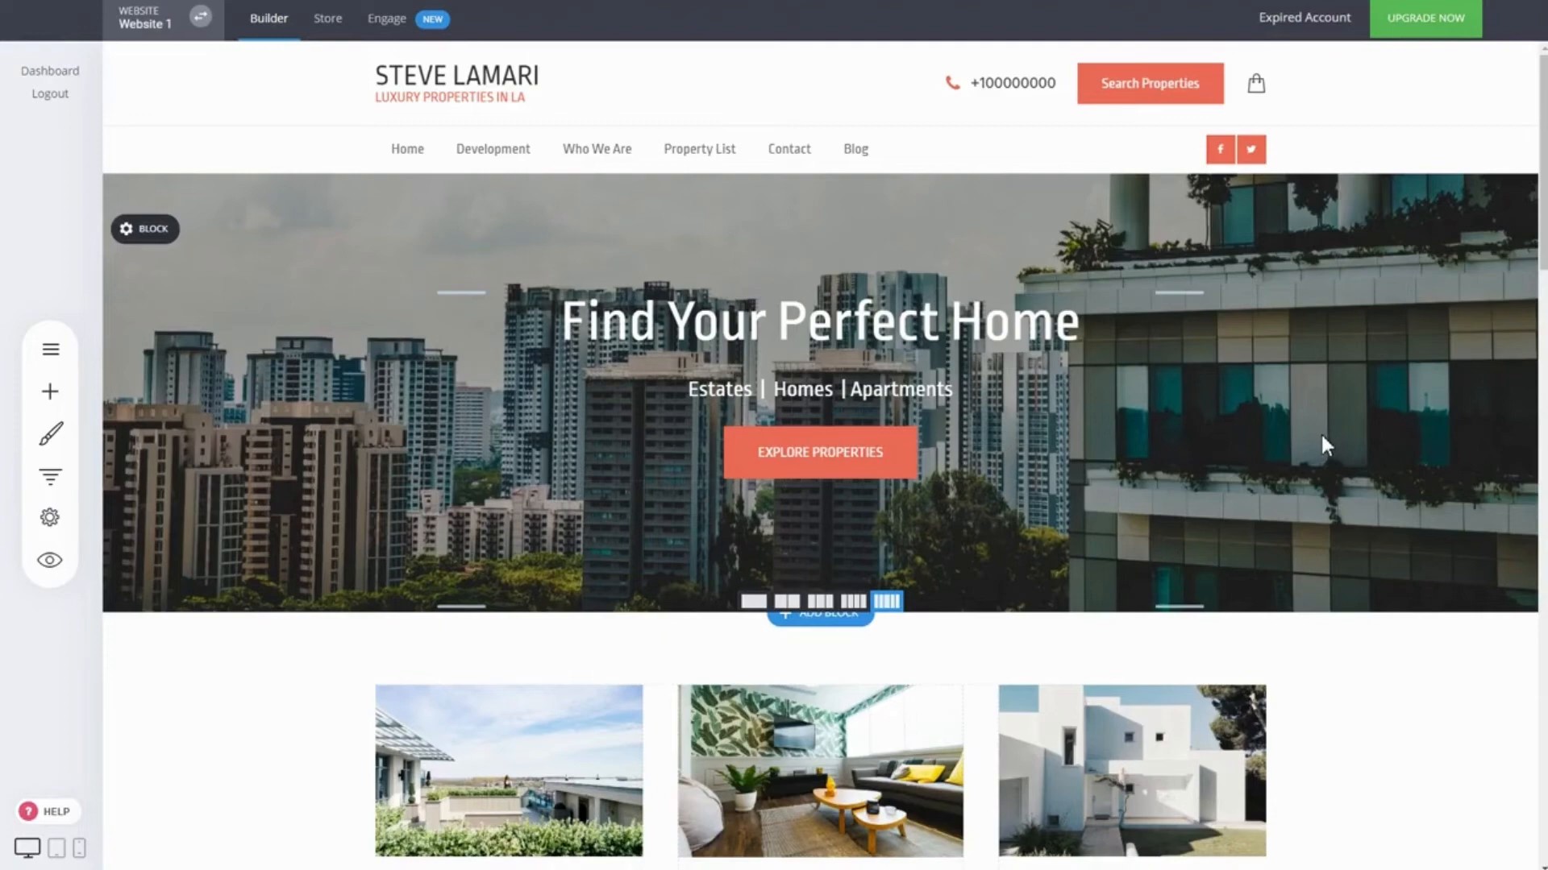
scroll(1322, 434, "down", 5)
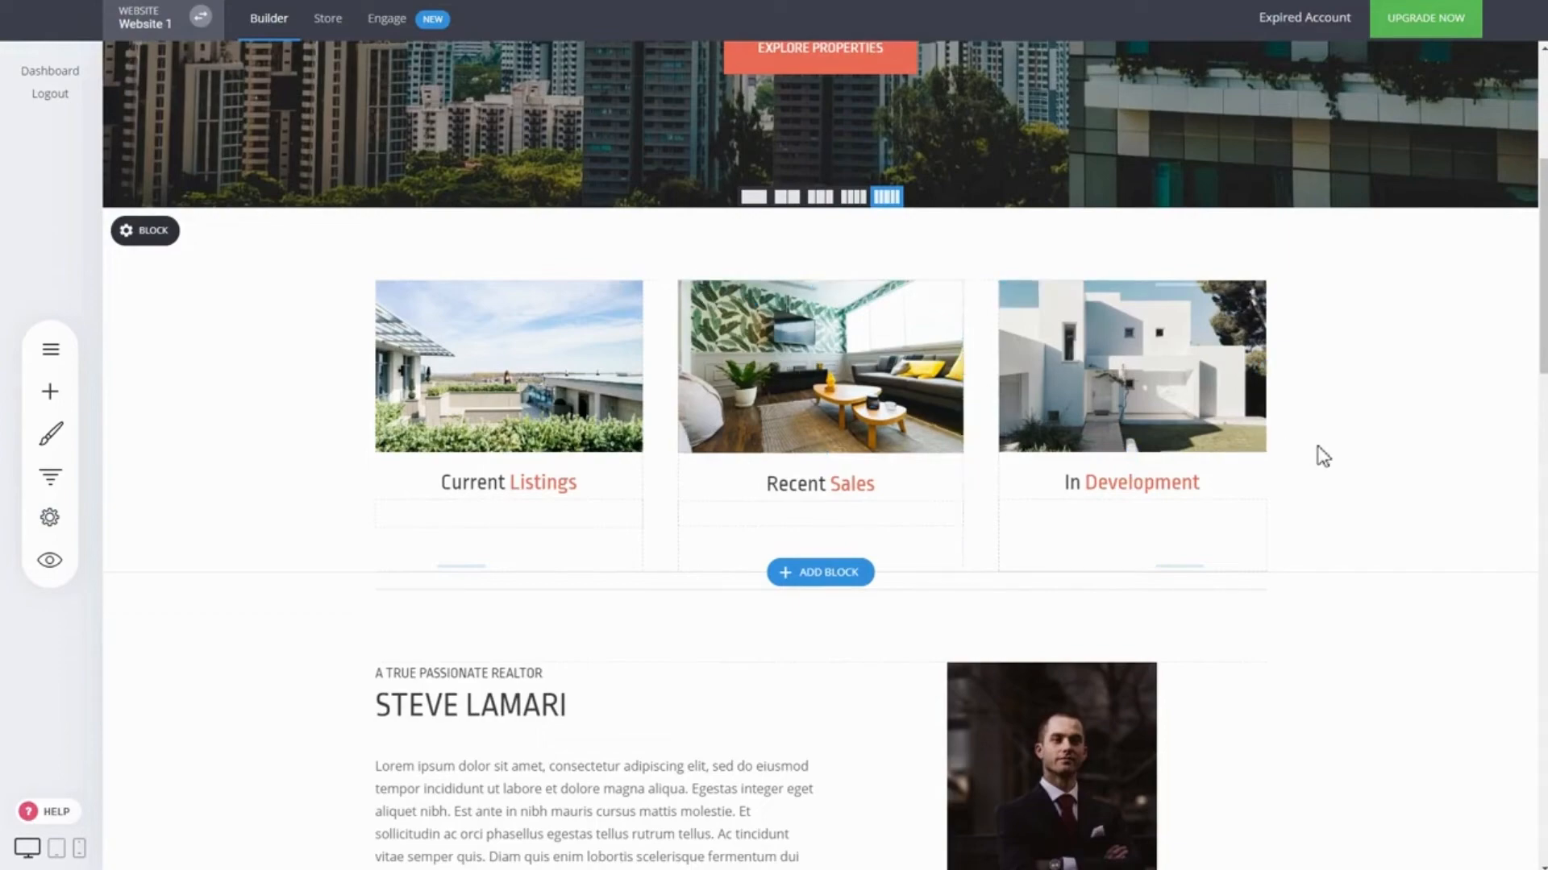
scroll(1317, 448, "up", 5)
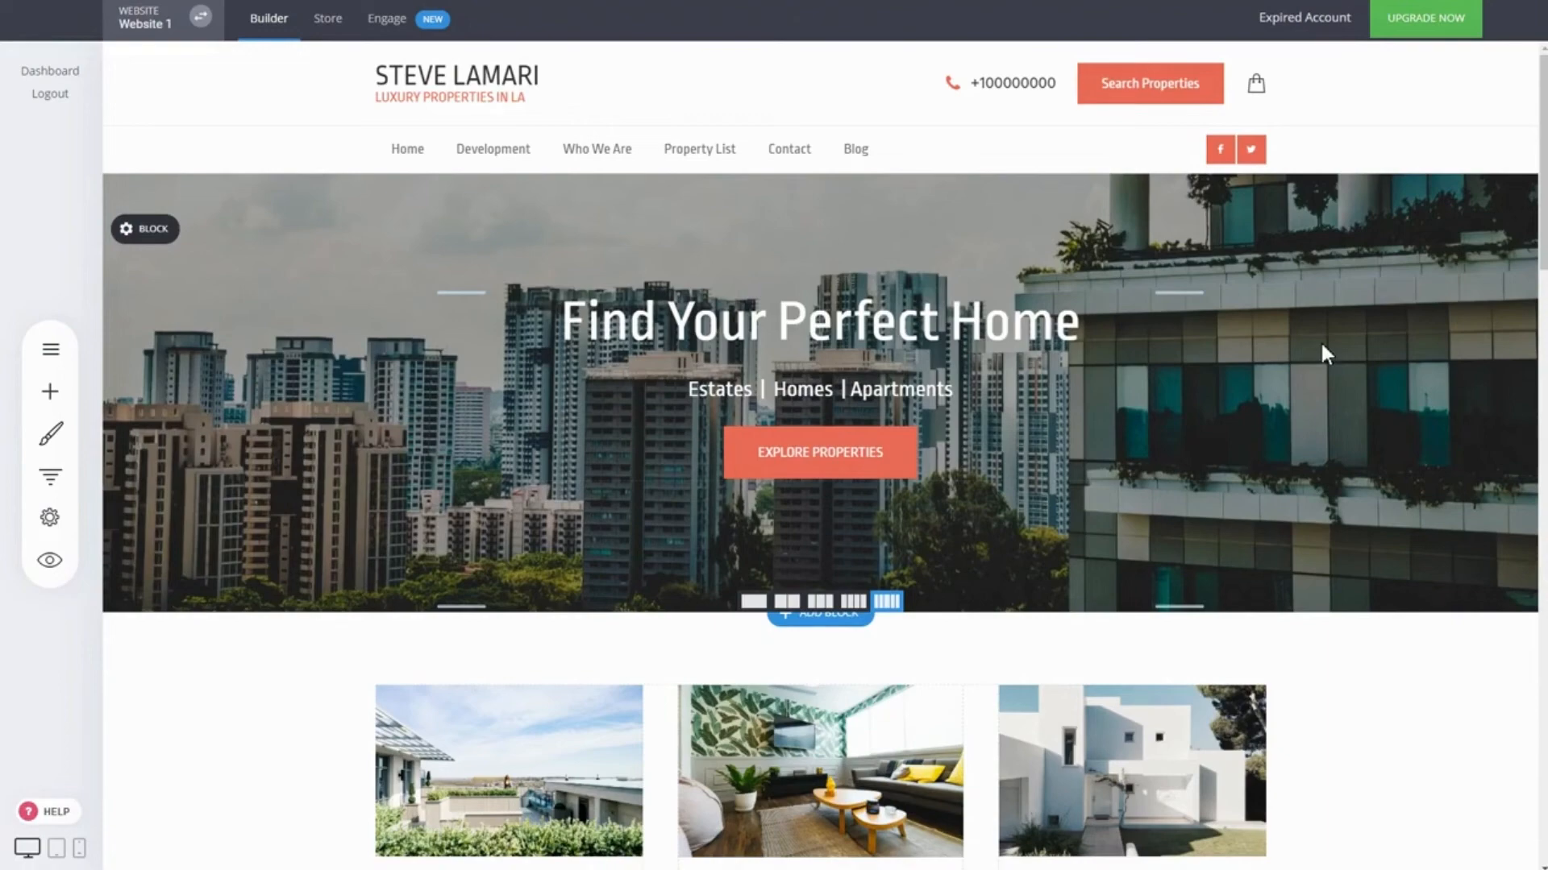
scroll(1306, 341, "down", 4)
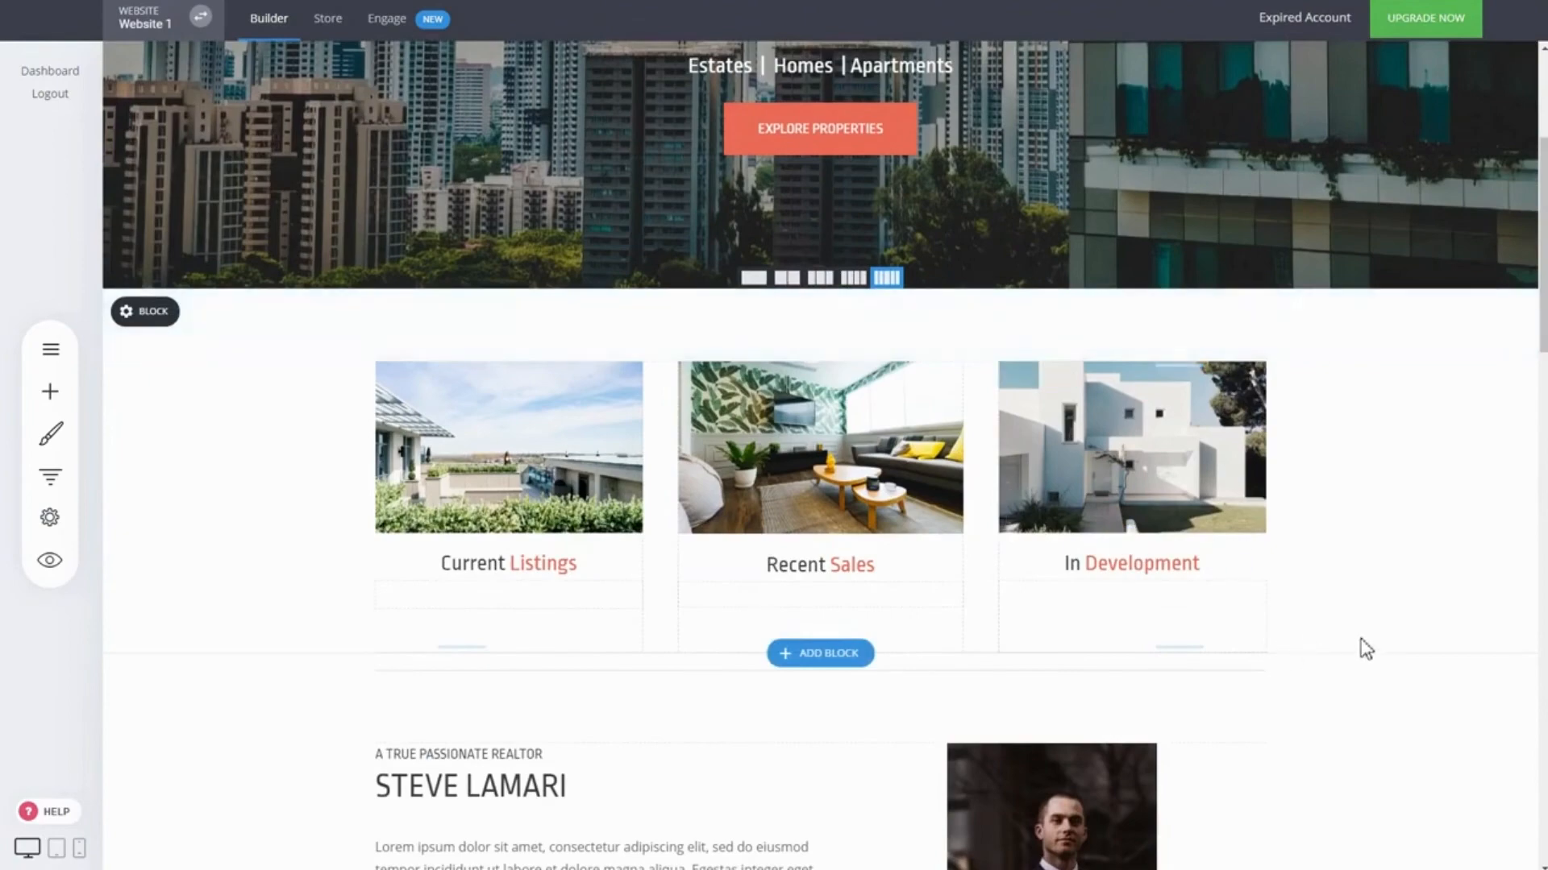
scroll(1374, 597, "up", 4)
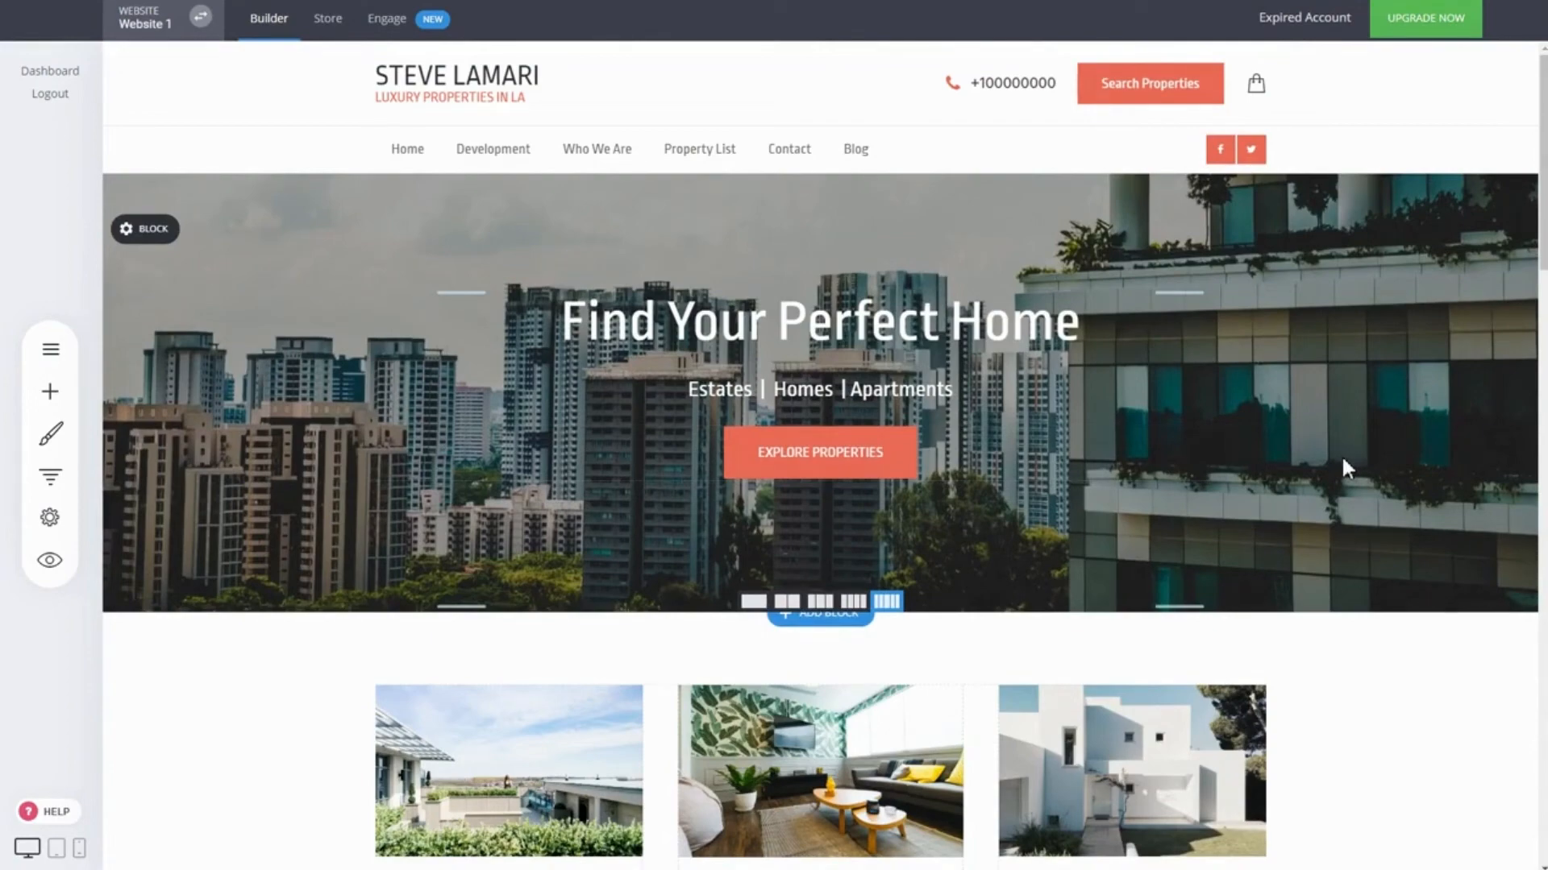
scroll(1341, 455, "down", 5)
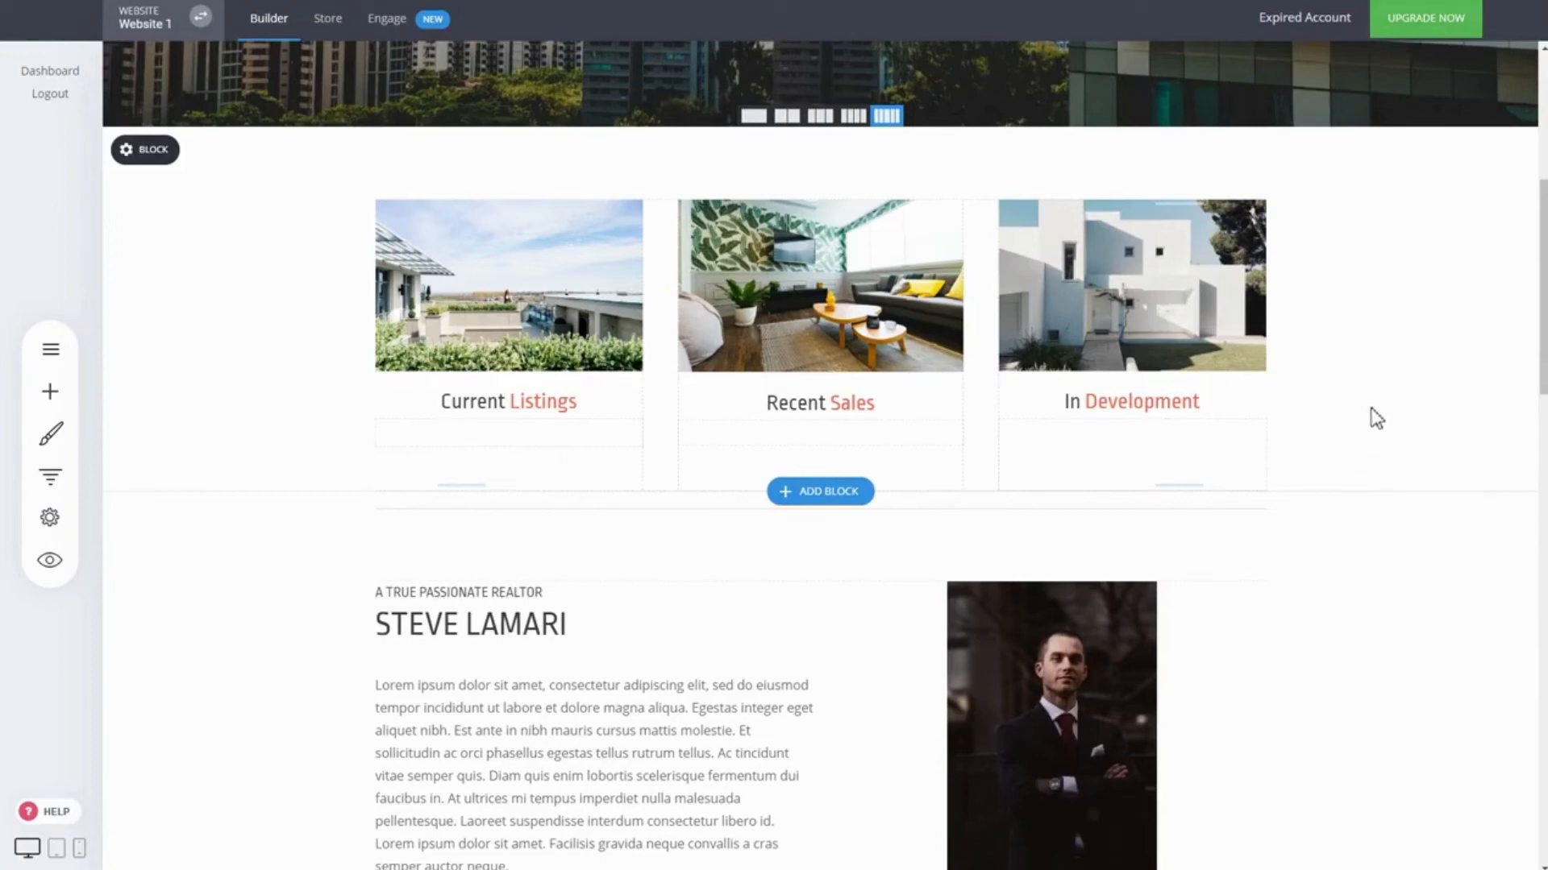
scroll(1376, 417, "up", 5)
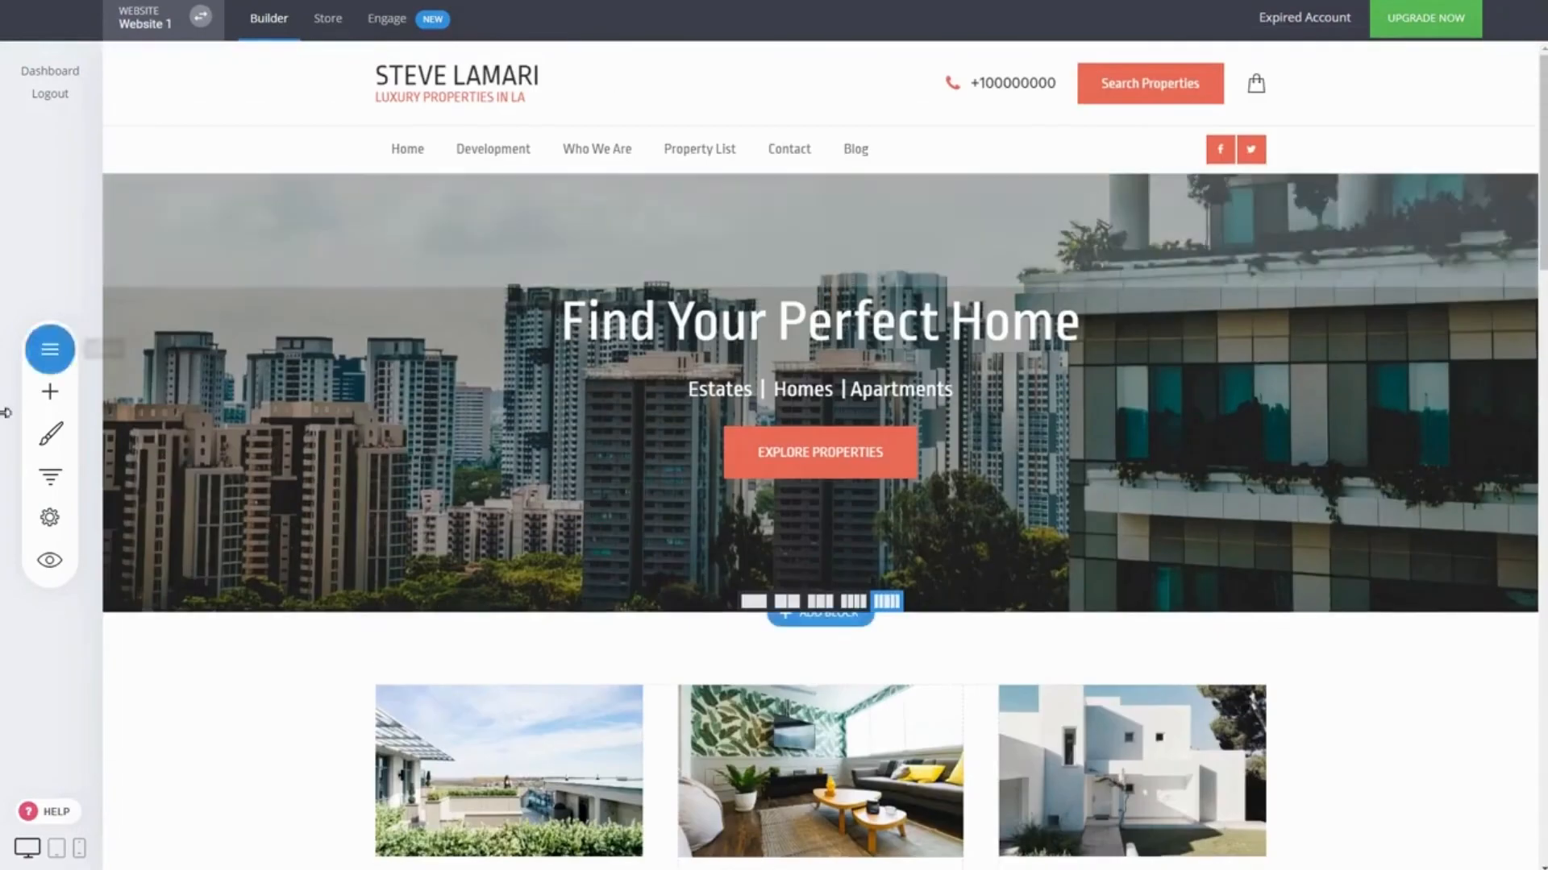
mouse_move(701, 250)
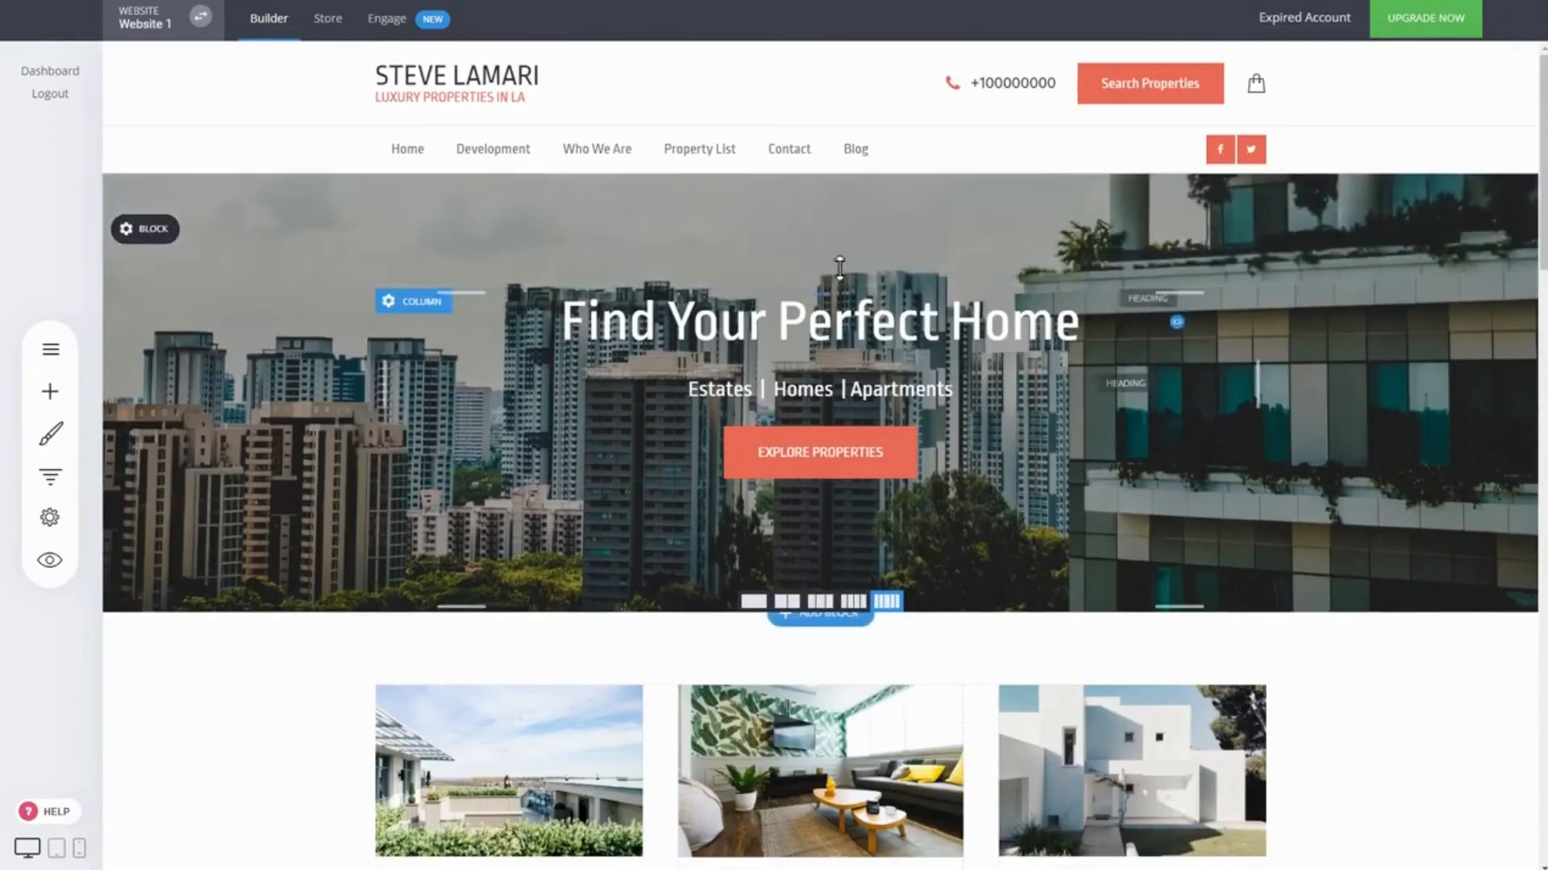
scroll(848, 456, "down", 3)
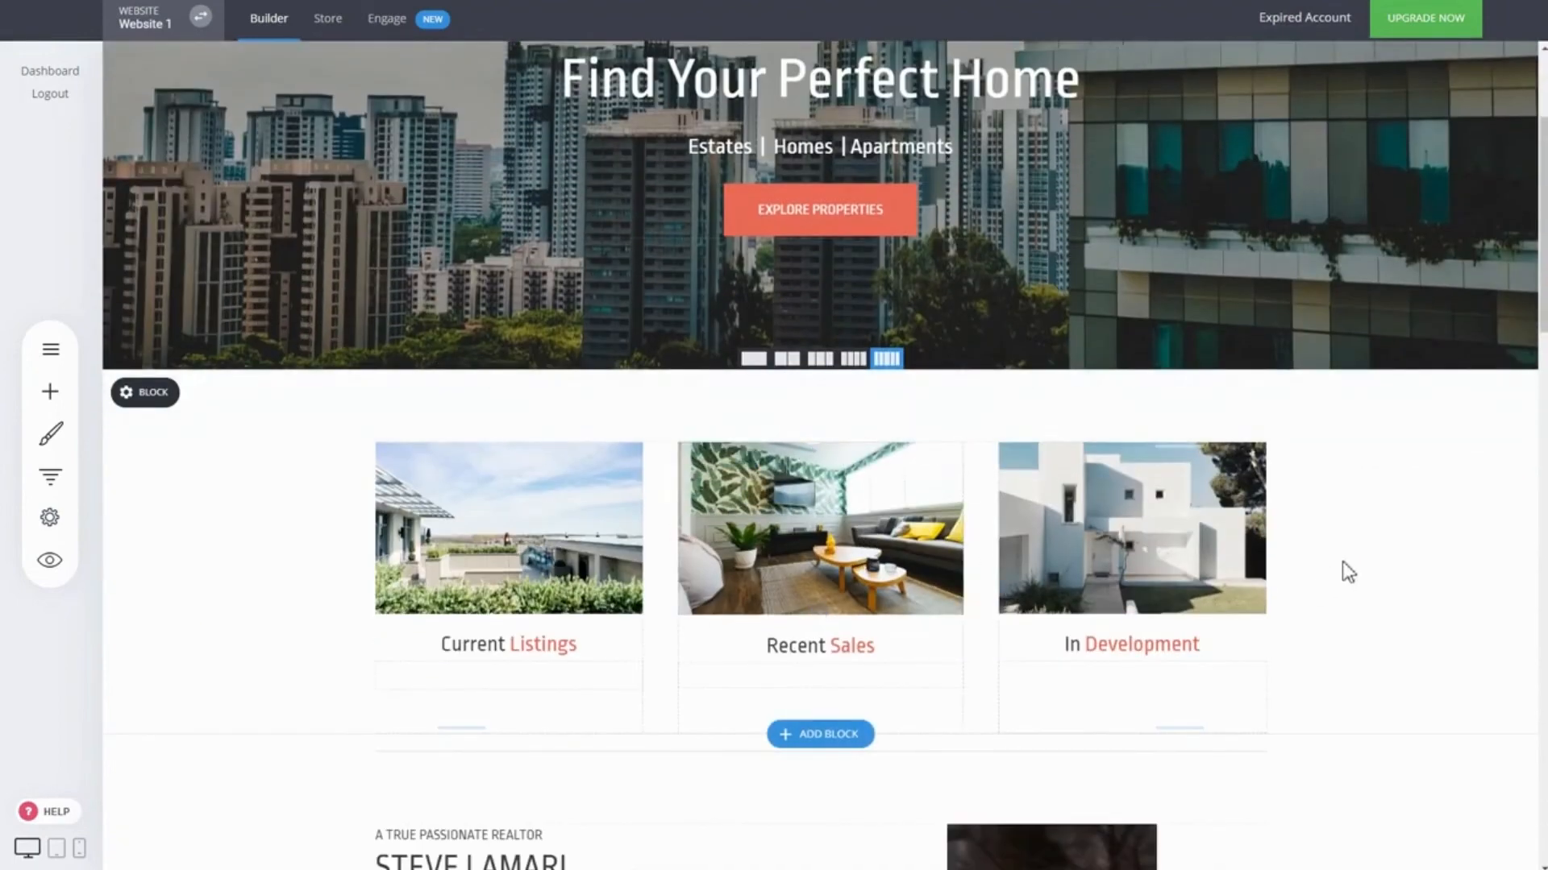
scroll(1375, 573, "up", 3)
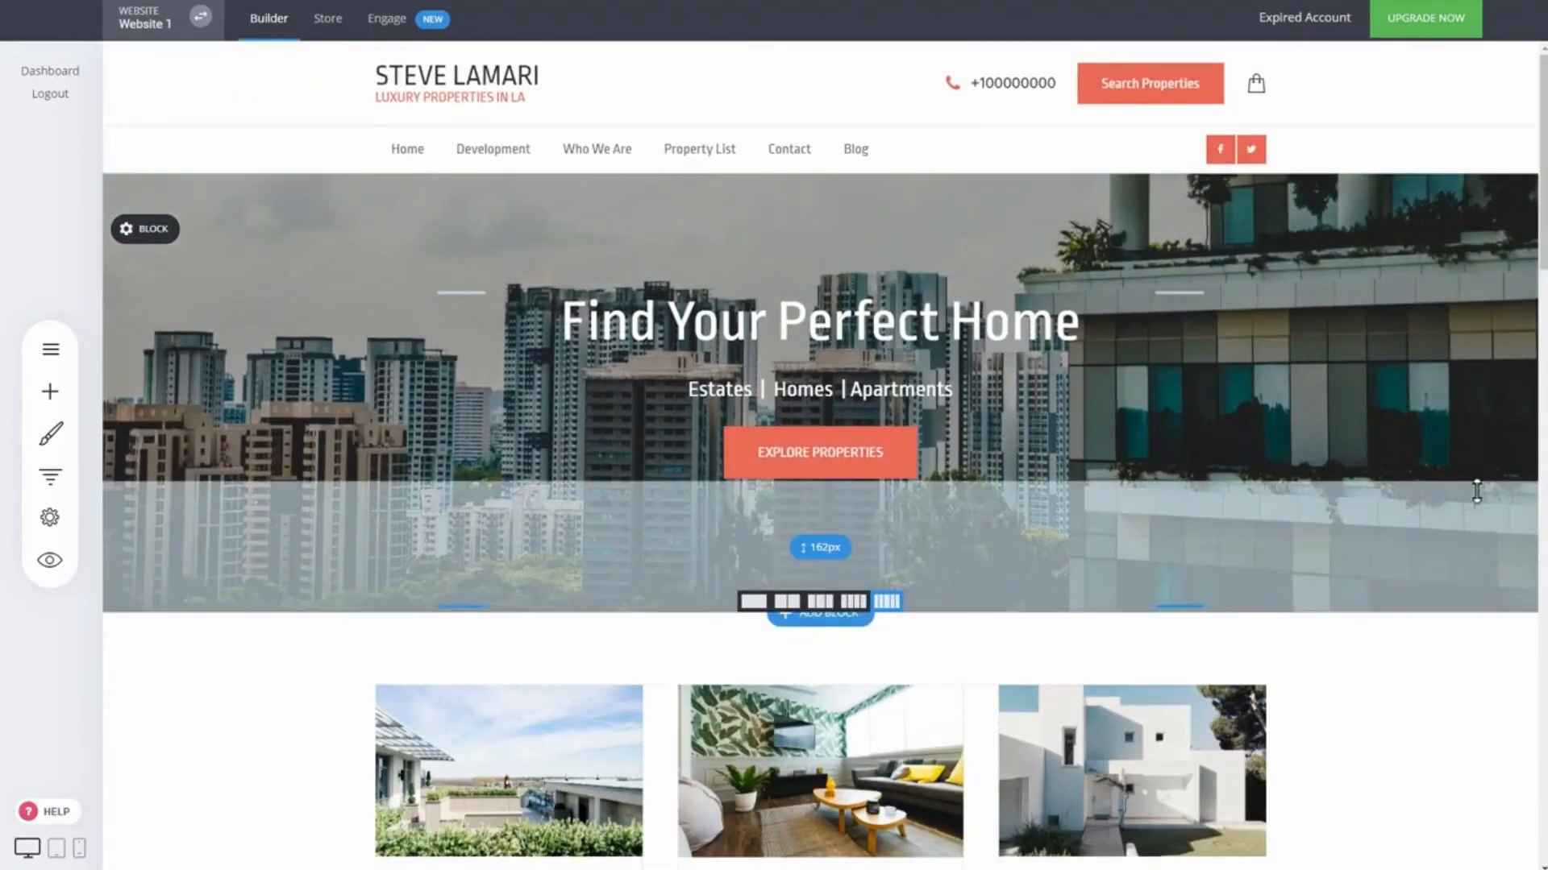
scroll(1433, 445, "down", 4)
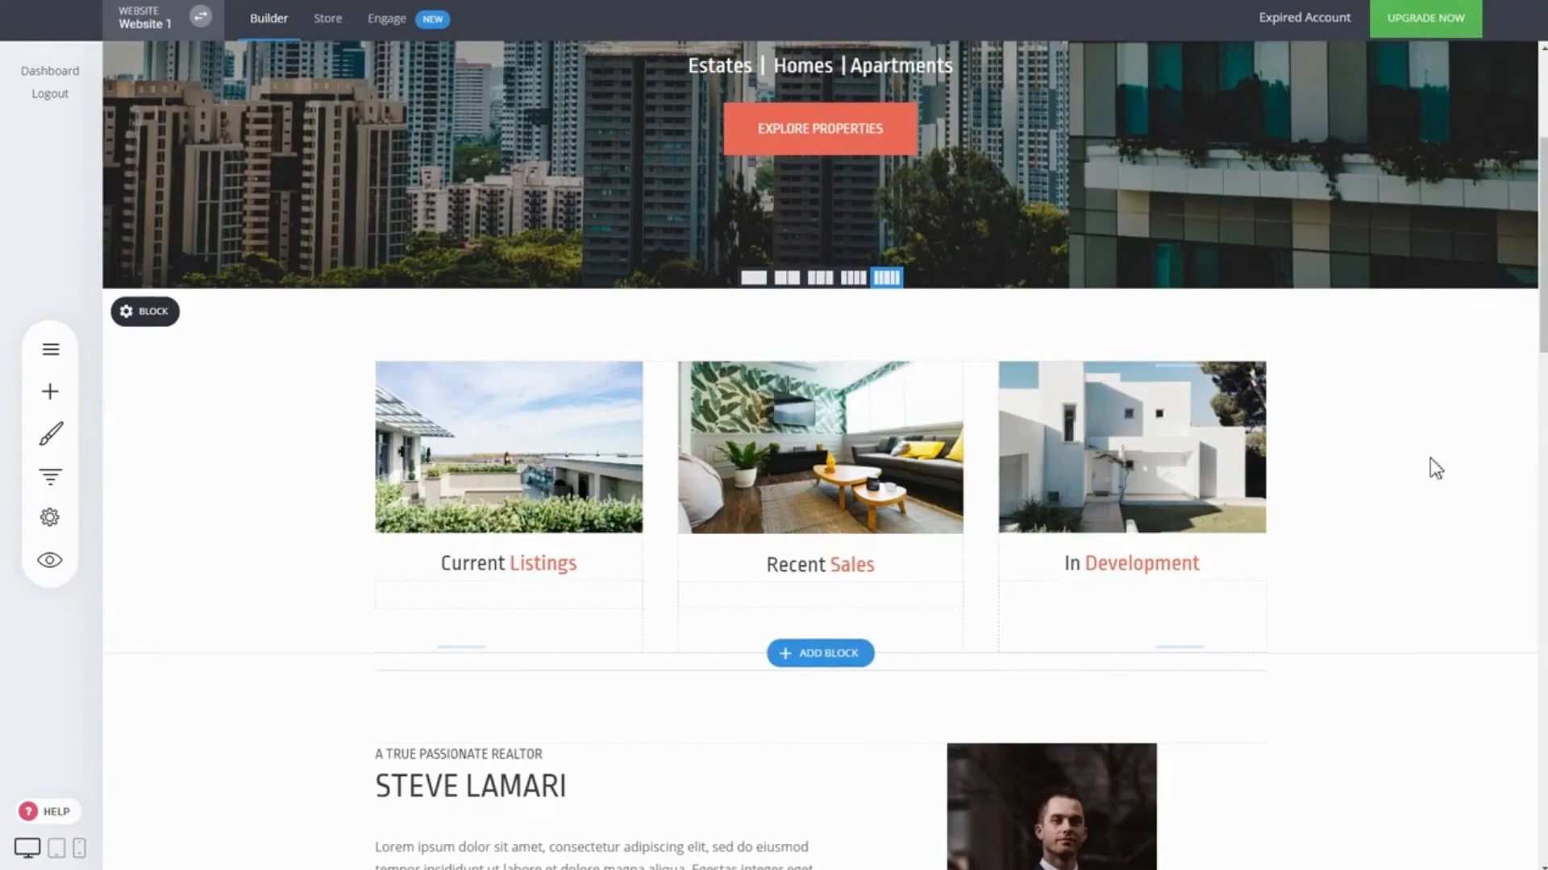
scroll(1430, 458, "up", 4)
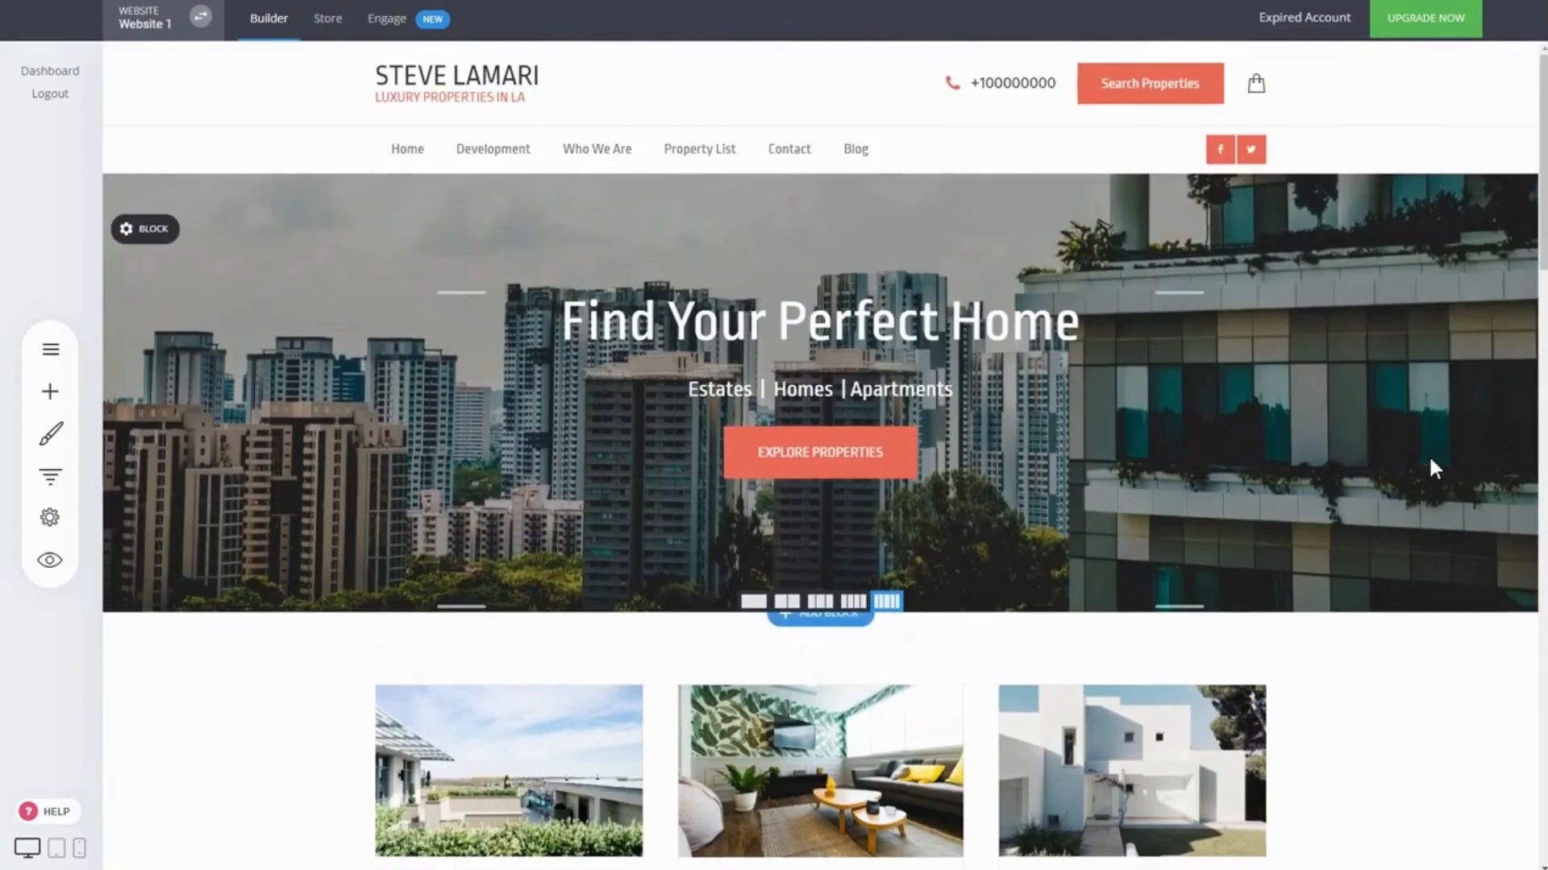